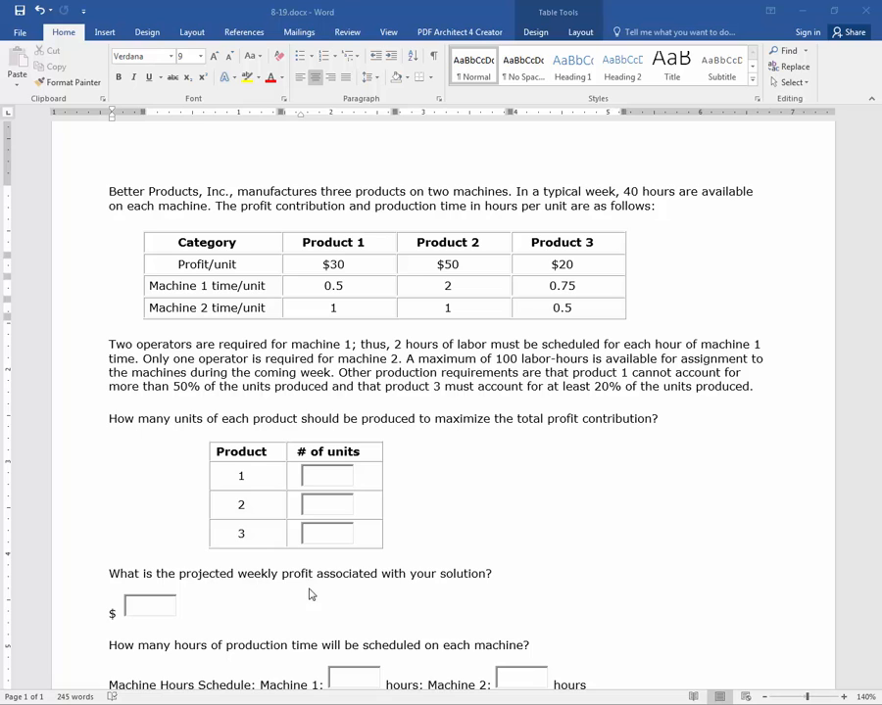
Read through the production problem and all its questions in the document, including the 120-hour labor scenario
scroll(312, 584, down, 4)
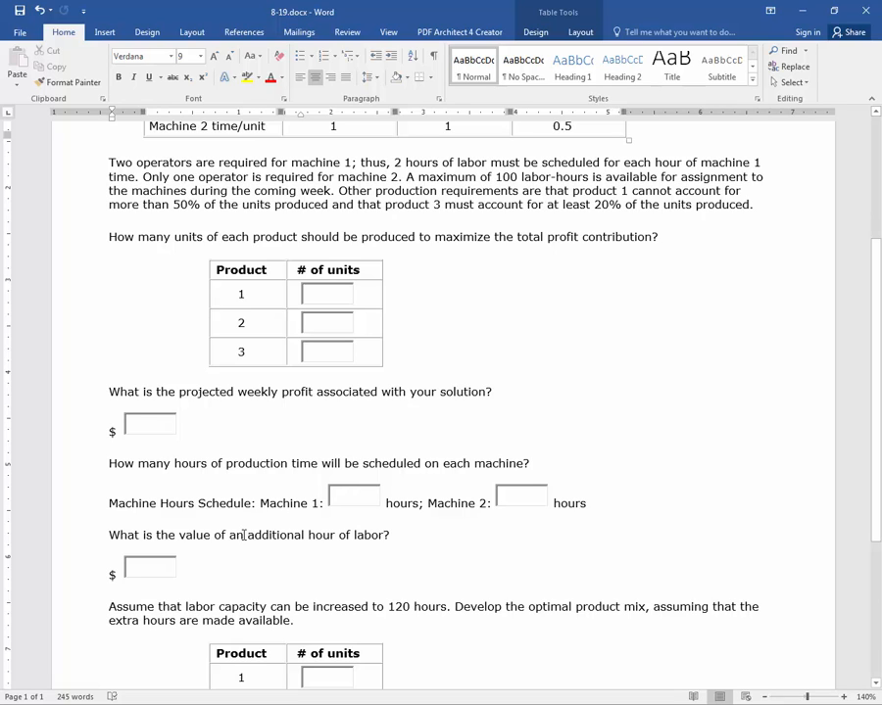
scroll(206, 541, down, 1)
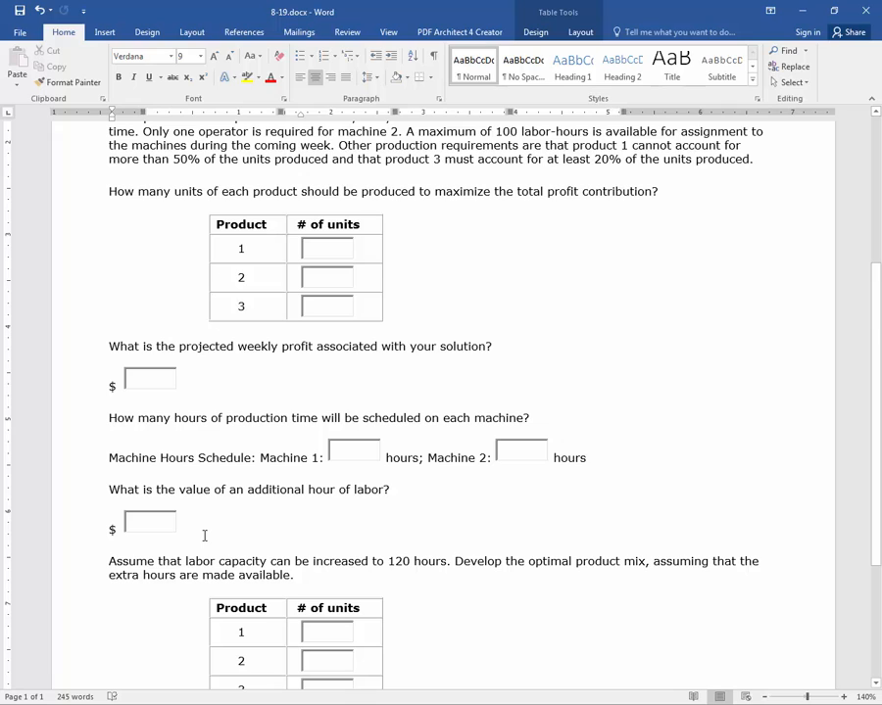
scroll(204, 536, down, 2)
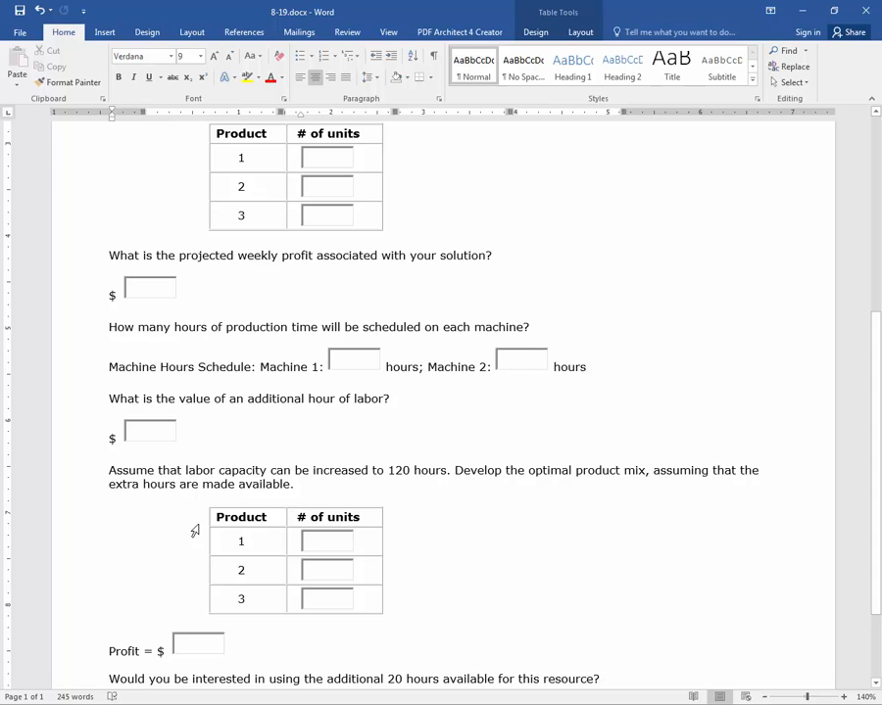
scroll(195, 531, down, 2)
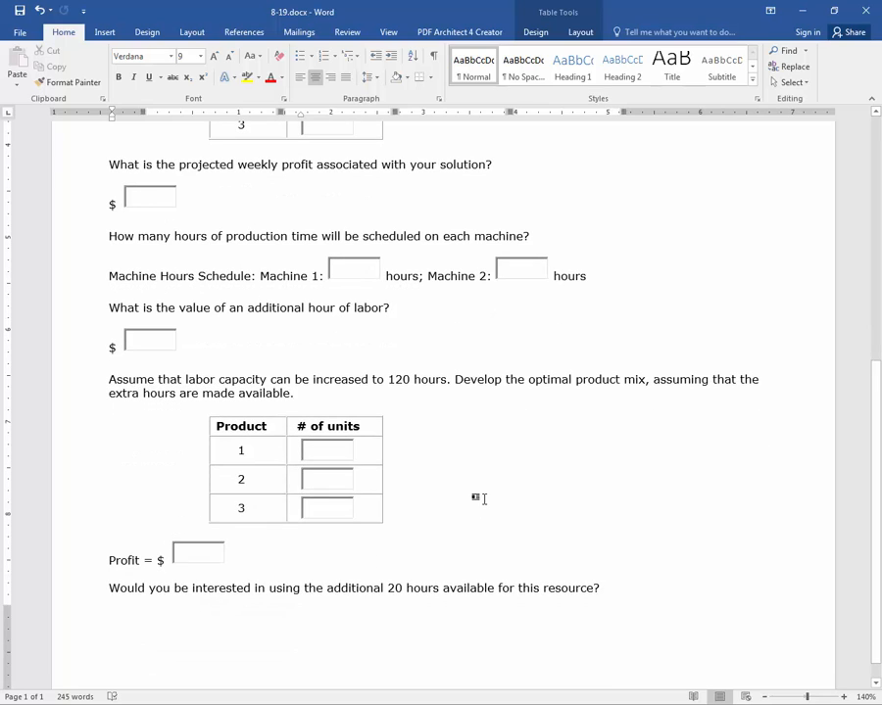
scroll(479, 499, up, 6)
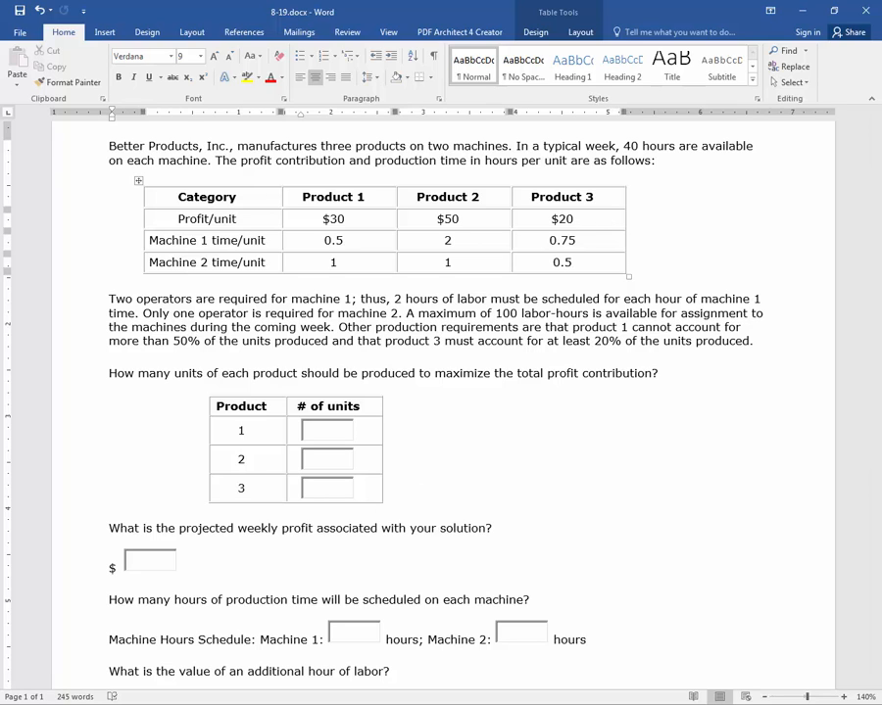
Switch to the Excel workbook and review the product headings in row 1 and the shaded output cells B2:D2
key(alt+Tab)
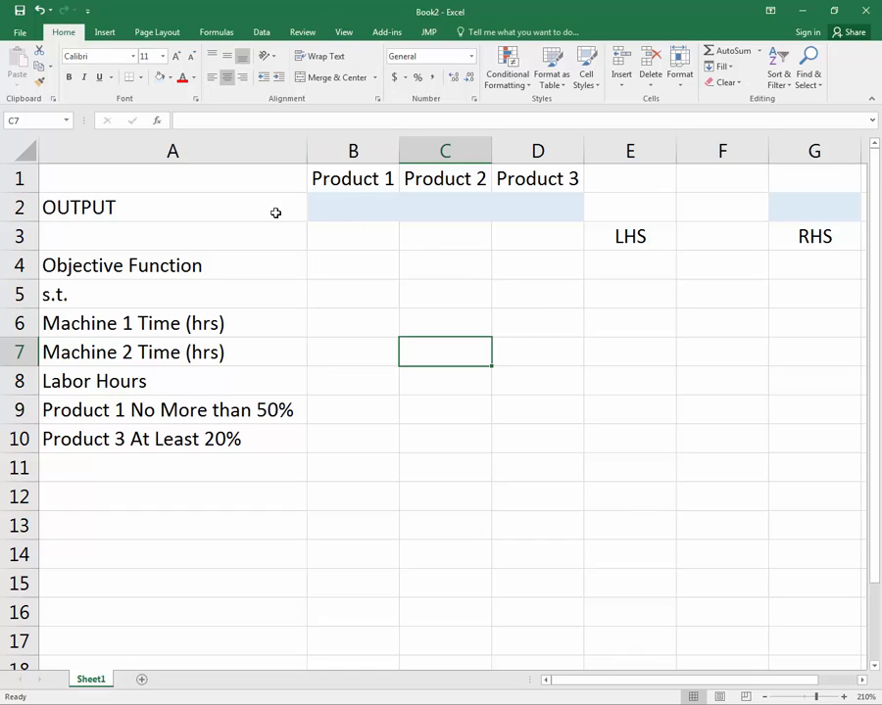
click(363, 219)
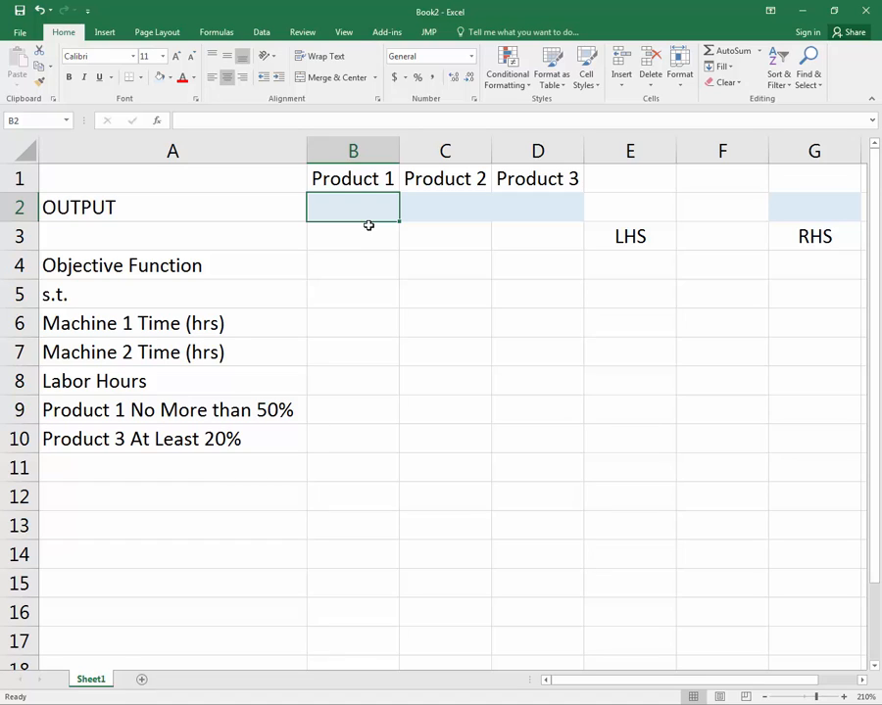
key(Up)
key(Right)
key(Right)
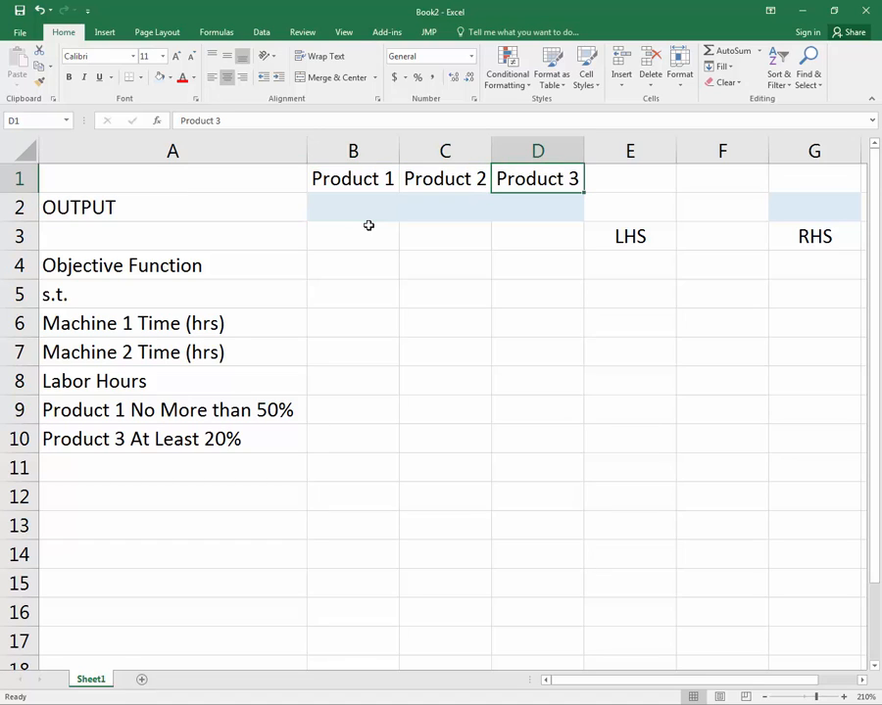
key(Left)
key(Left)
key(Right)
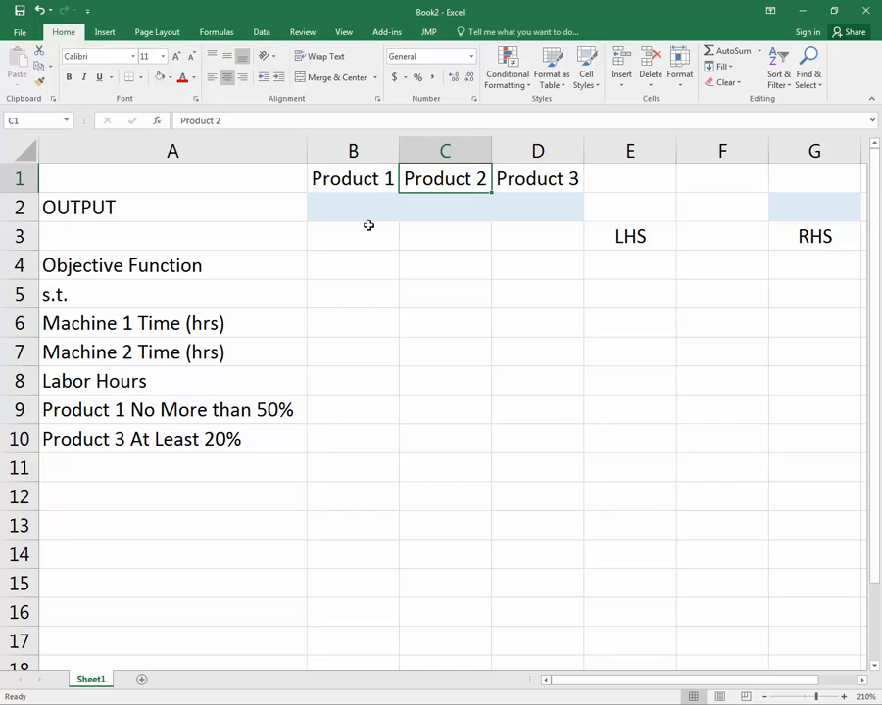
key(Left)
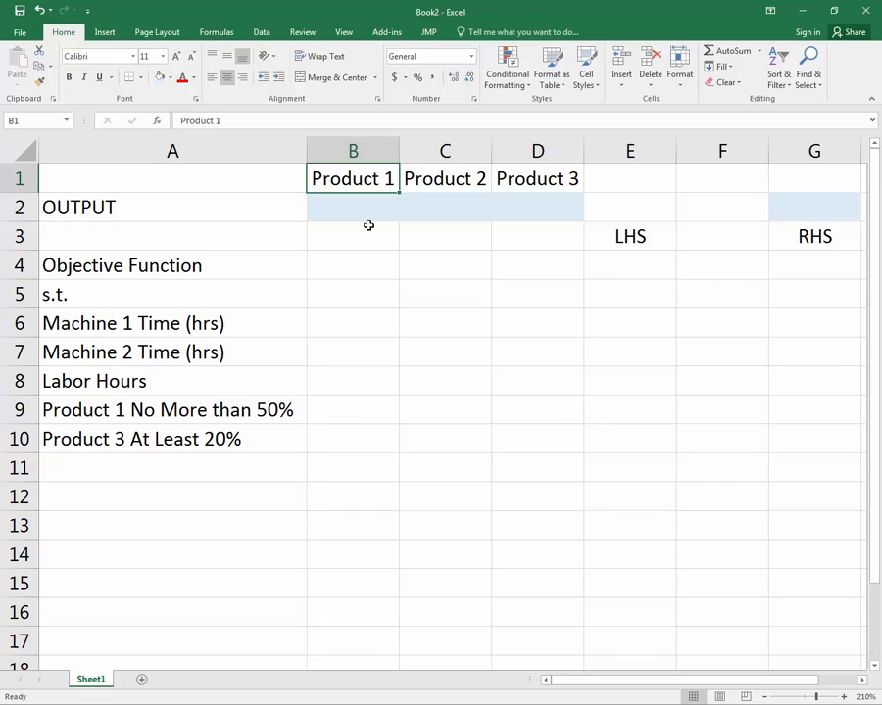
key(Right)
key(Right)
key(Left)
key(Left)
key(Right)
key(Right)
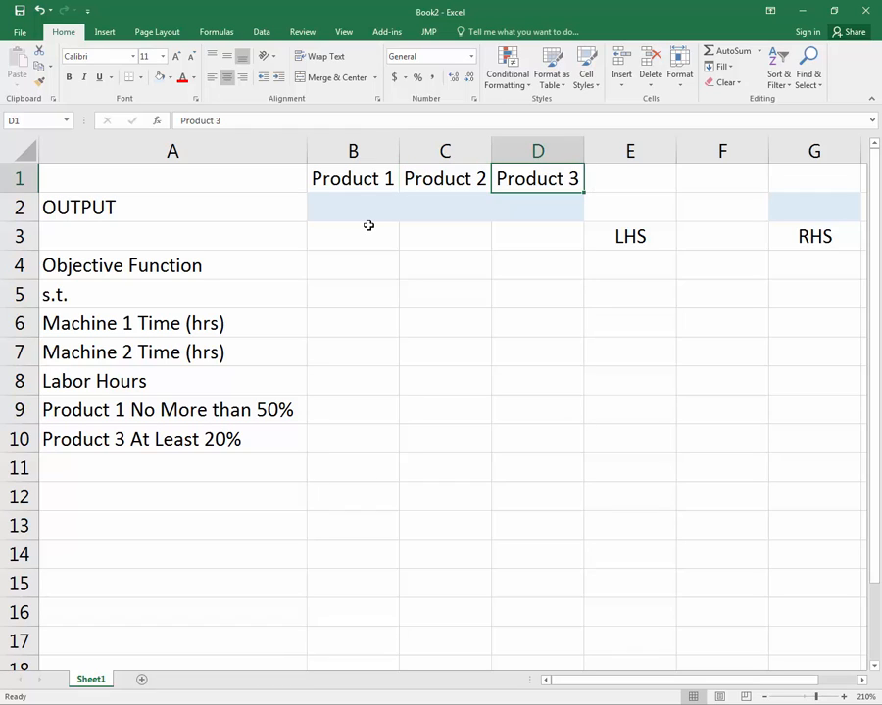
key(Down)
key(Left)
key(Left)
key(Left)
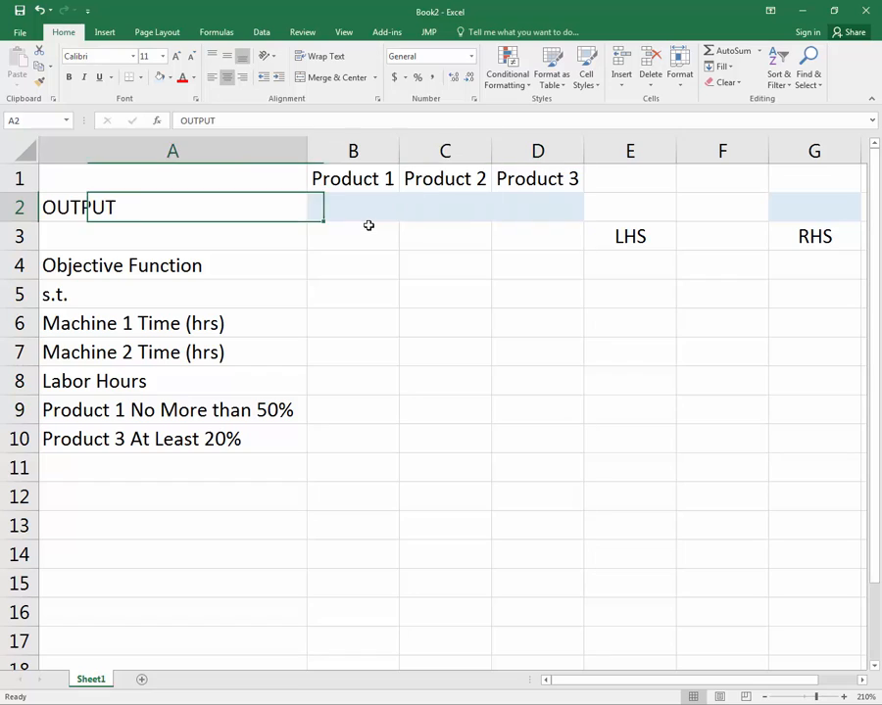
key(Right)
key(Right)
key(Right)
key(Left)
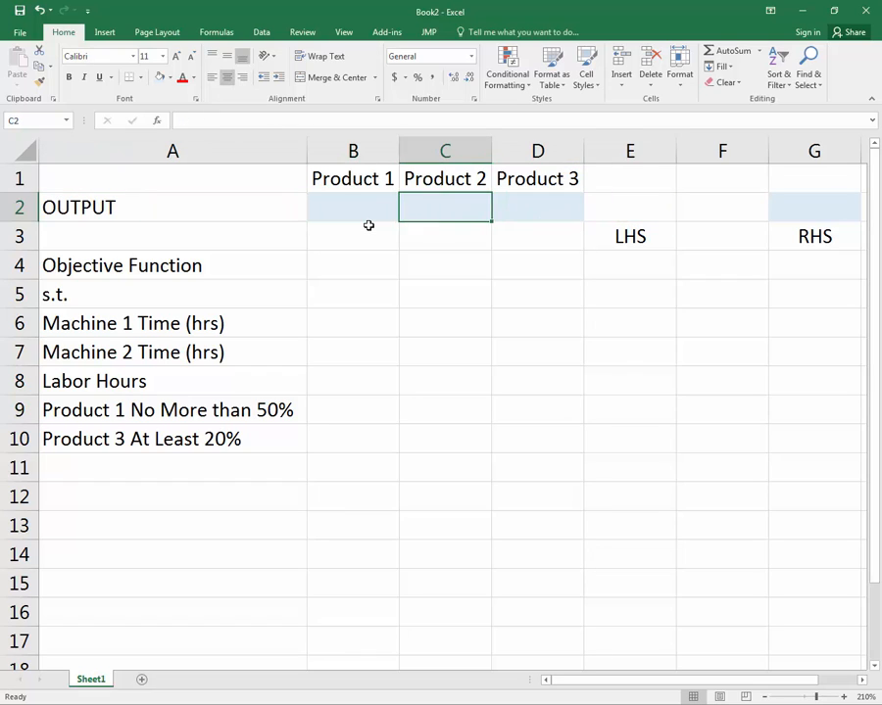
key(Left)
key(Right)
key(Right)
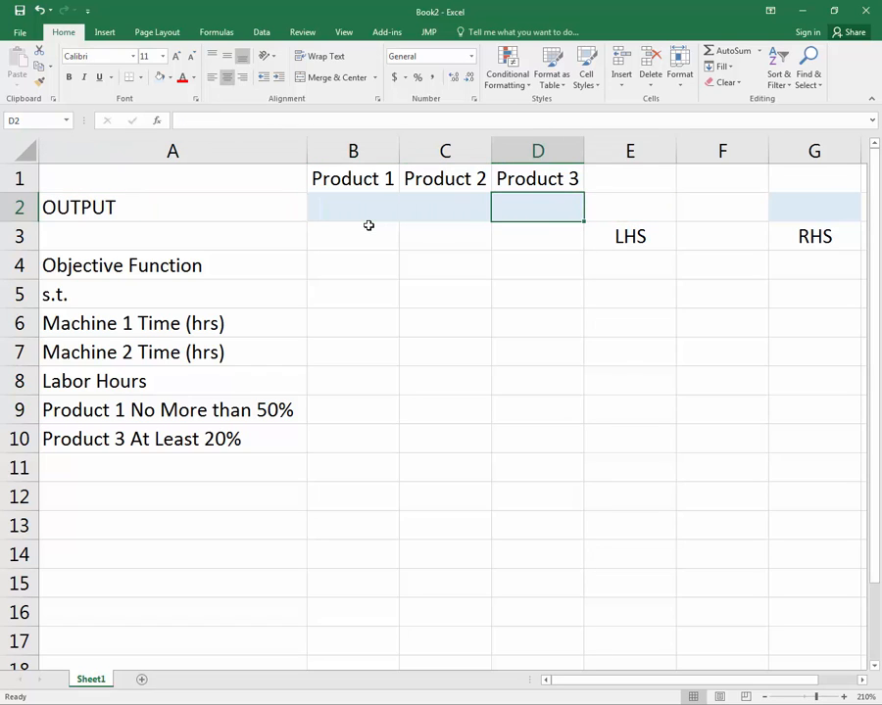
Check the unit profits in the Word problem and enter 30, 50 and 20 as the objective function coefficients in B4:D4
key(Down)
key(Down)
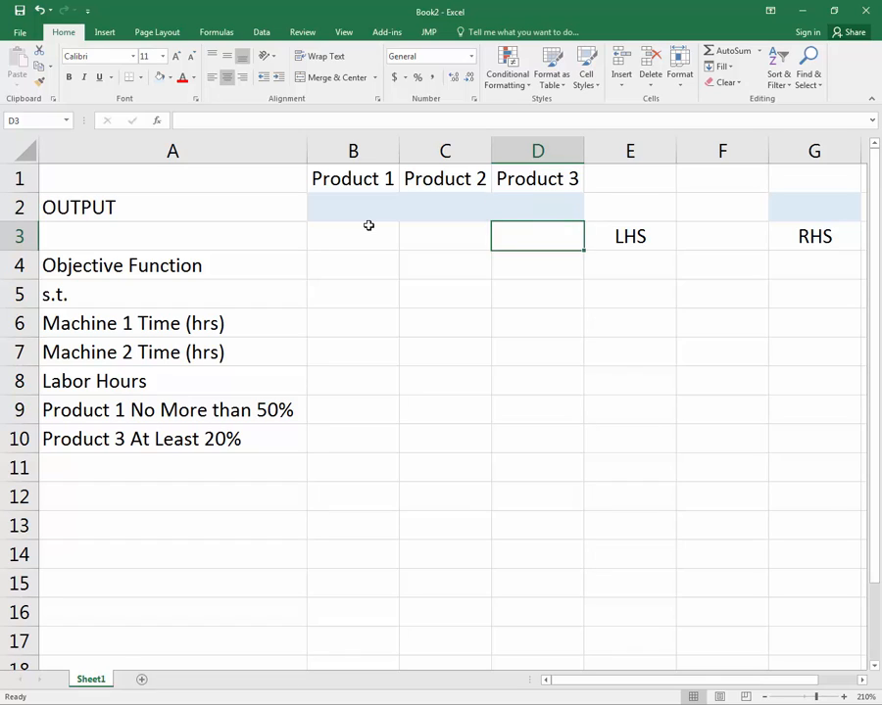
key(Left)
key(Left)
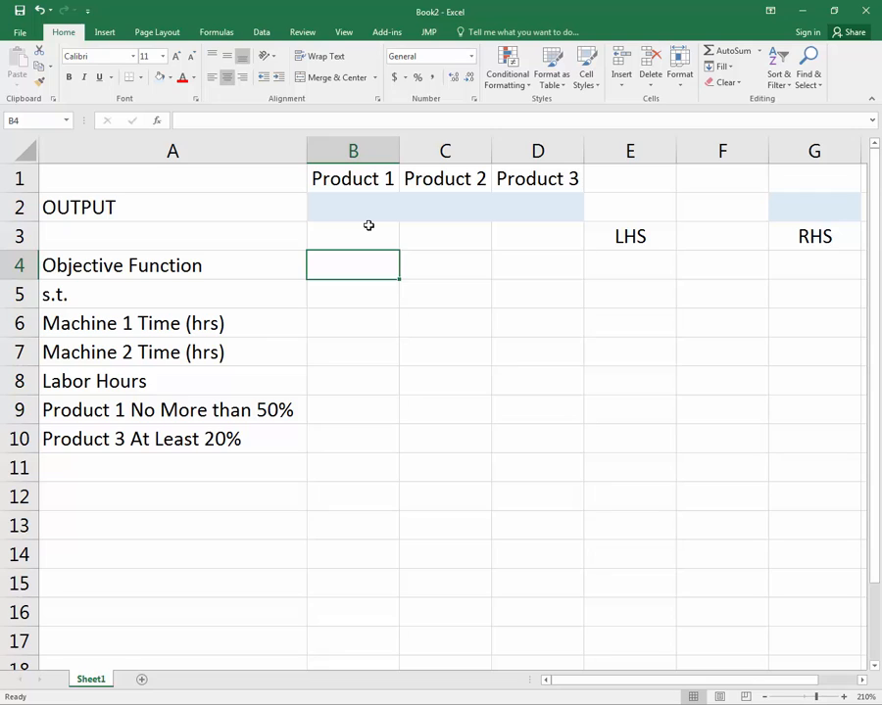
key(alt+Tab)
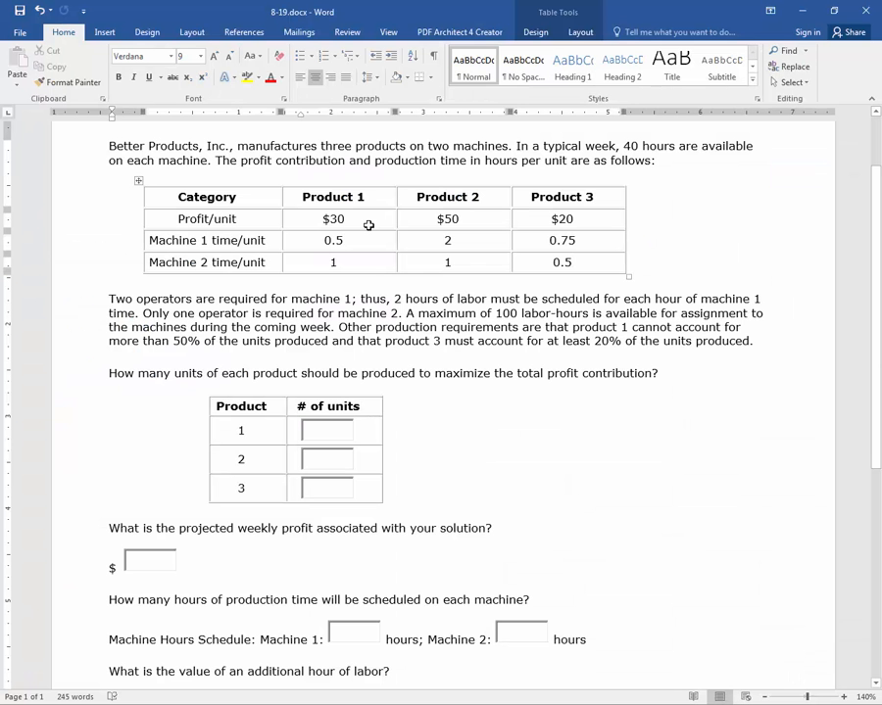
key(alt+Tab)
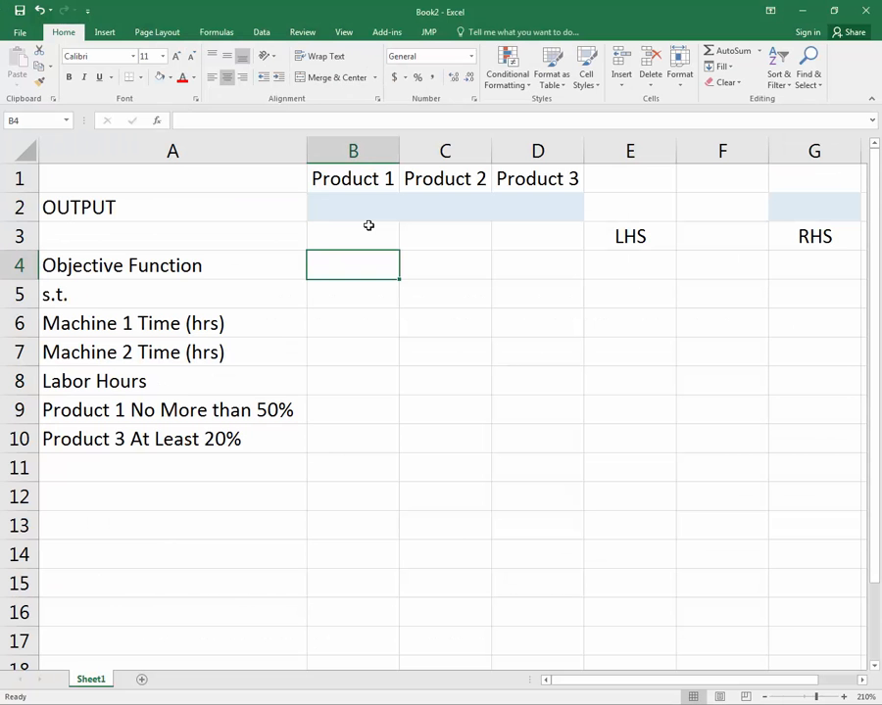
text(30)
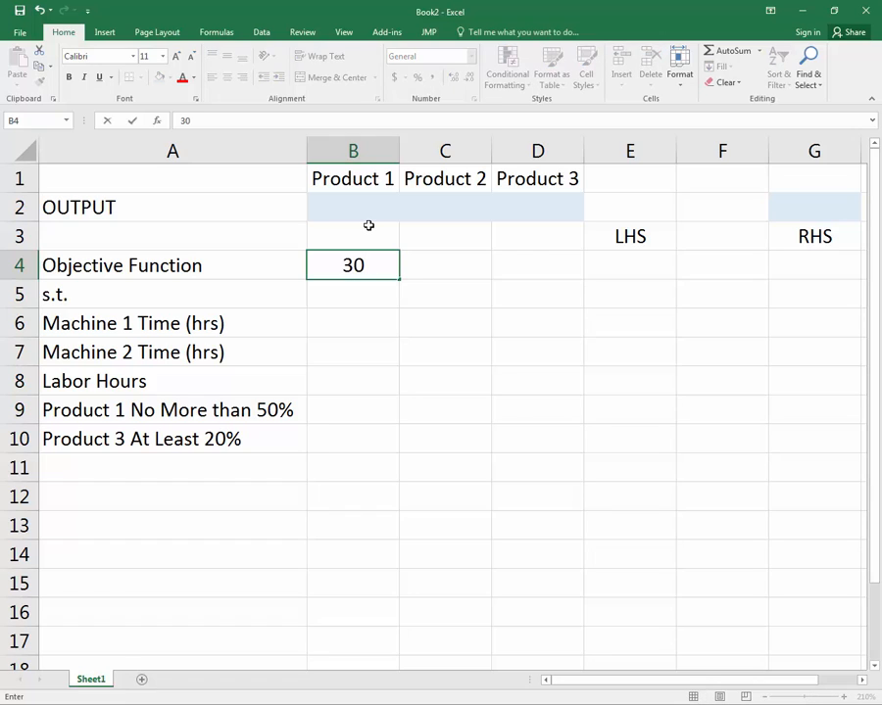
key(Tab)
text(50)
key(Tab)
text(20)
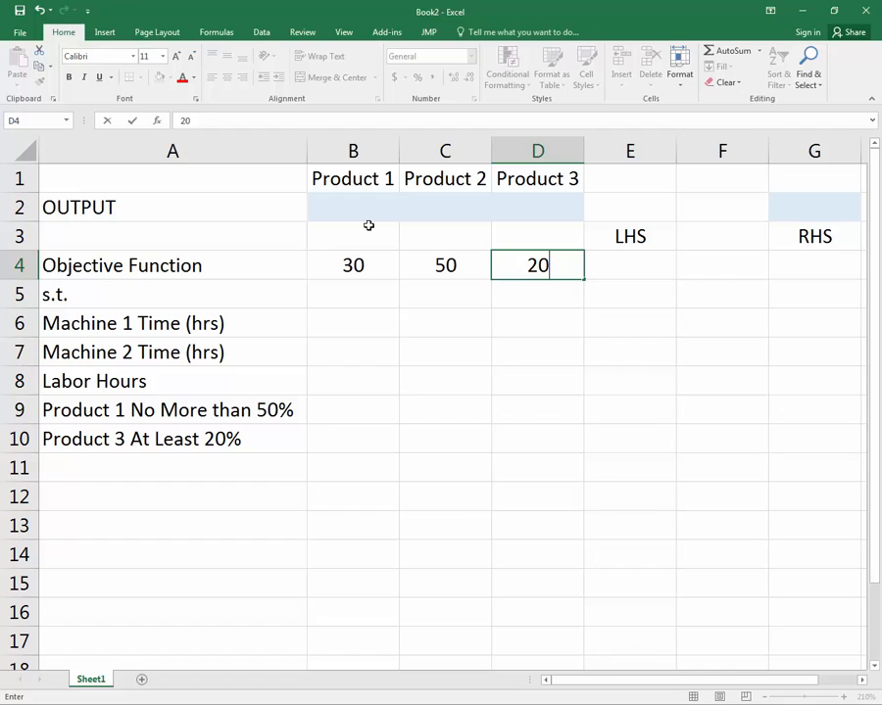
key(Return)
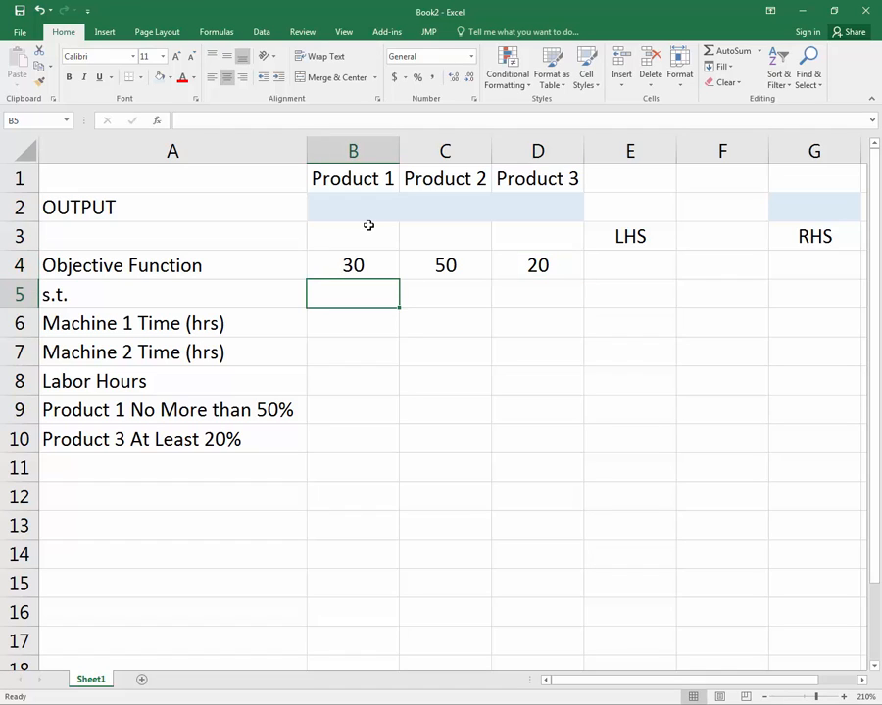
Enter 40 as the right-hand side of the Machine 1 Time constraint in G6
key(Return)
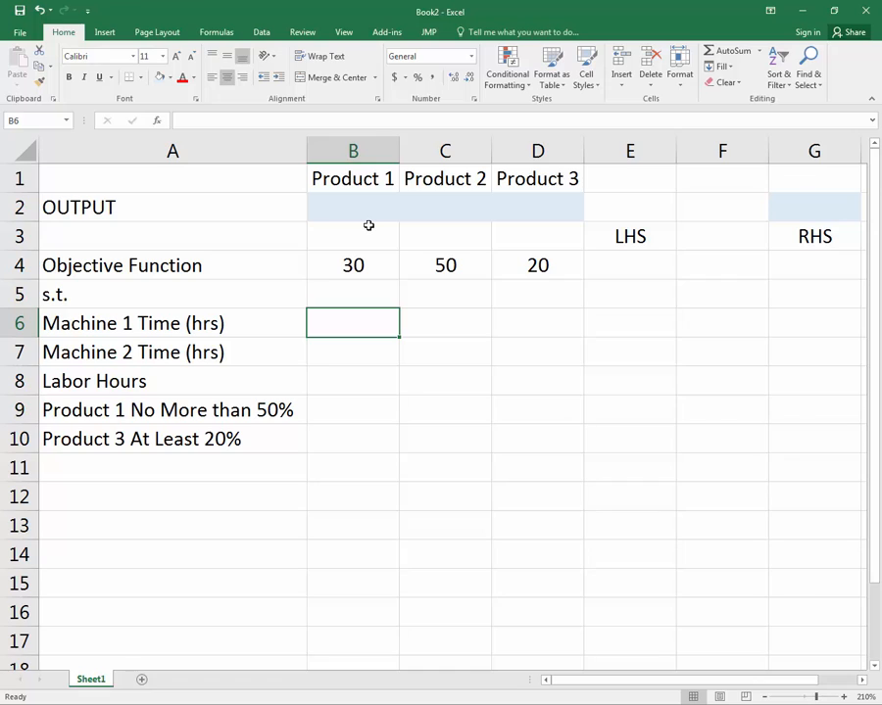
key(Right)
key(Right)
key(Right)
key(Right)
key(Right)
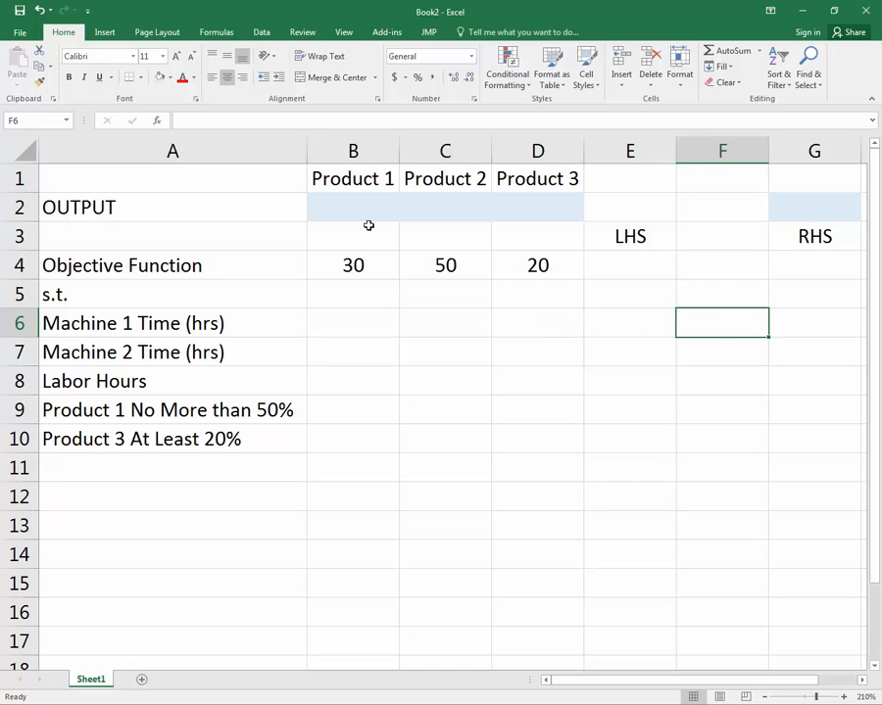
text(40)
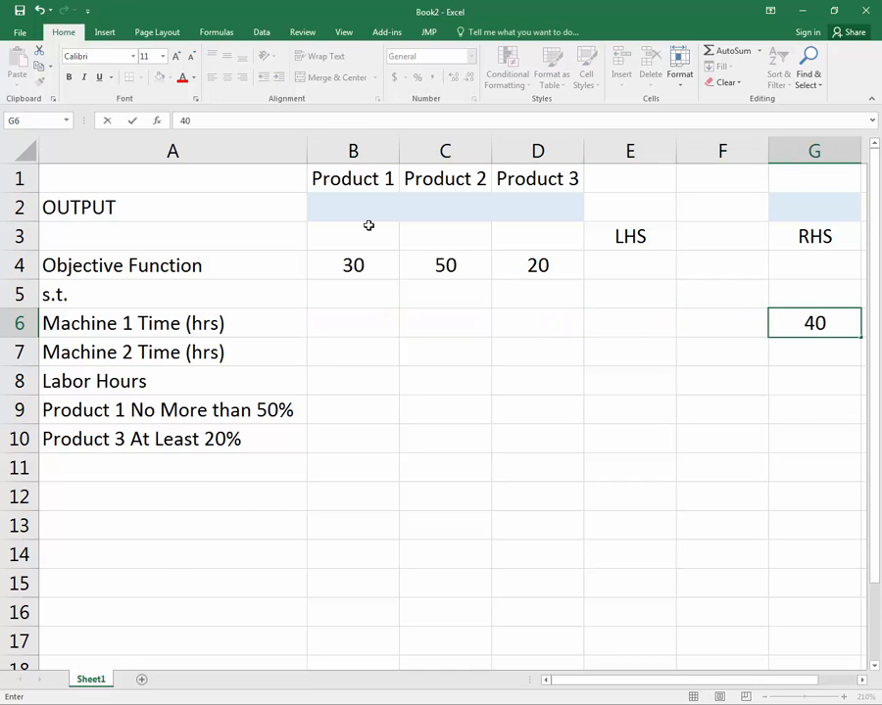
key(Return)
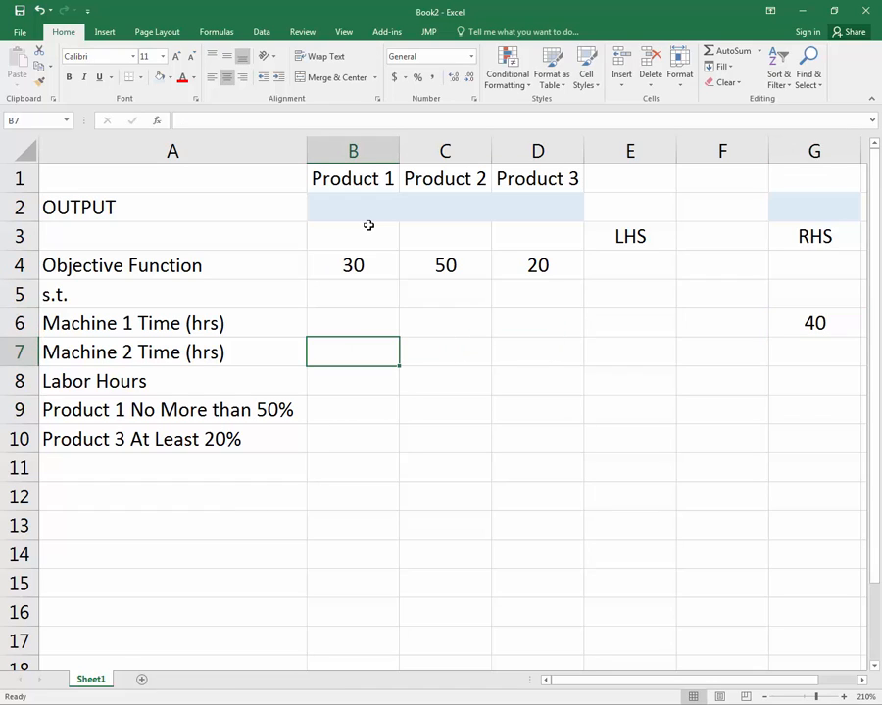
Enter the <= sign for the Machine 1 Time constraint in F6 and narrow column F to fit it
click(727, 324)
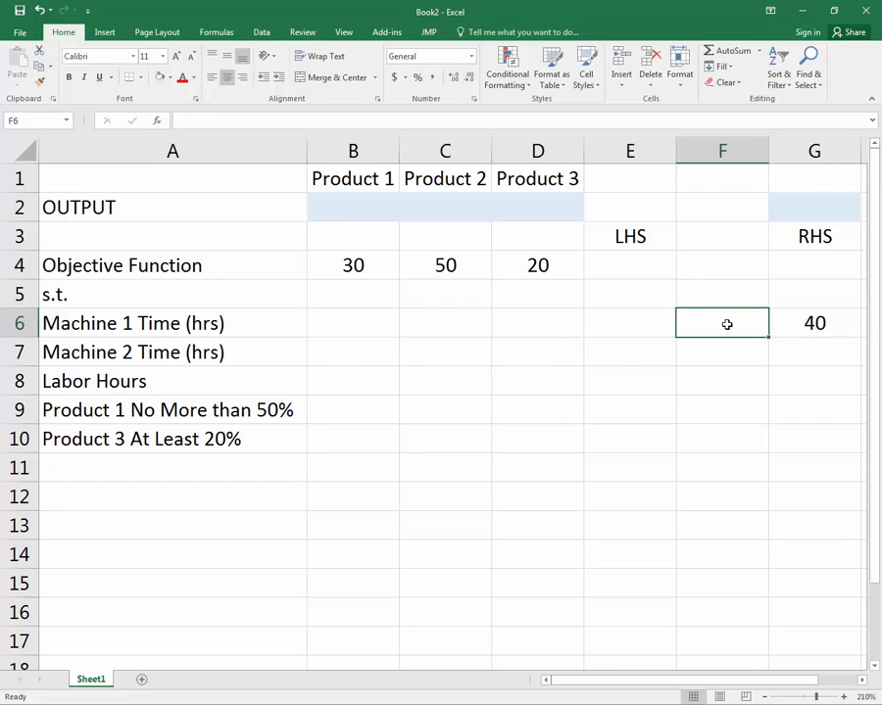
text(<=)
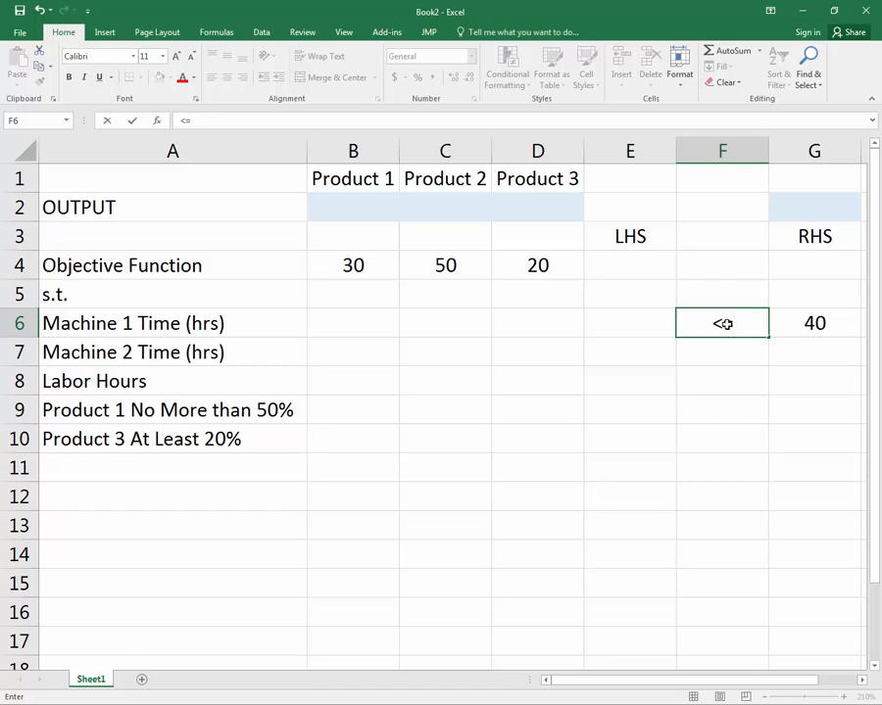
key(Return)
drag(766, 151, 705, 151)
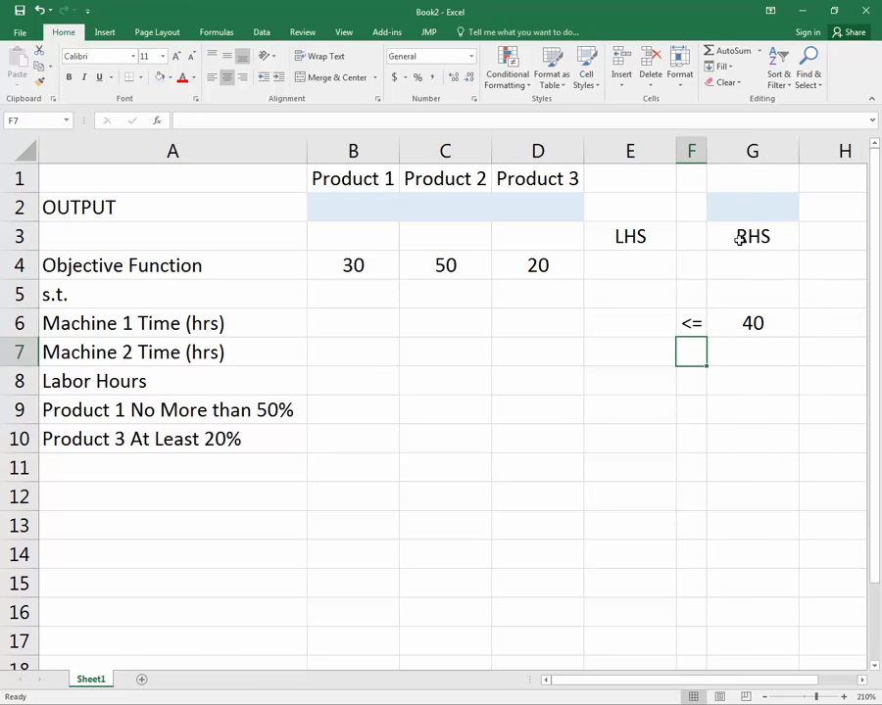
Fill the sign and limit in F6:G6 down to the Machine 2 Time row and correct G7 to 40
click(747, 324)
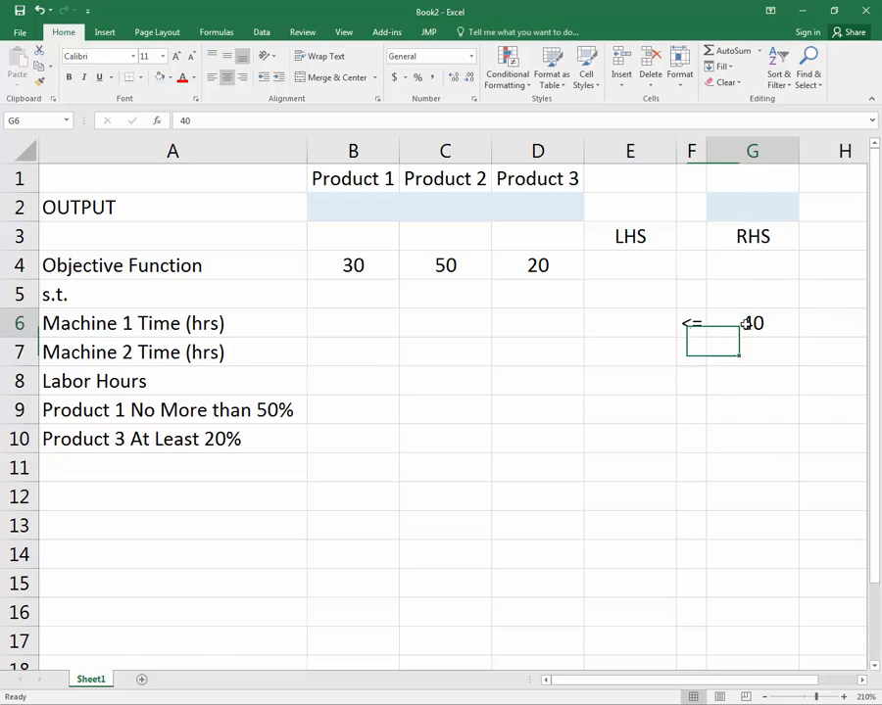
click(692, 356)
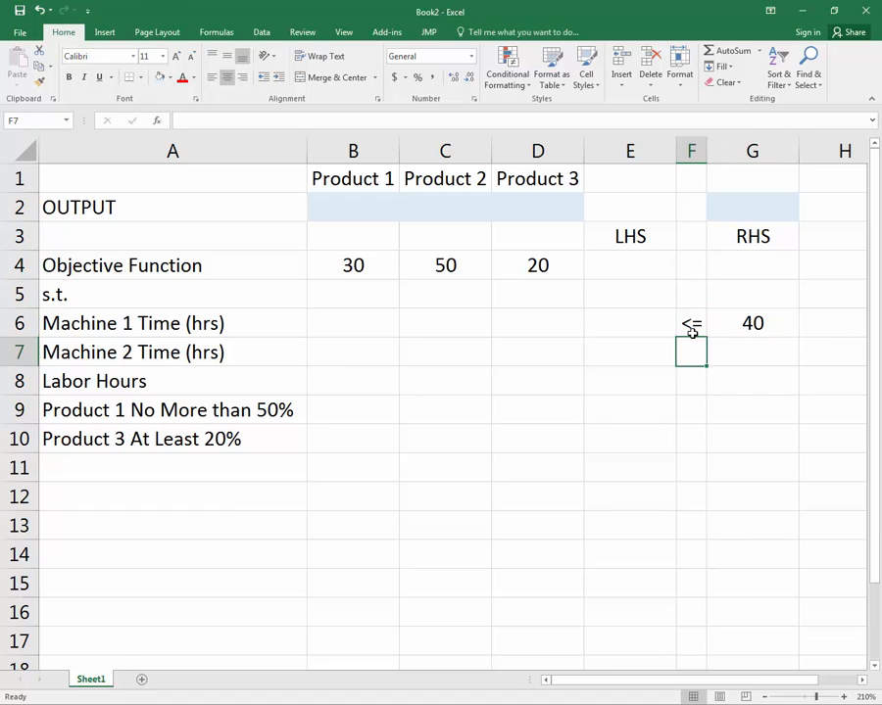
drag(692, 328, 759, 327)
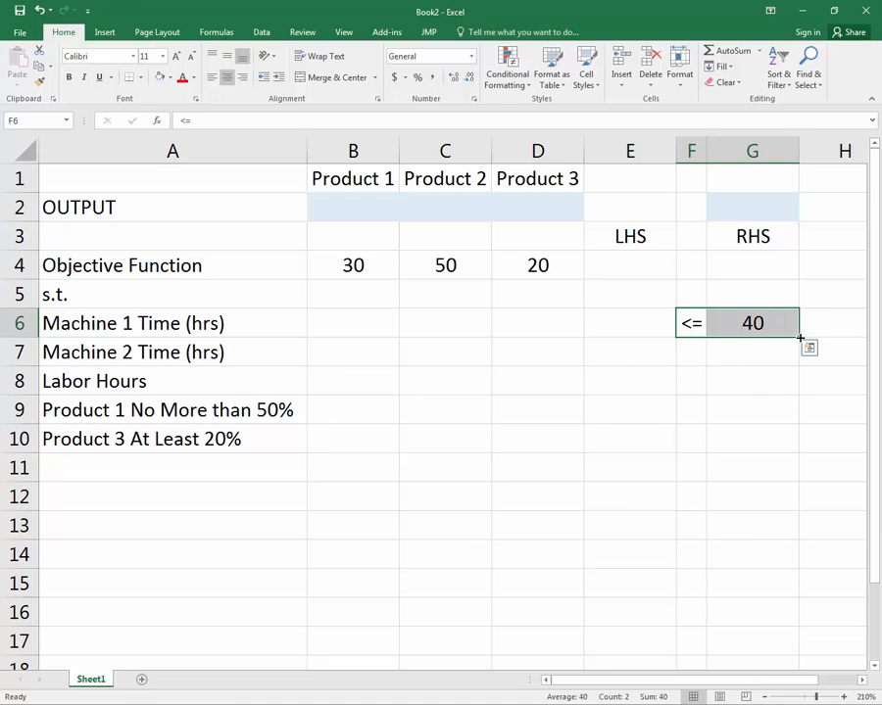
drag(802, 357, 769, 356)
double_click(762, 354)
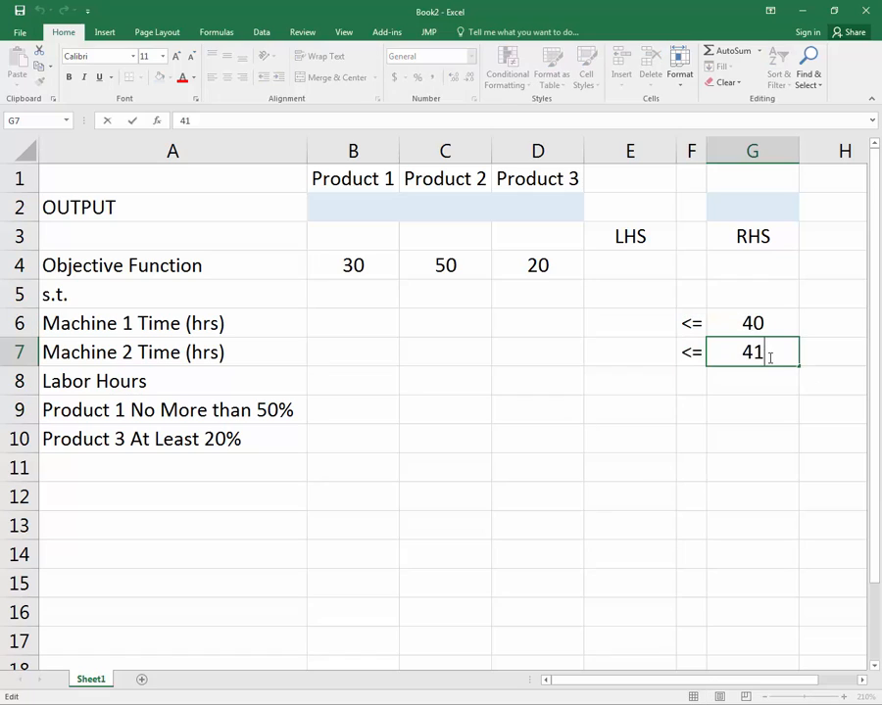
key(BackSpace)
text(0)
key(Return)
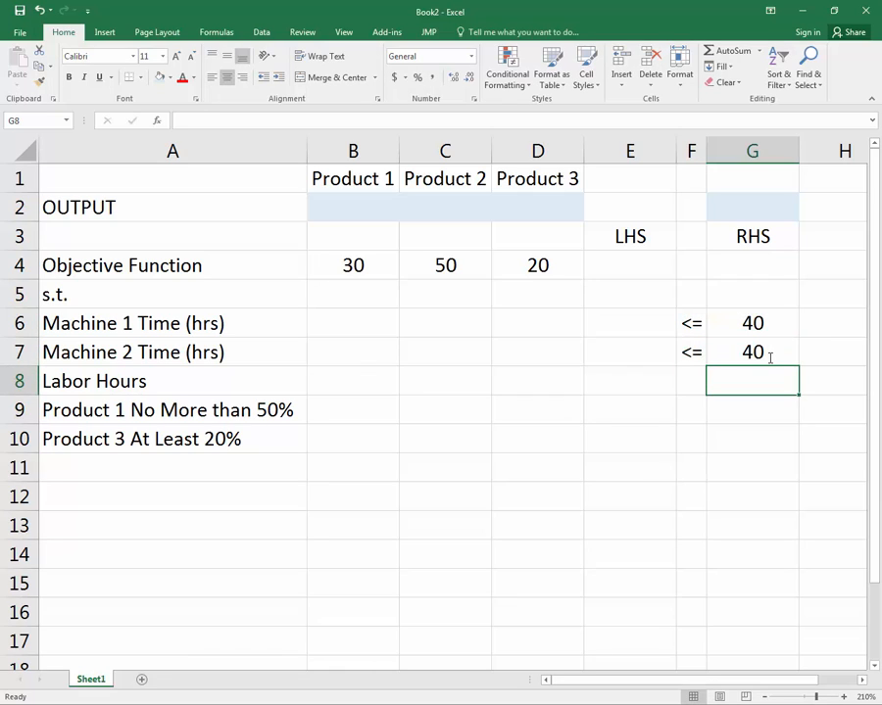
click(691, 352)
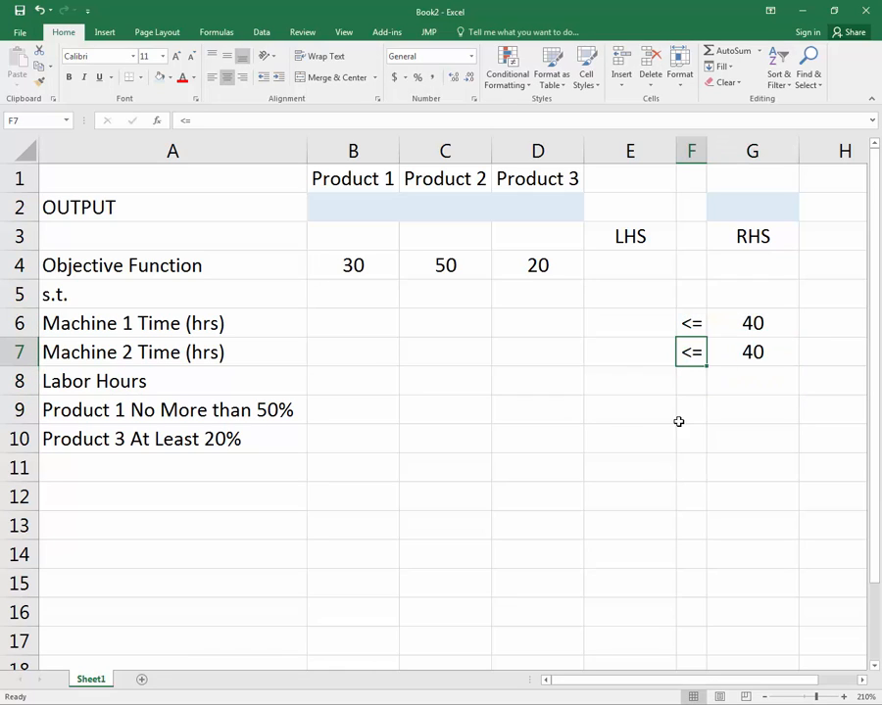
Check the Machine 1 times per unit in the Word problem and enter 0.5, 2 and 0.75 in B6:D6
click(351, 324)
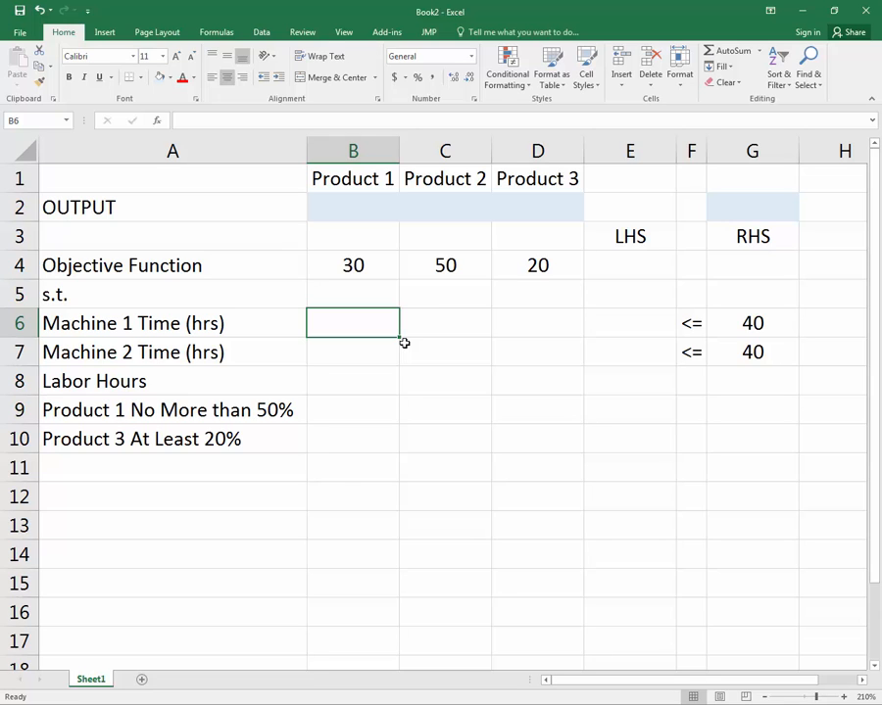
key(alt+Tab)
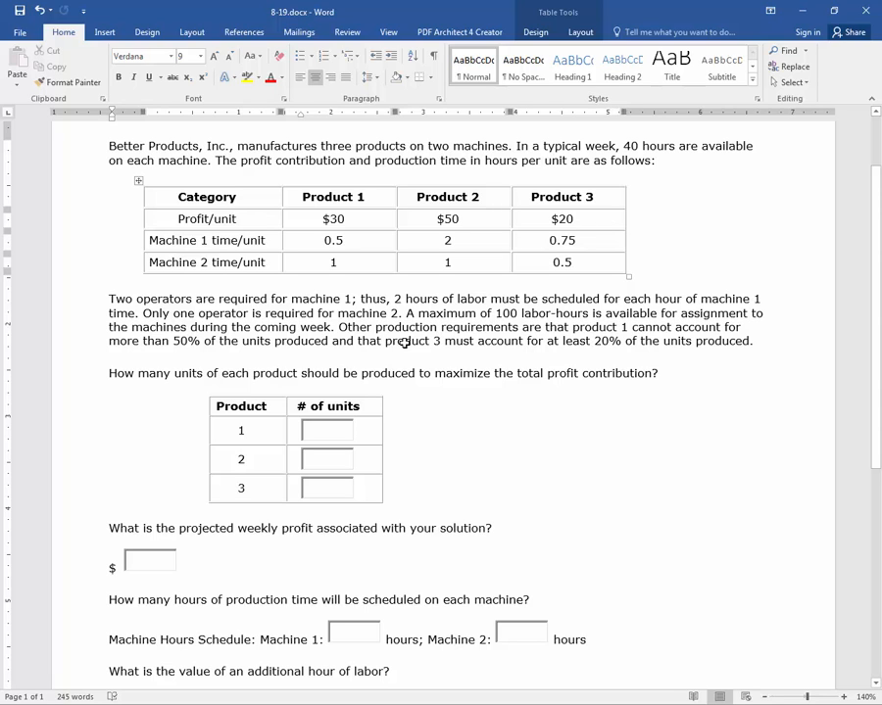
key(alt+Tab)
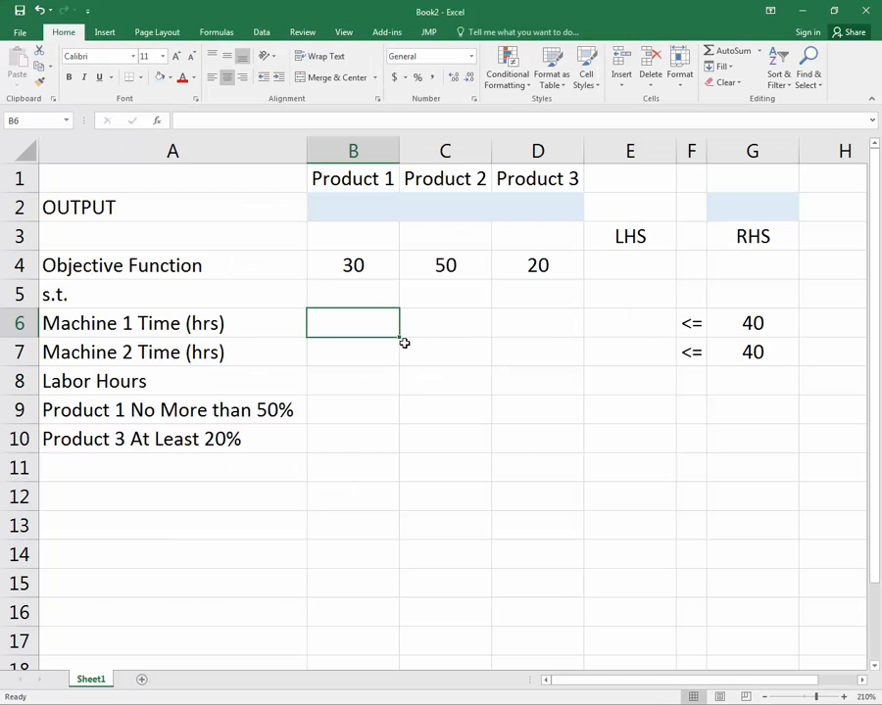
text(0.5)
key(Tab)
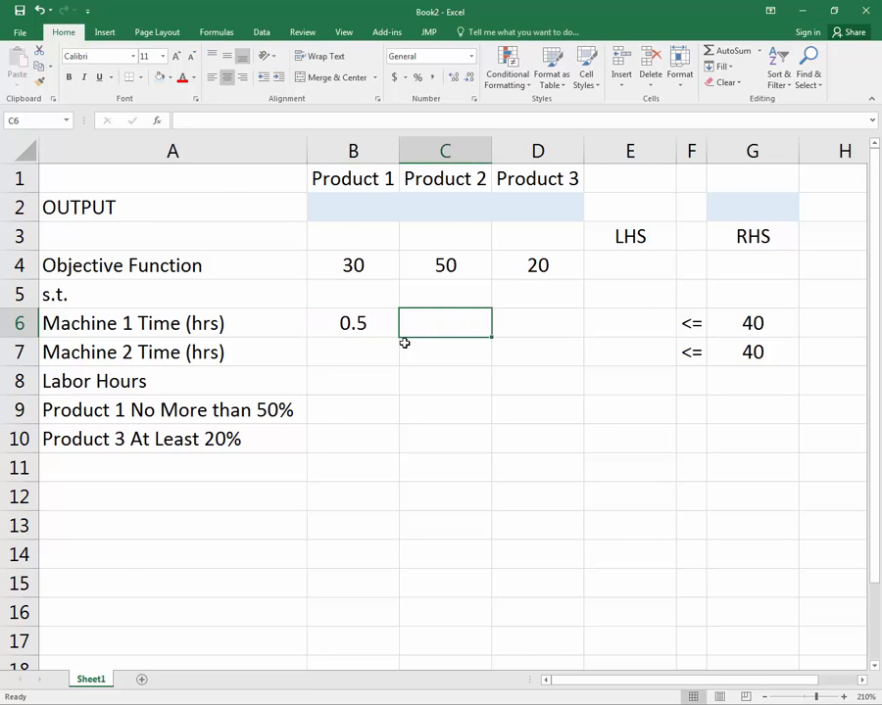
key(alt+Tab)
key(alt+Tab)
text(2)
key(Tab)
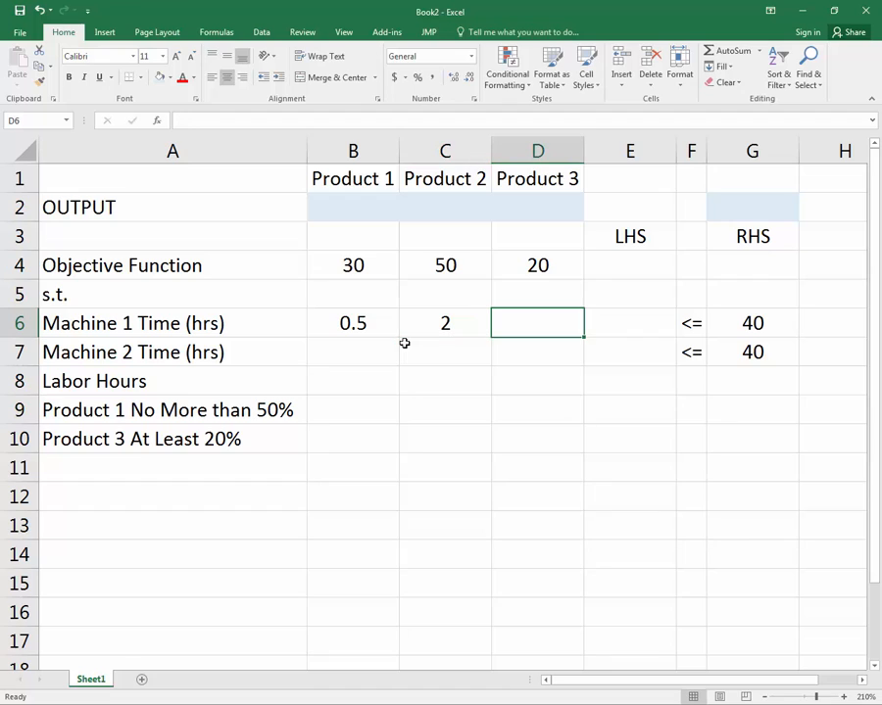
text(.75)
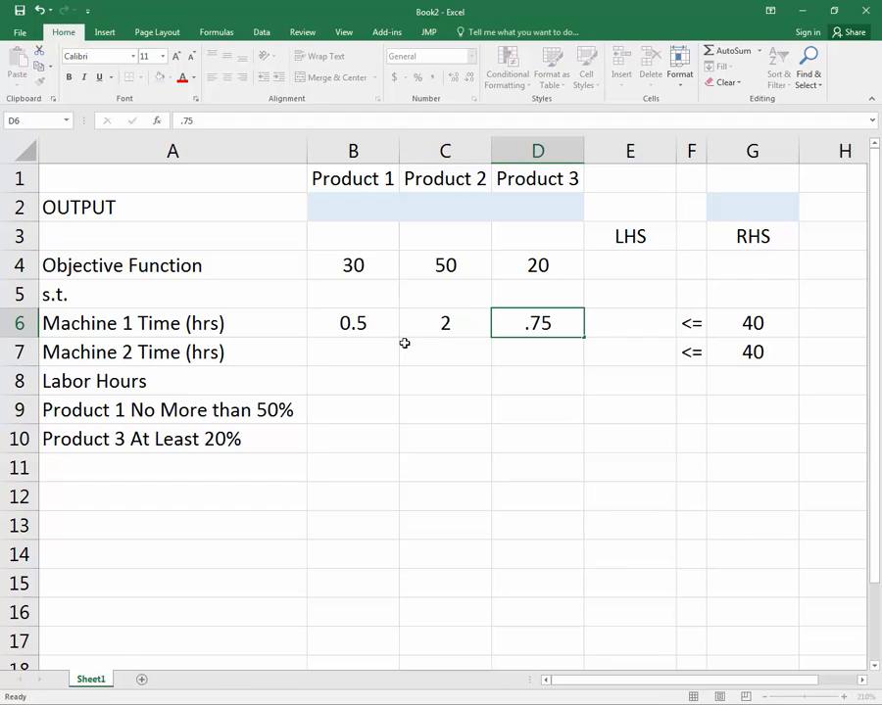
key(Return)
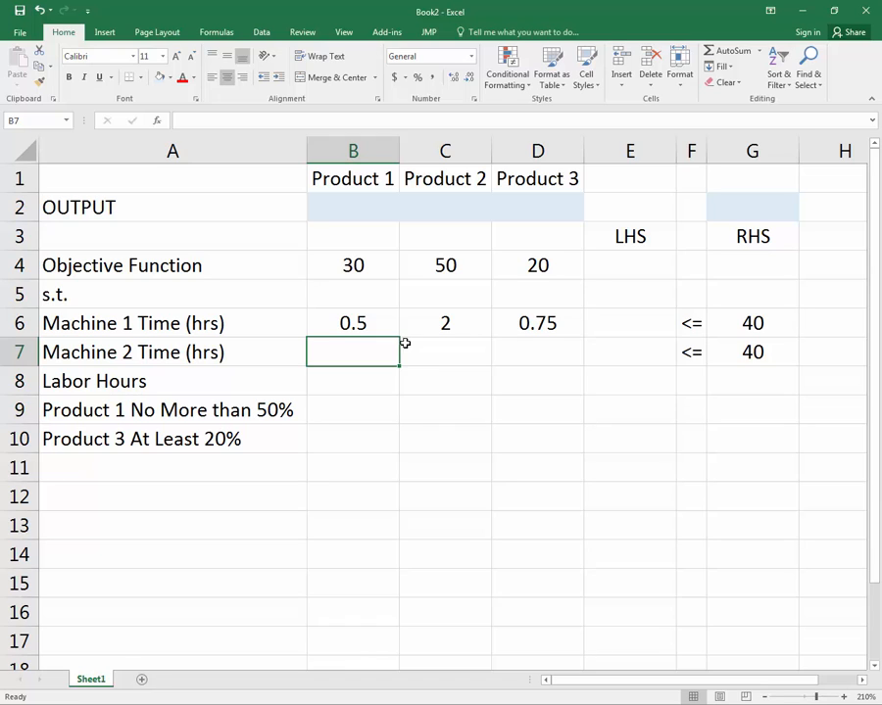
Enter =SUMPRODUCT($B$2:$D$2,B6:D6) in E6 as the left-hand side of the Machine 1 Time constraint
click(617, 323)
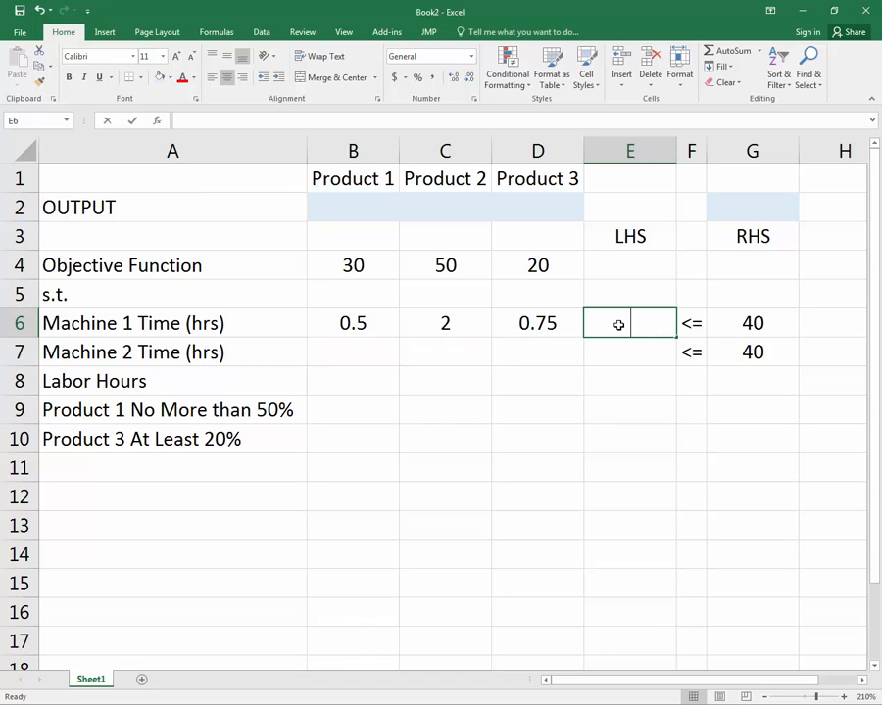
text(=sumproduct()
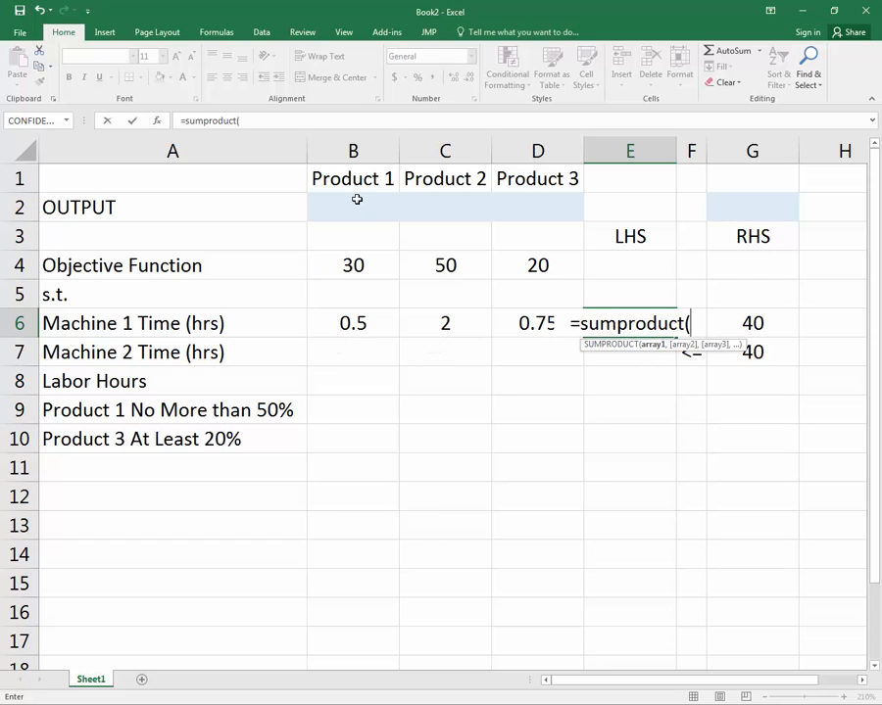
drag(357, 199, 506, 204)
key(F4)
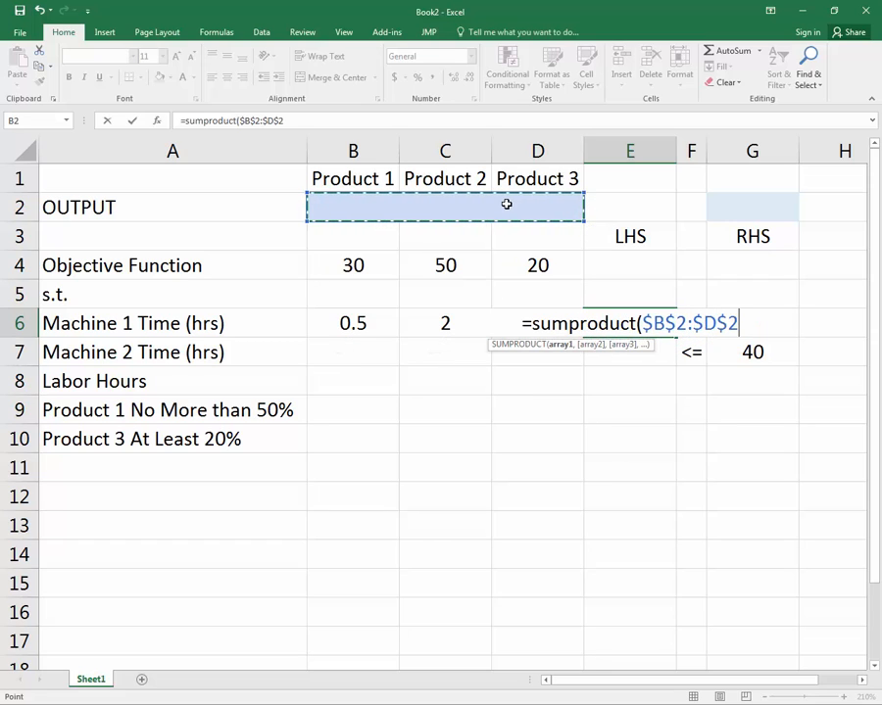
text(,)
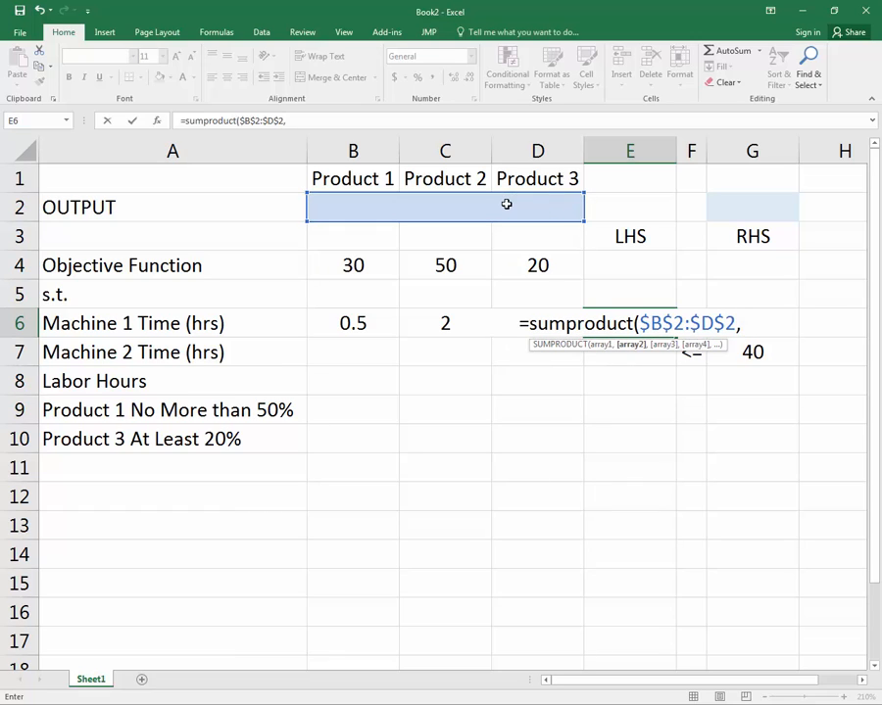
drag(324, 326, 519, 324)
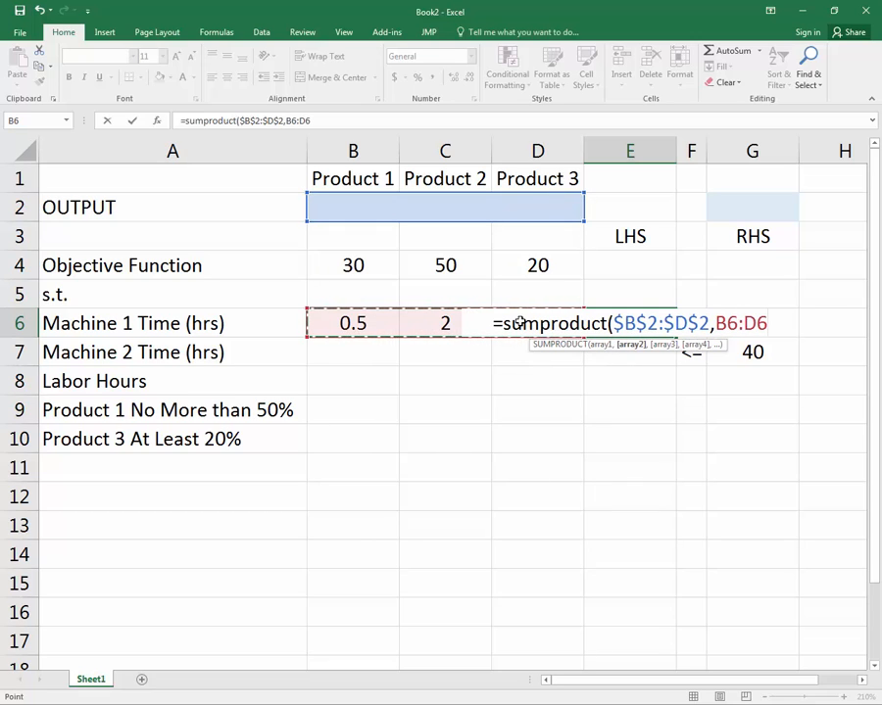
text())
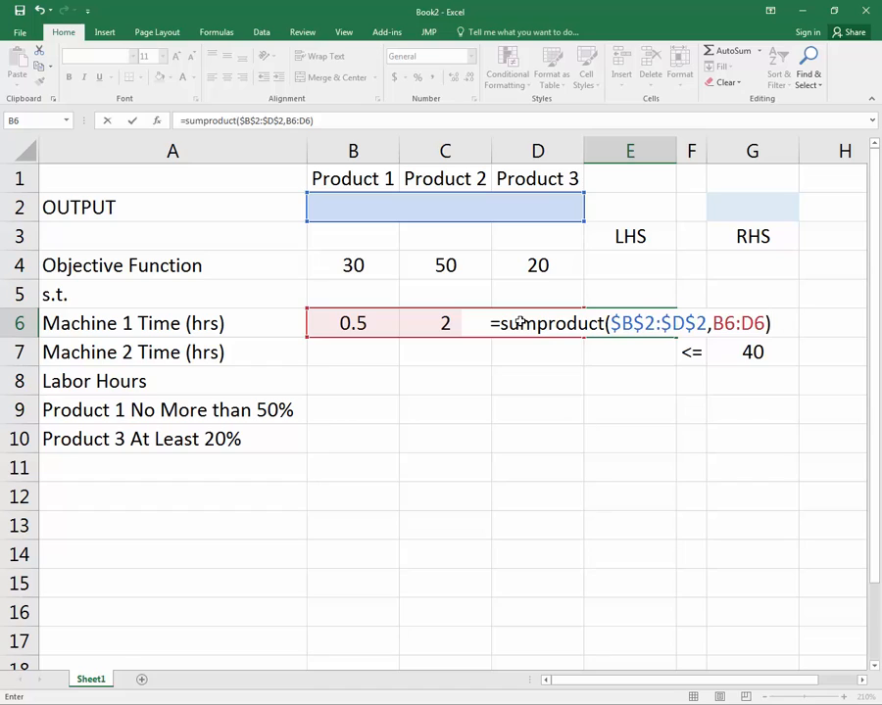
key(Return)
click(629, 330)
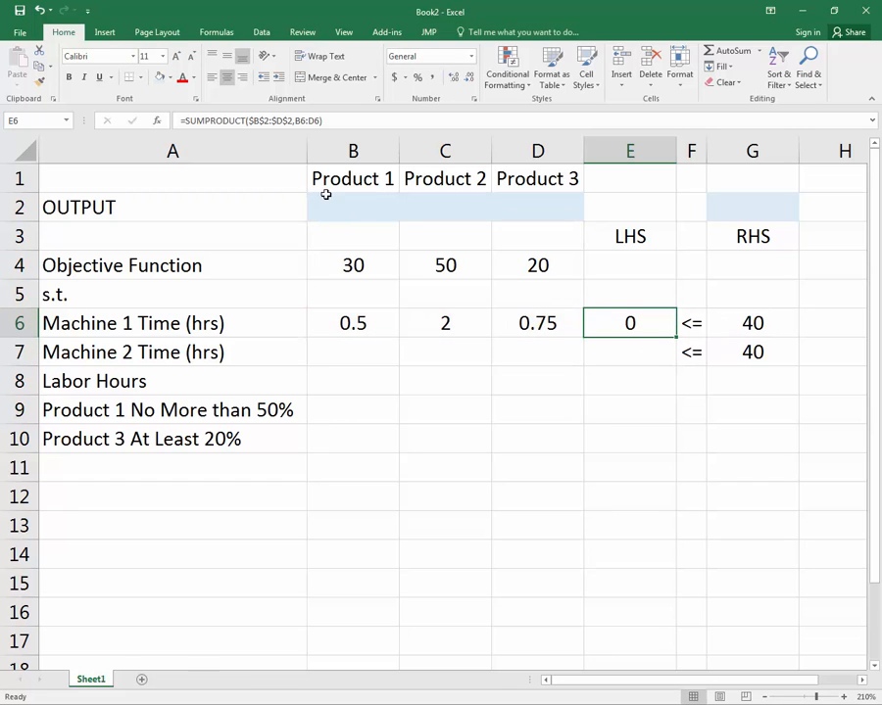
drag(353, 206, 504, 206)
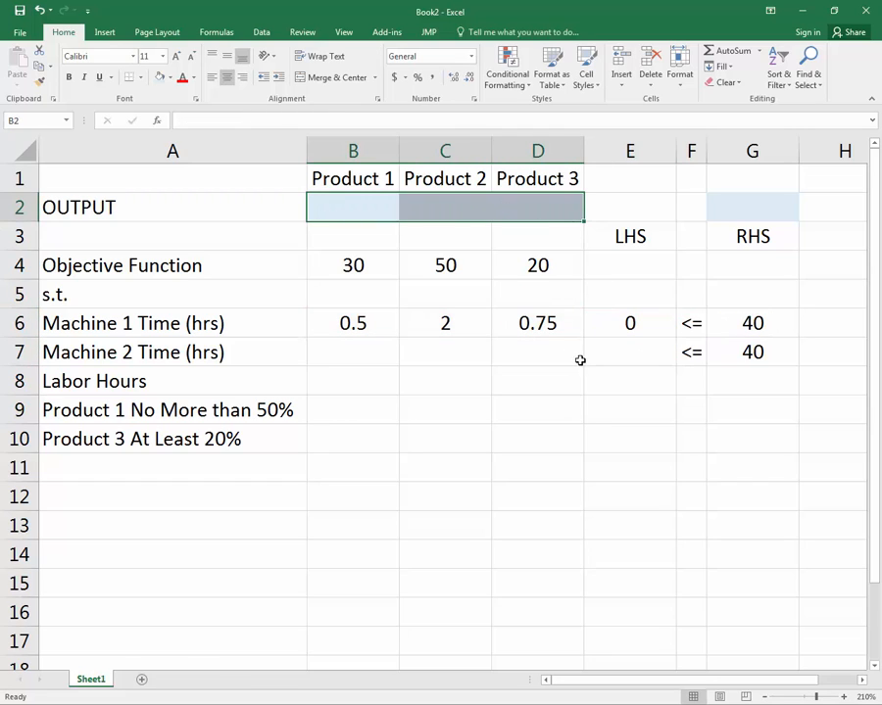
Check the Machine 2 times per unit in the Word problem and enter 1, 1 and 0.5 in B7:D7
click(386, 356)
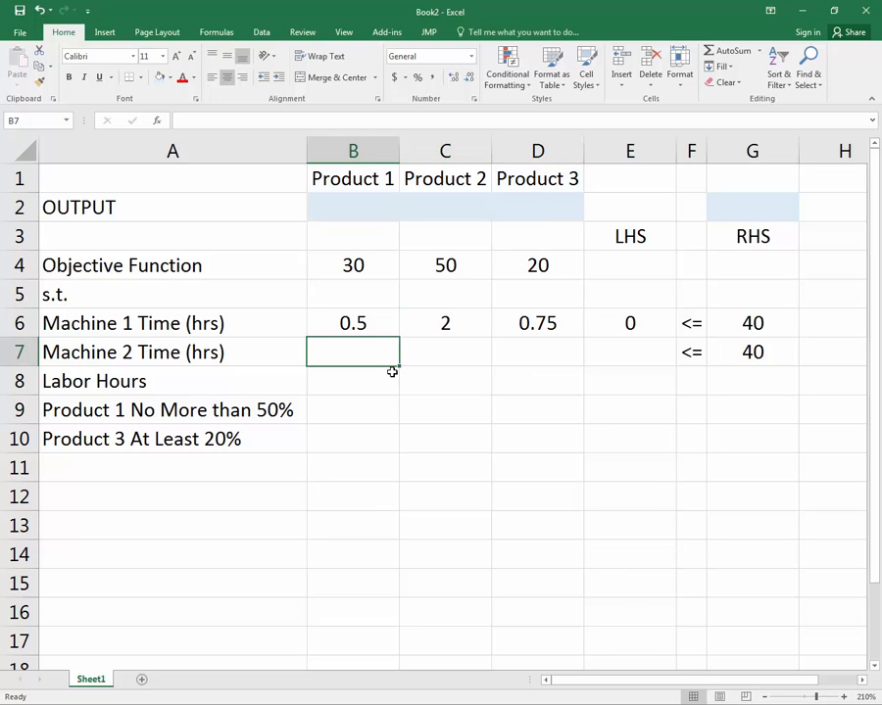
key(alt+Tab)
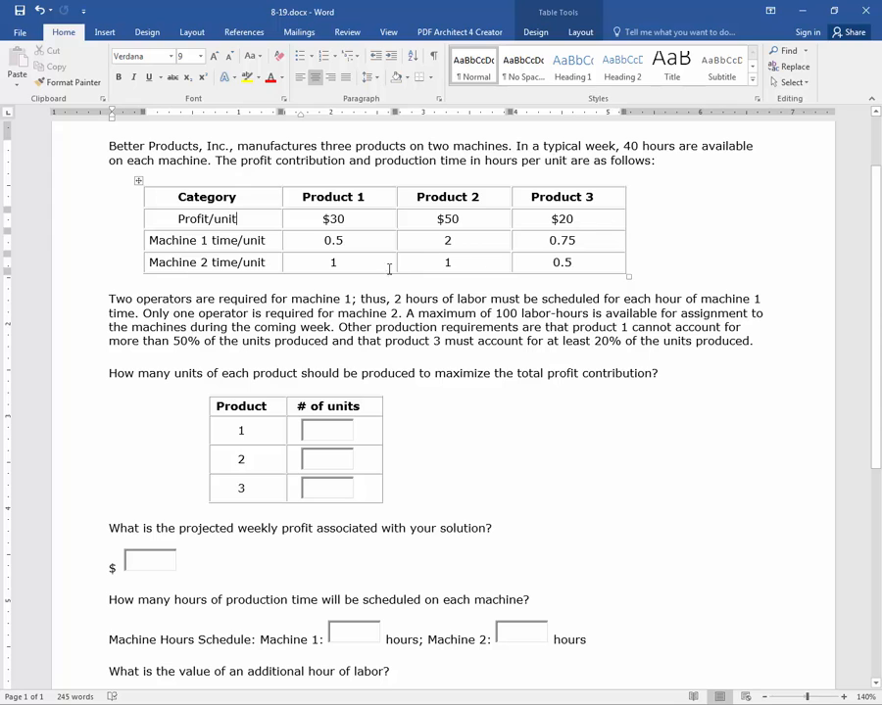
key(alt+Tab)
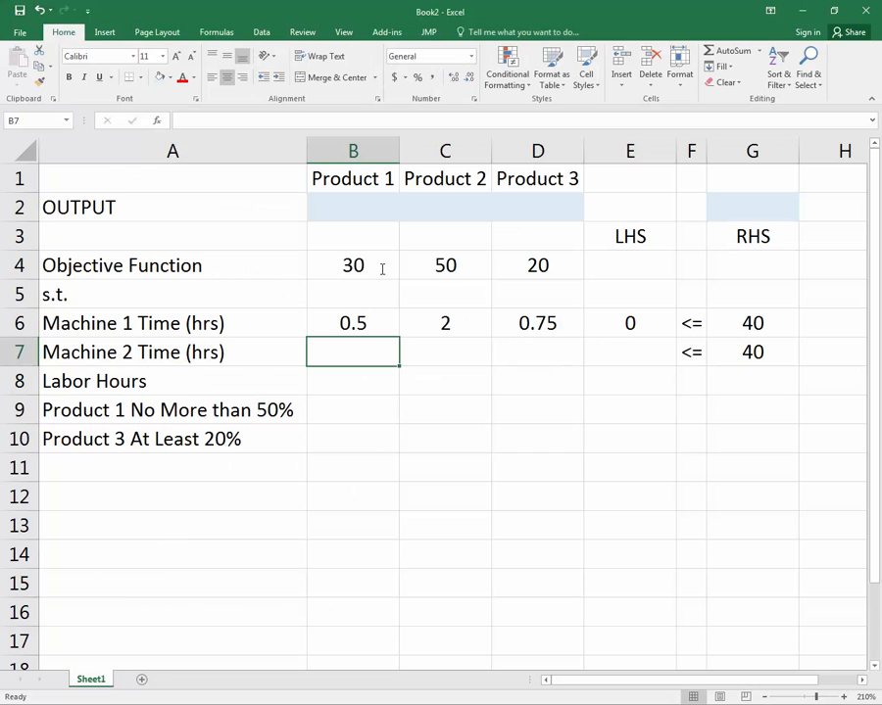
text(1)
key(Tab)
text(1)
key(Tab)
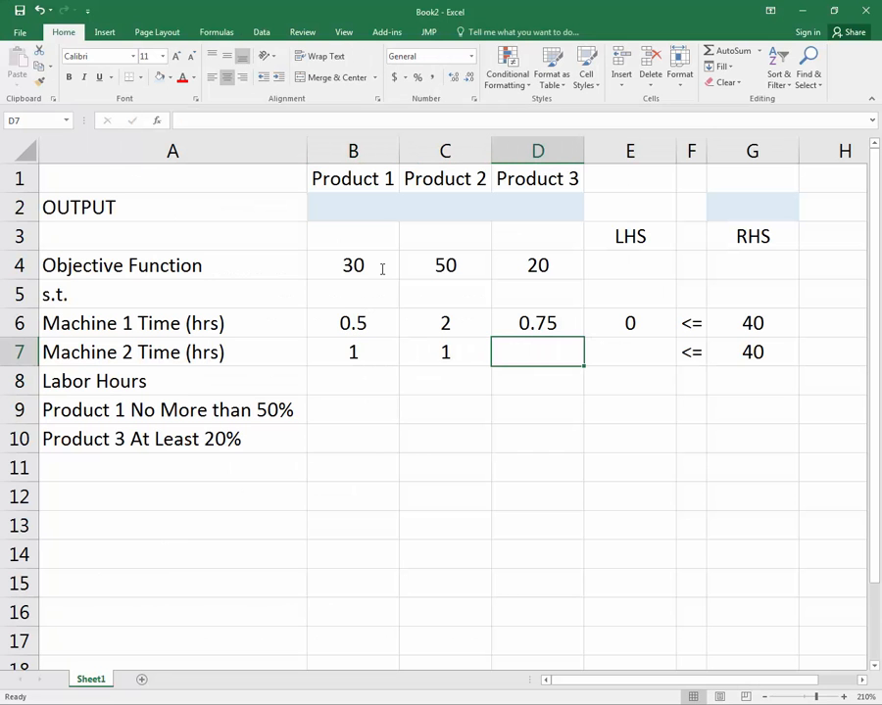
text(0.5)
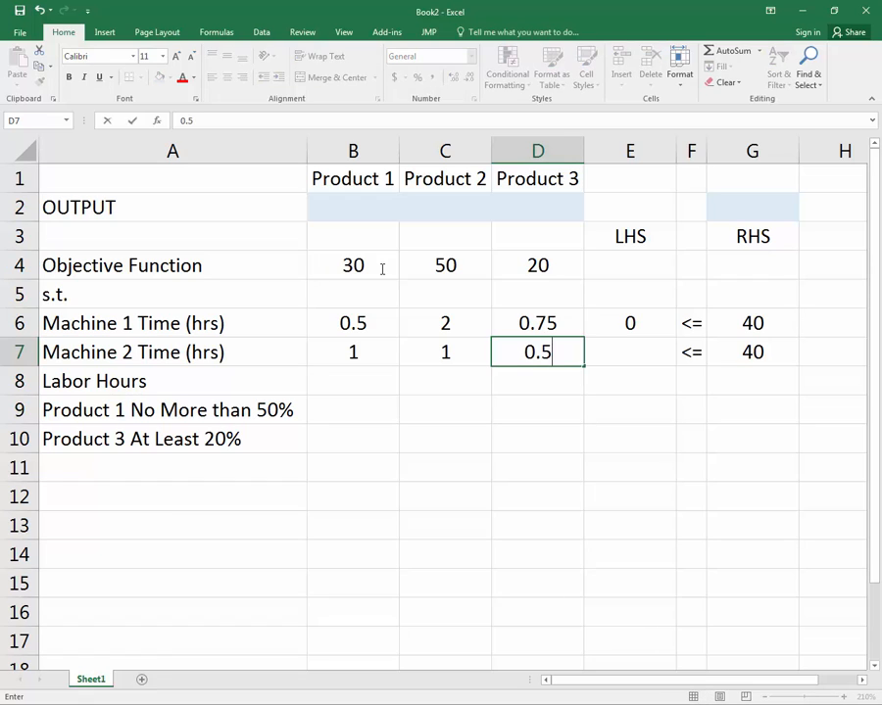
key(Tab)
Fill the left-hand-side formula in E6 down to the Machine 2 Time row and check its references in E7
click(642, 319)
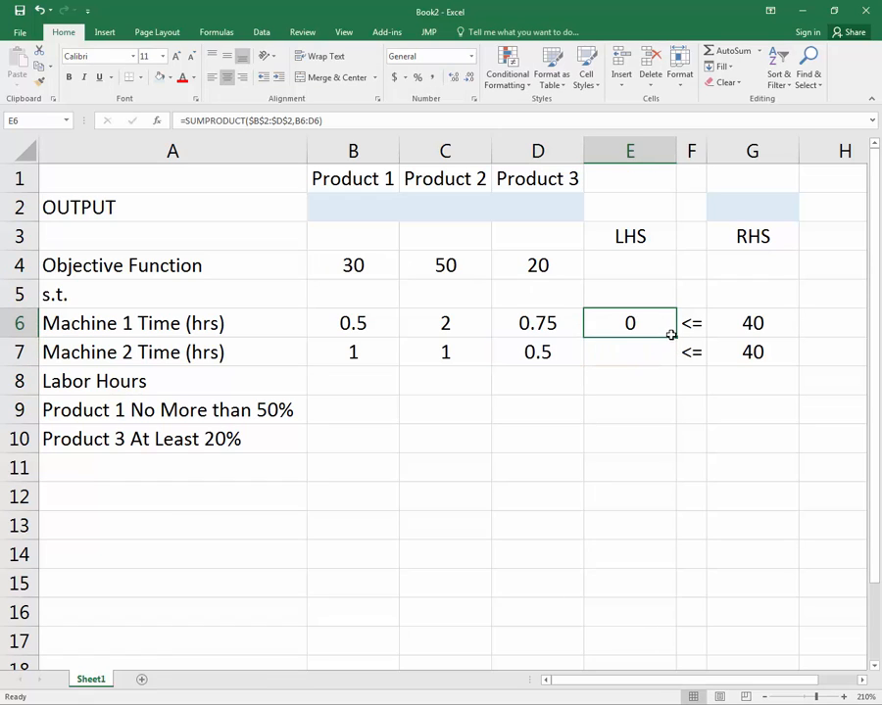
drag(676, 337, 672, 353)
double_click(641, 355)
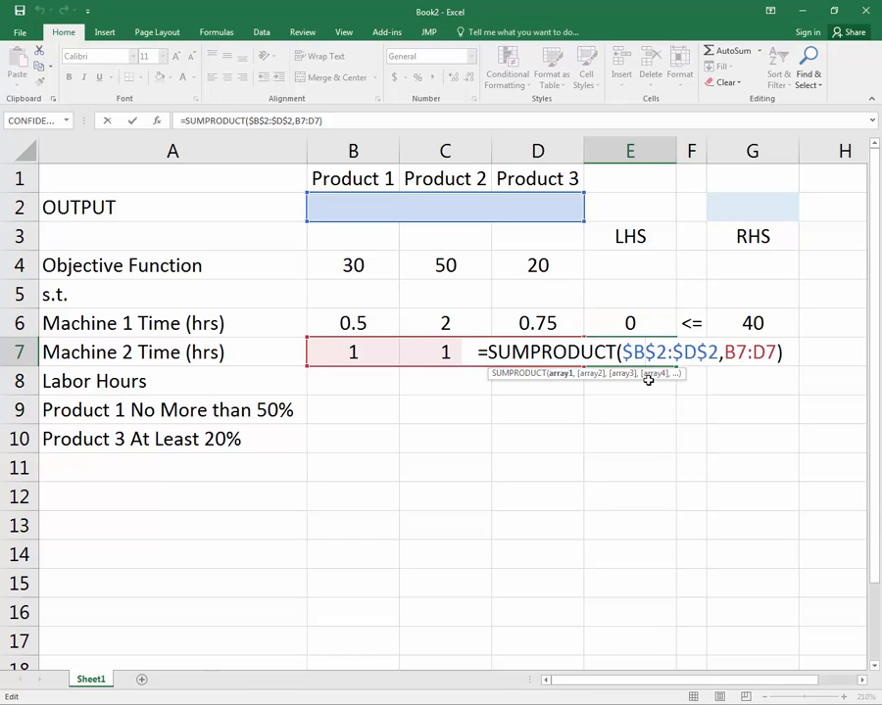
key(Escape)
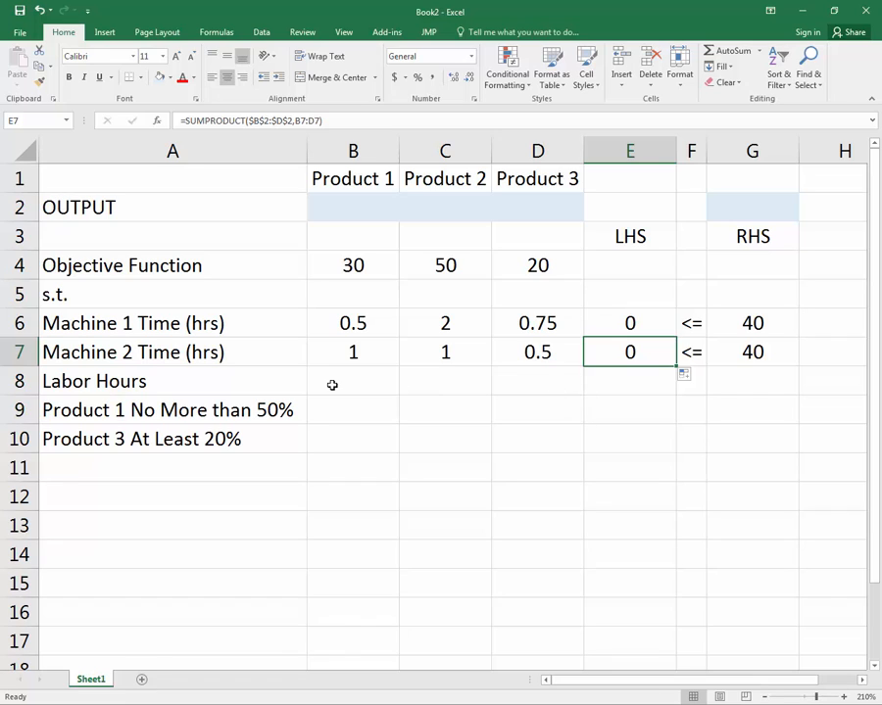
Enter =2*B6+B7 in B8 as Product 1's Labor Hours coefficient, counting two operators for machine 1 and one for machine 2
click(394, 390)
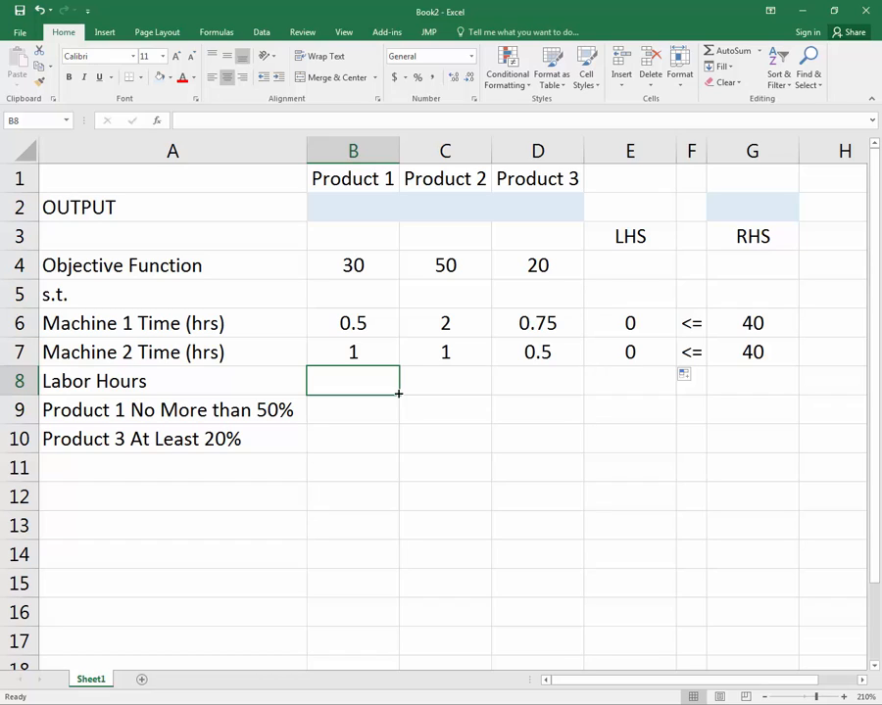
click(351, 325)
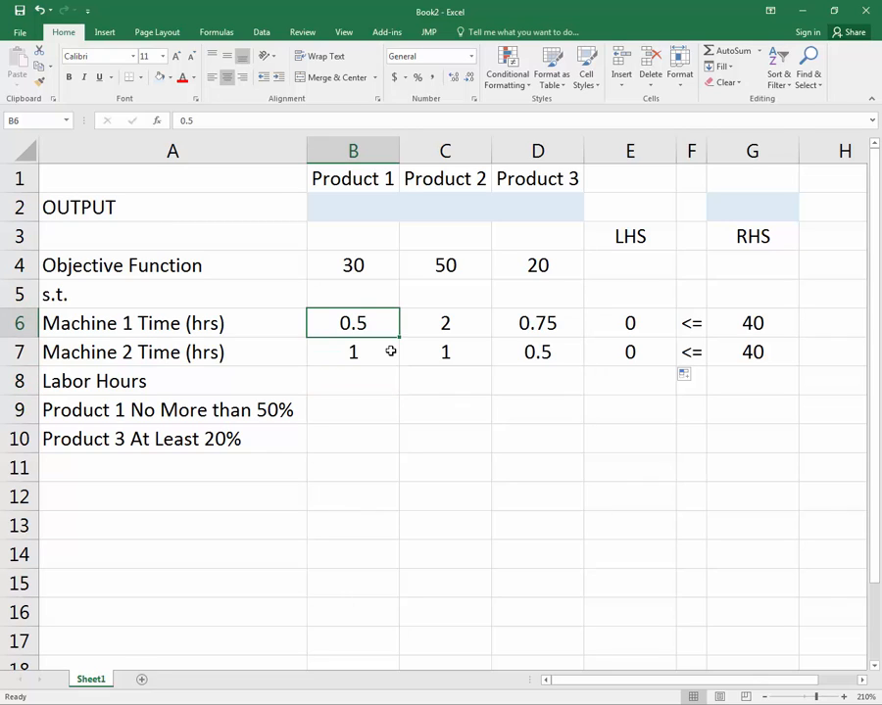
click(390, 351)
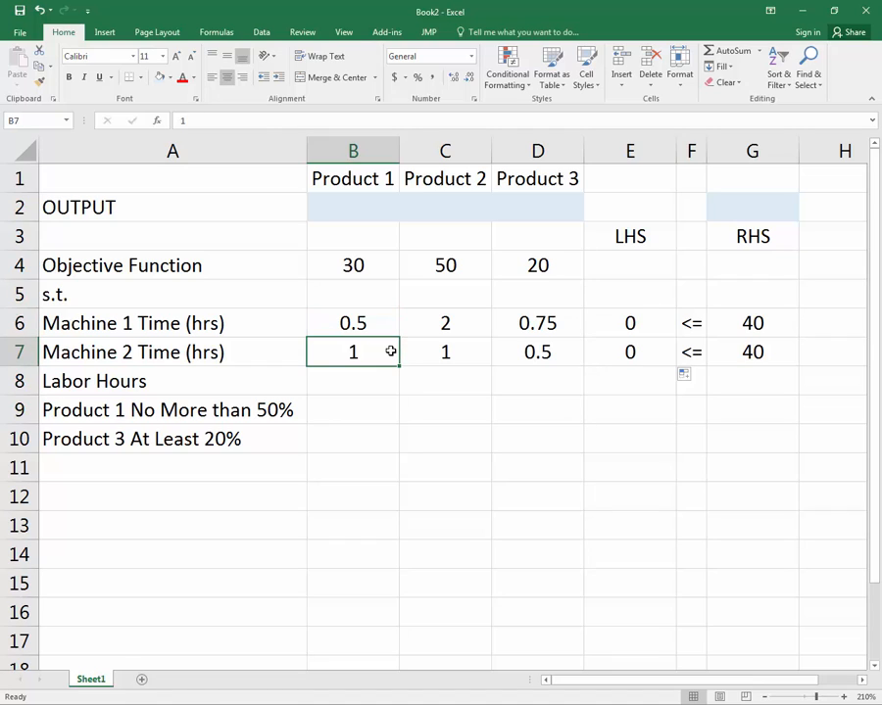
key(Return)
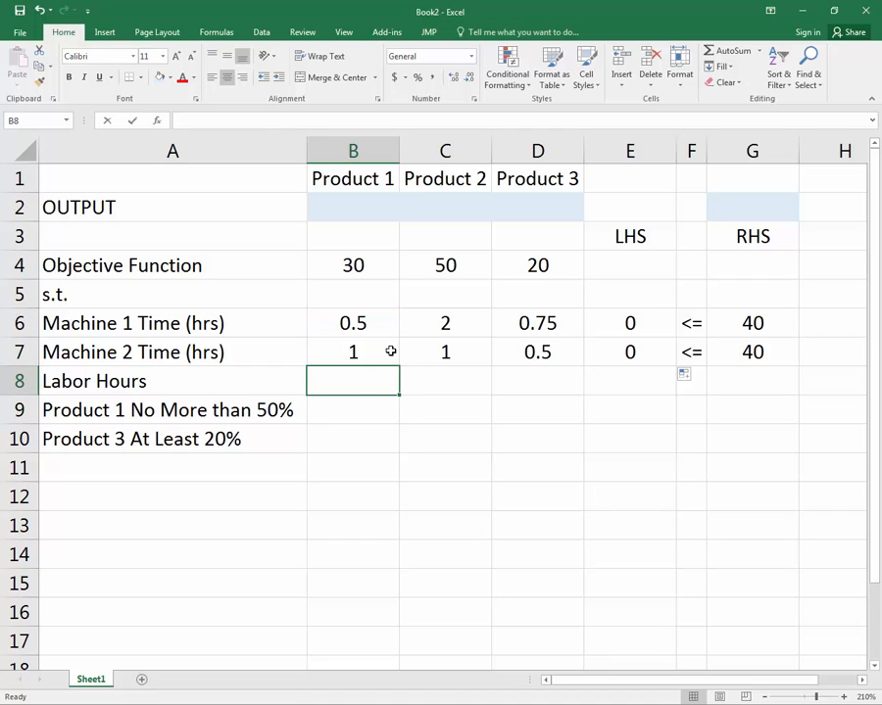
text(=2)
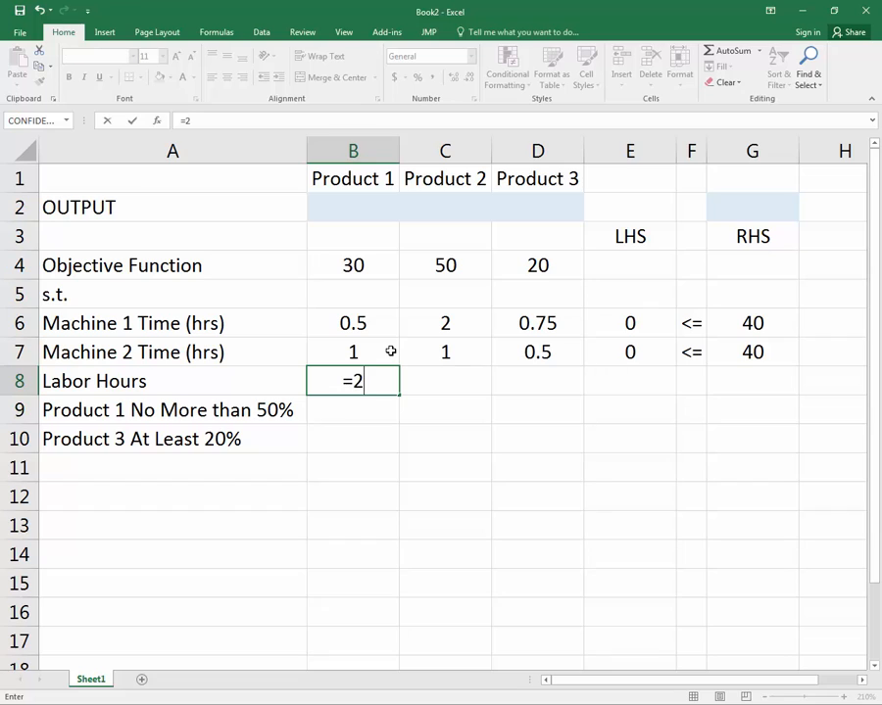
text(*)
key(Up)
key(Up)
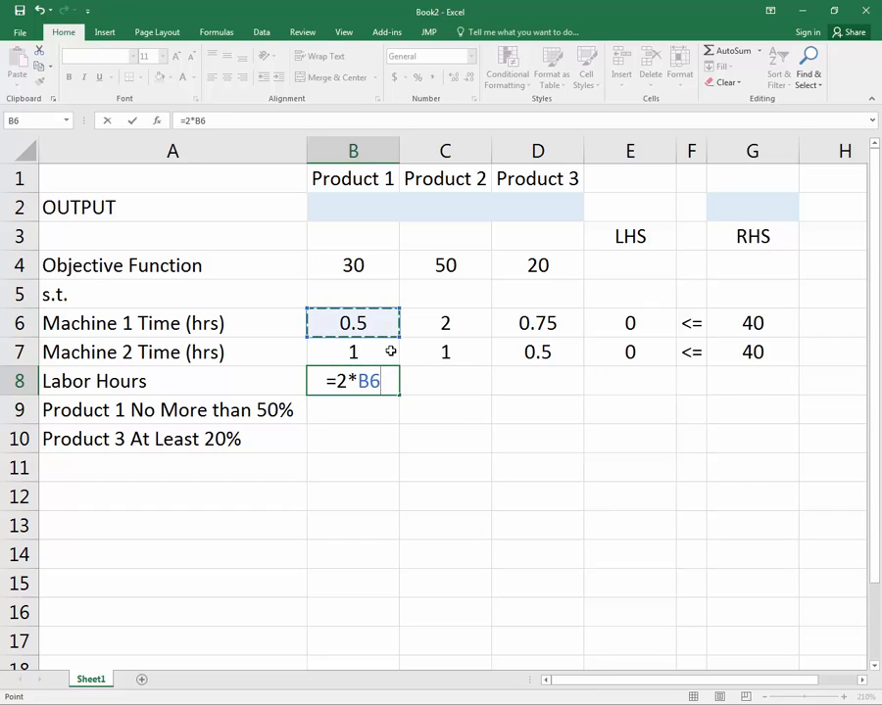
text(+)
key(Up)
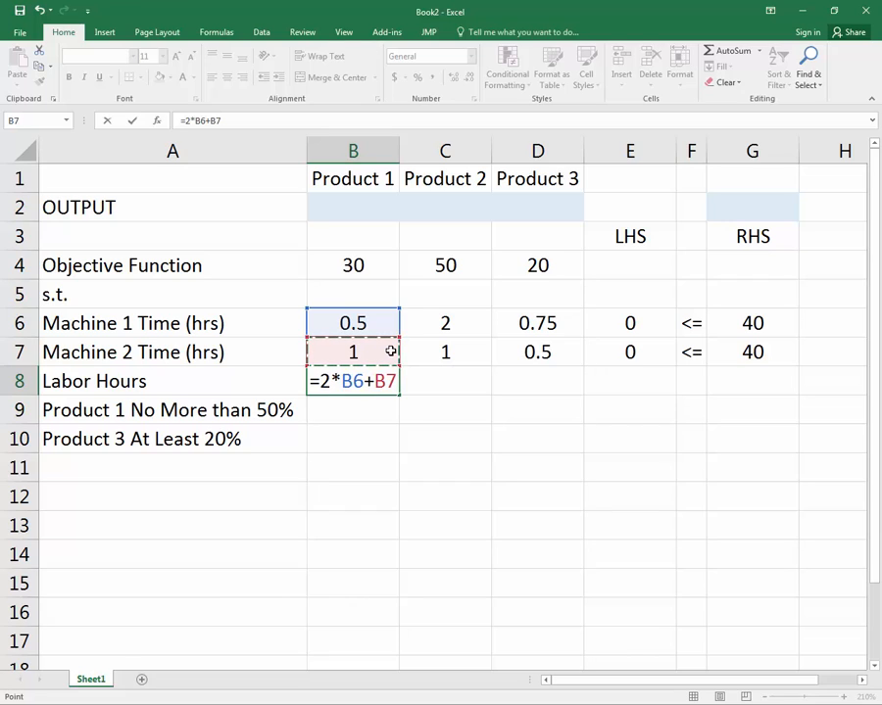
key(Tab)
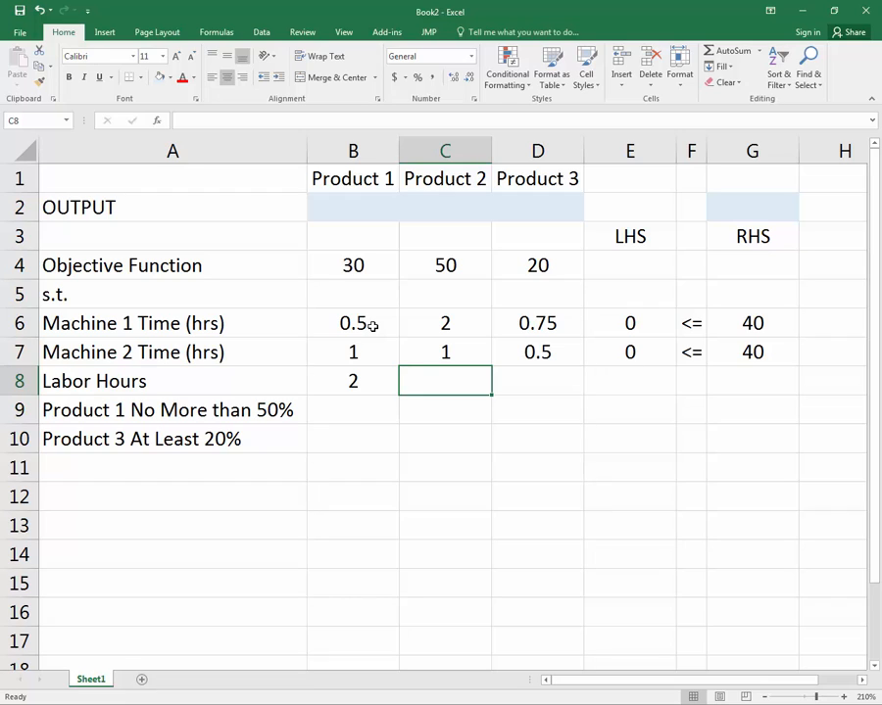
Fill the Labor Hours formula in B8 across to C8:D8 and check the references in C8
click(354, 355)
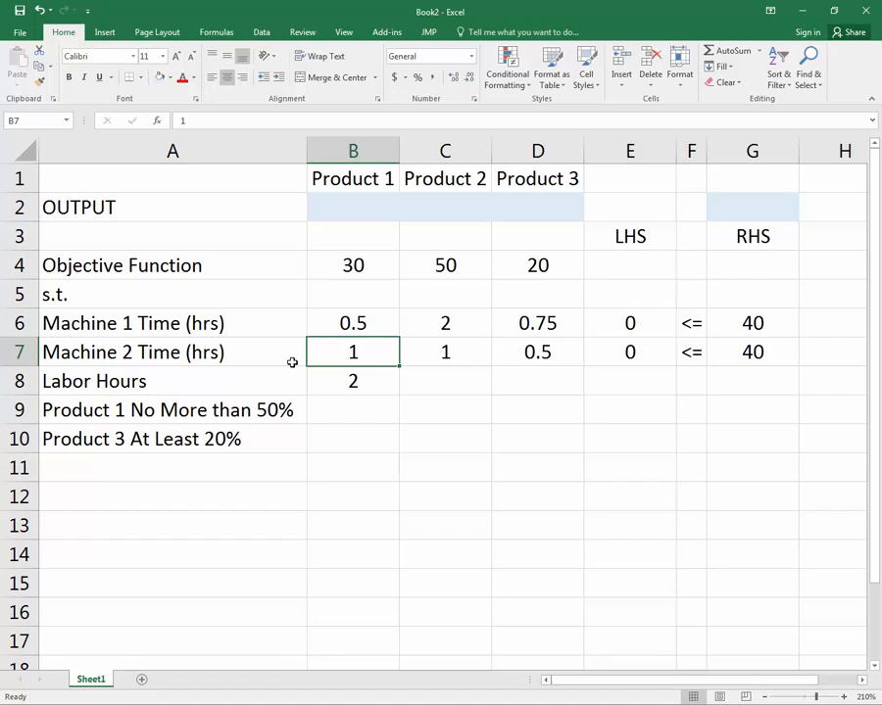
click(346, 374)
click(453, 383)
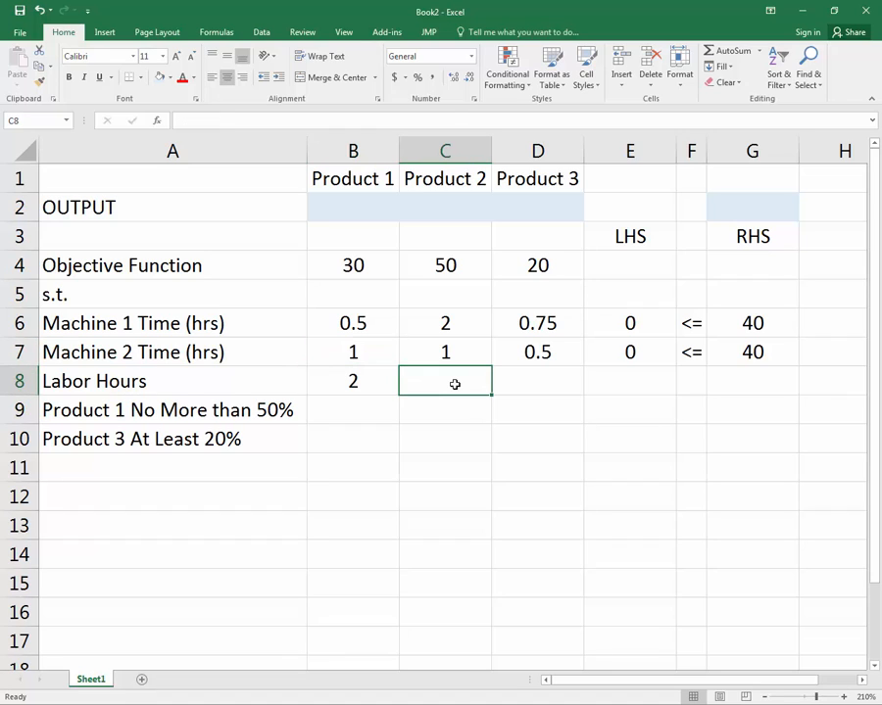
click(386, 388)
drag(399, 394, 550, 394)
click(458, 385)
double_click(459, 385)
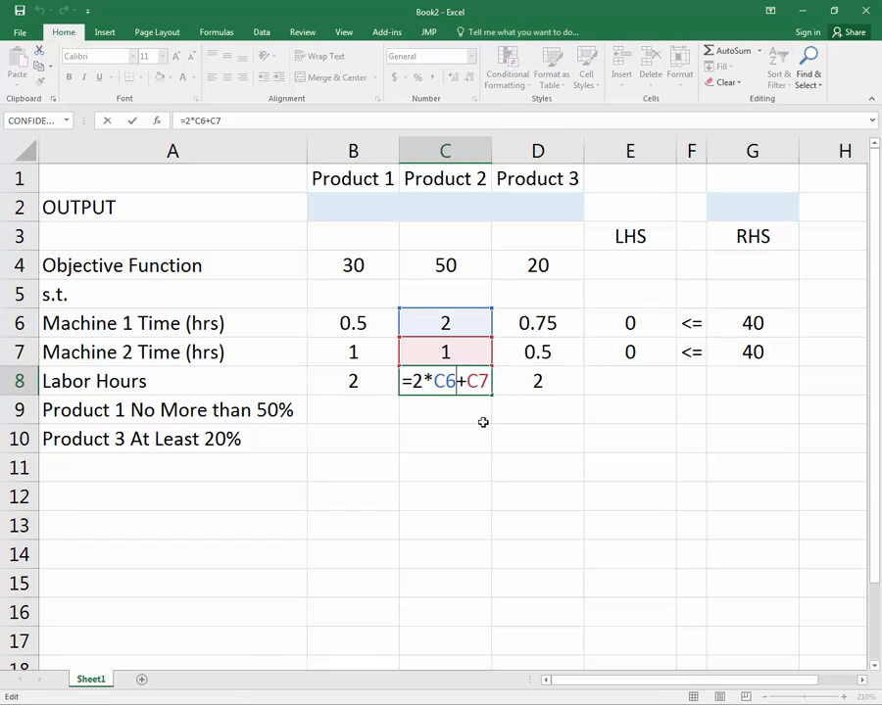
key(Tab)
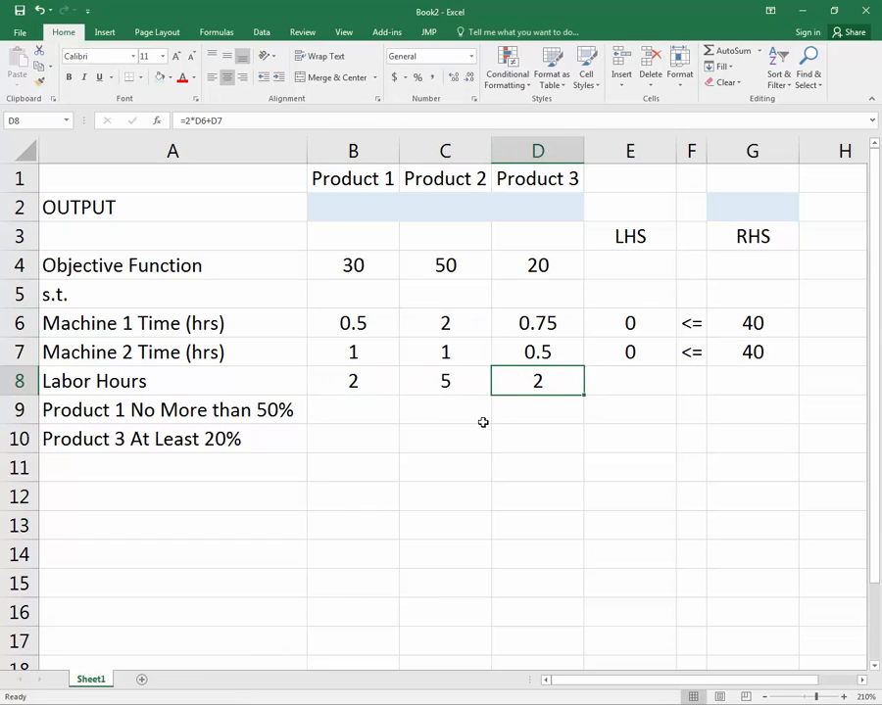
Check the Labor Hours references in C8:D8 and fill the left-hand-side formula in E7 down to the Labor Hours row
key(Left)
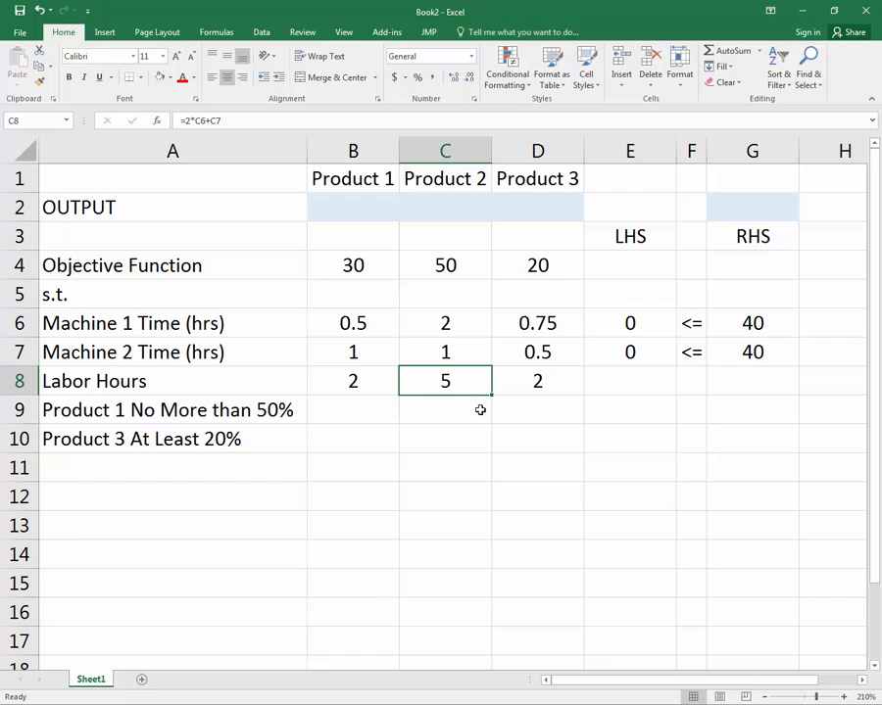
click(520, 384)
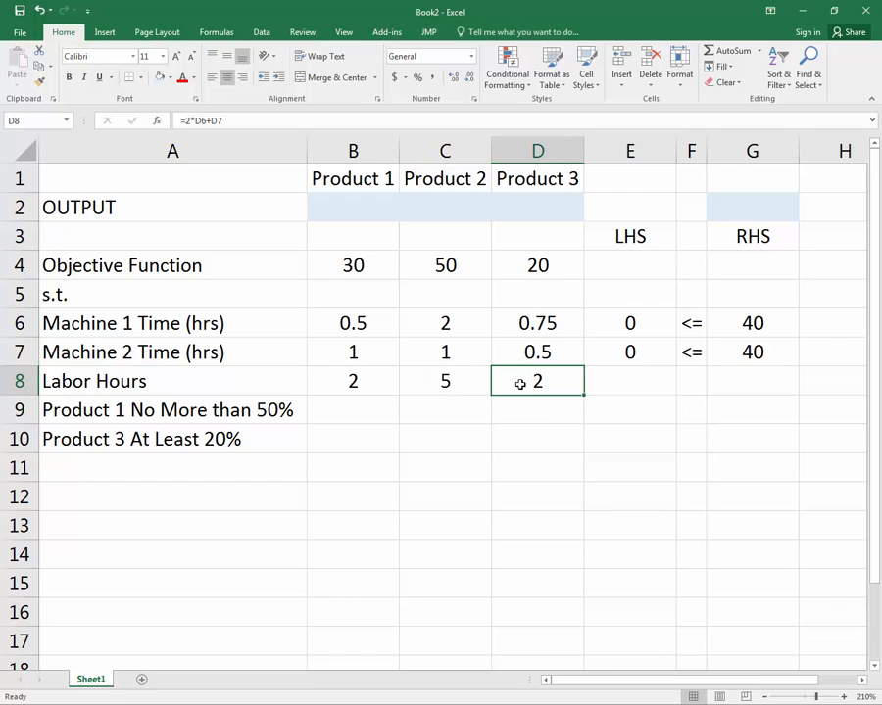
click(628, 352)
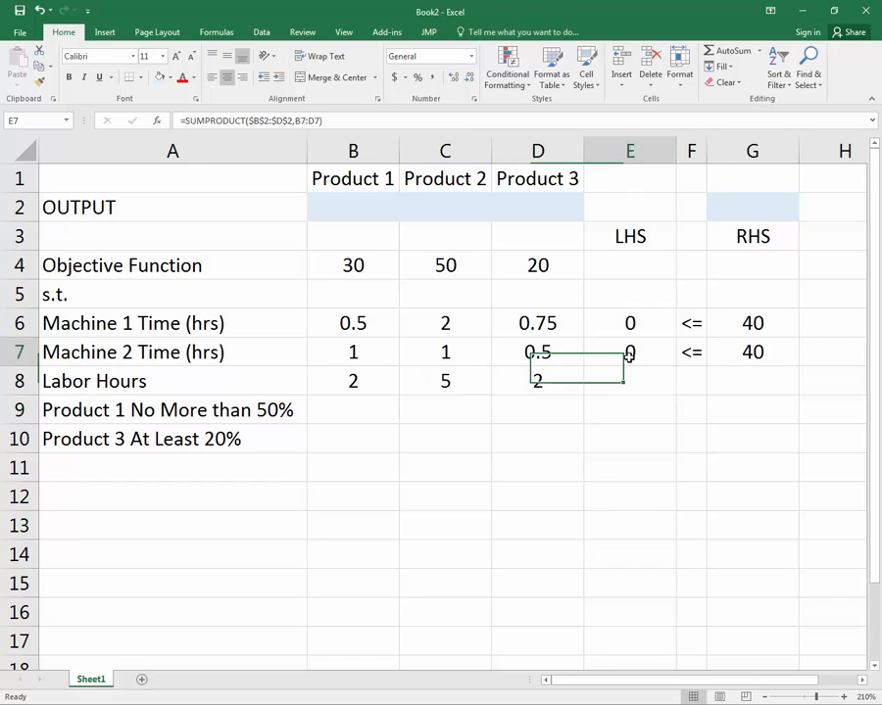
drag(675, 366, 672, 388)
Enter <= in F8 and 100 in G8 as the Labor Hours constraint's sign and right-hand side
click(696, 386)
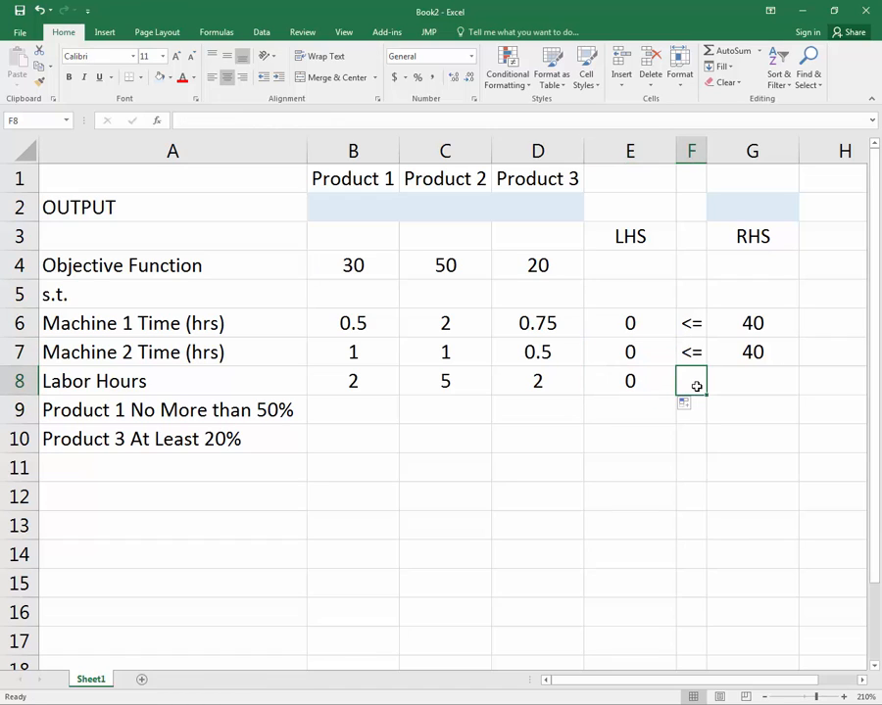
text(<=)
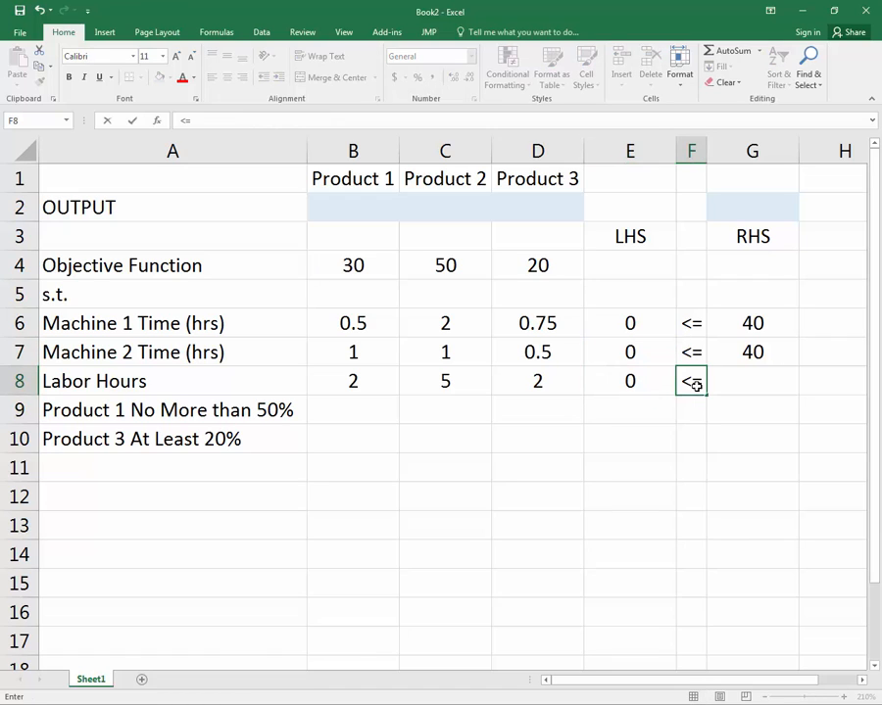
key(Tab)
text(100)
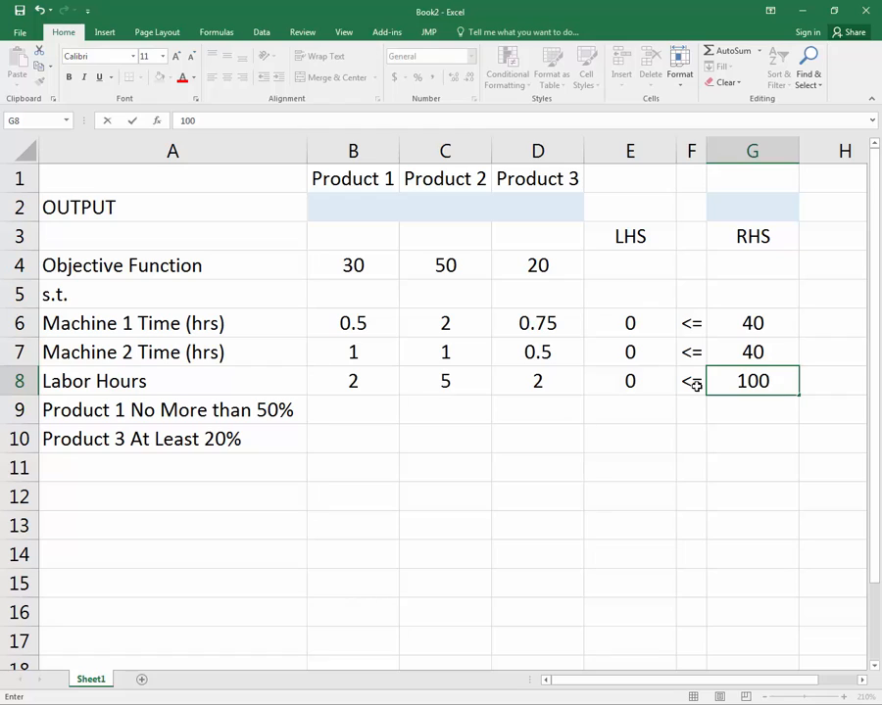
key(Return)
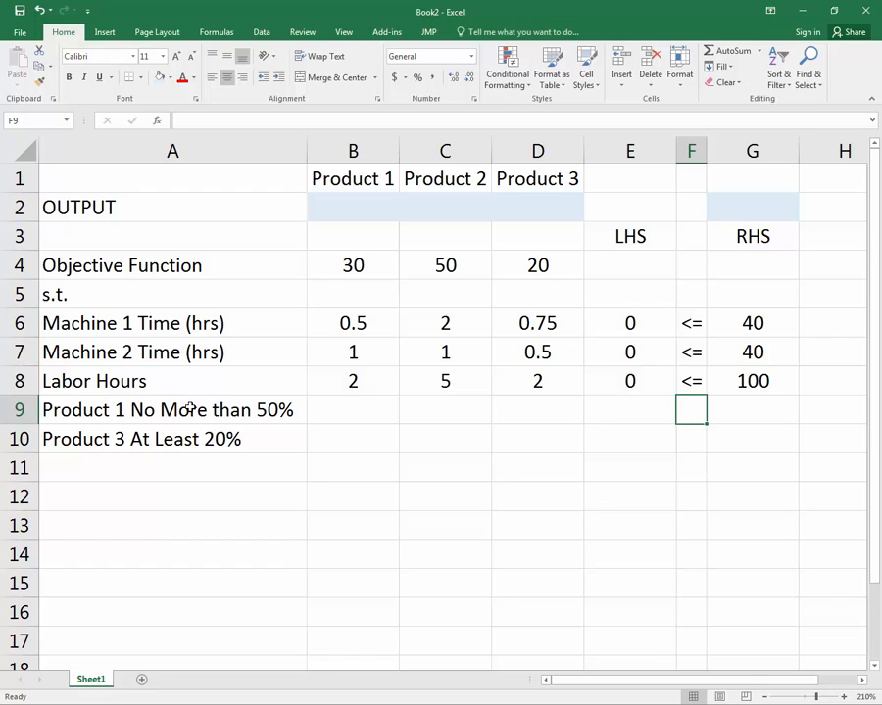
Switch to the blank Word document and set the font size to 20
key(alt+Tab)
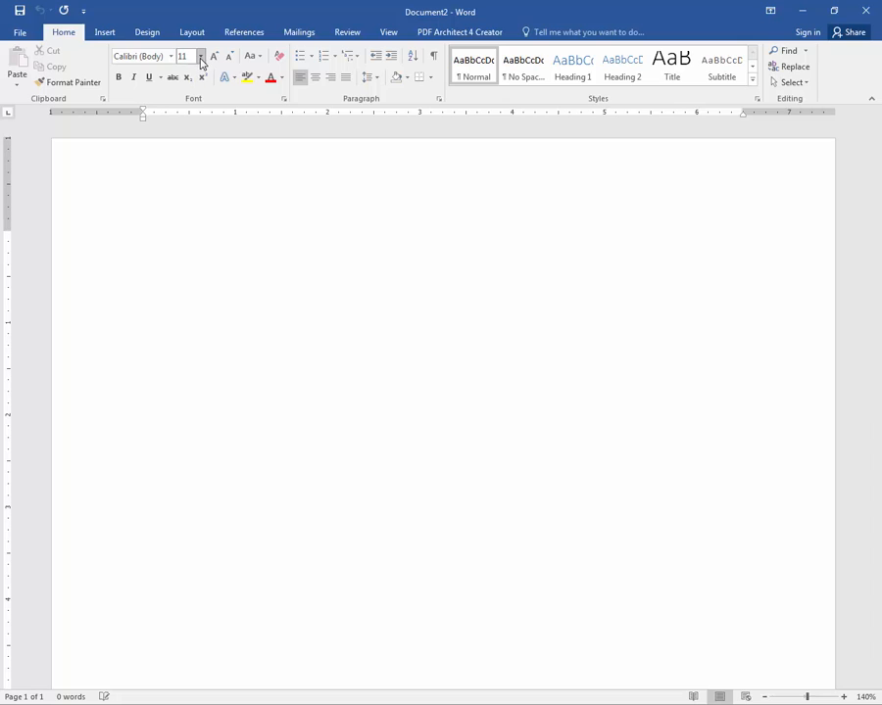
click(200, 56)
click(191, 177)
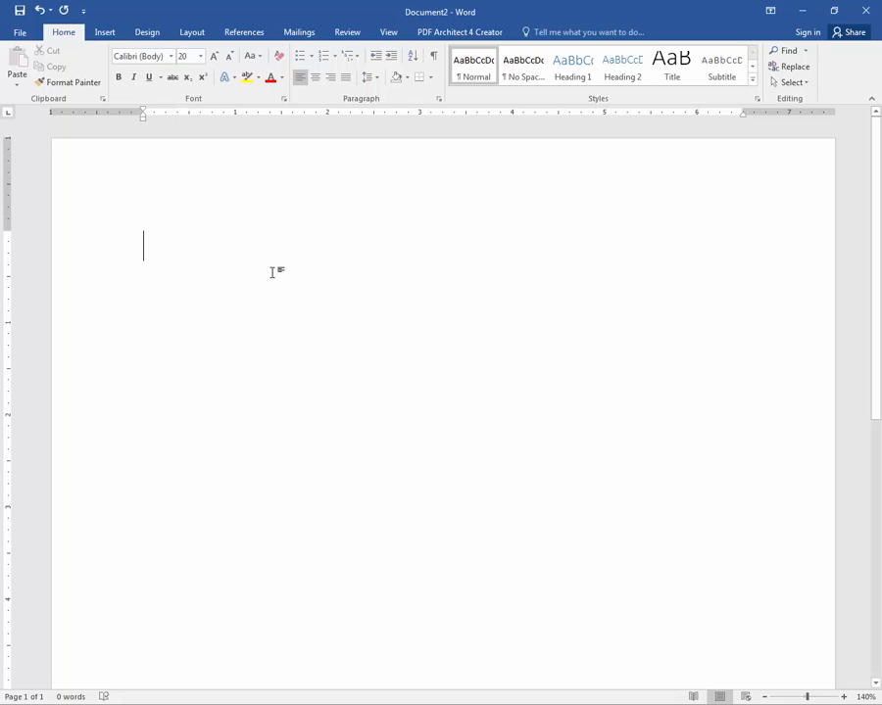
Write "Product 1 <" on the first line and underline the < sign so it reads as less than or equal to
text(Procut)
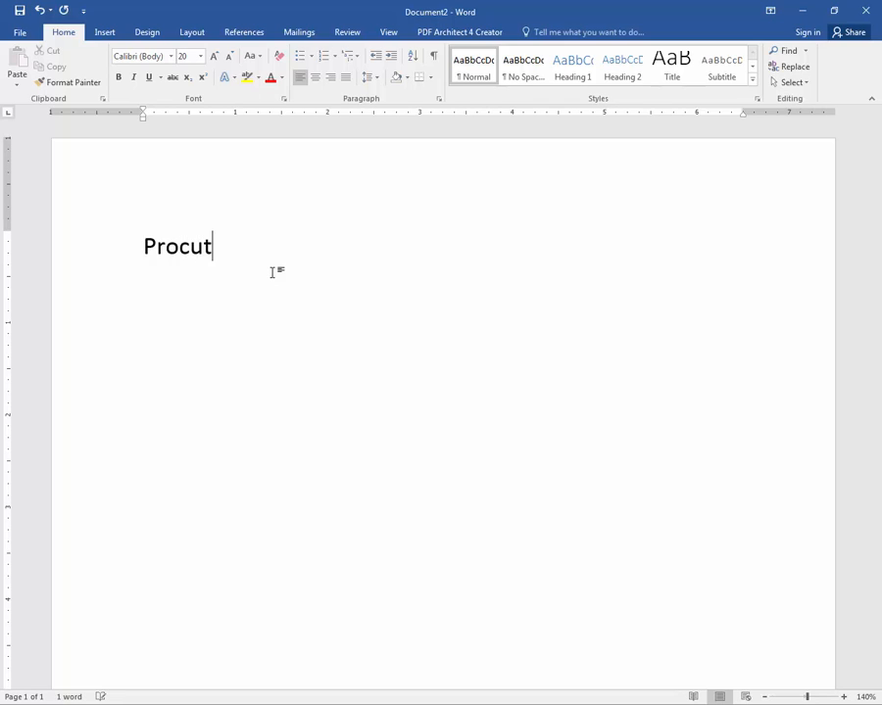
key(BackSpace)
key(BackSpace)
key(BackSpace)
text(c)
key(BackSpace)
text(duct)
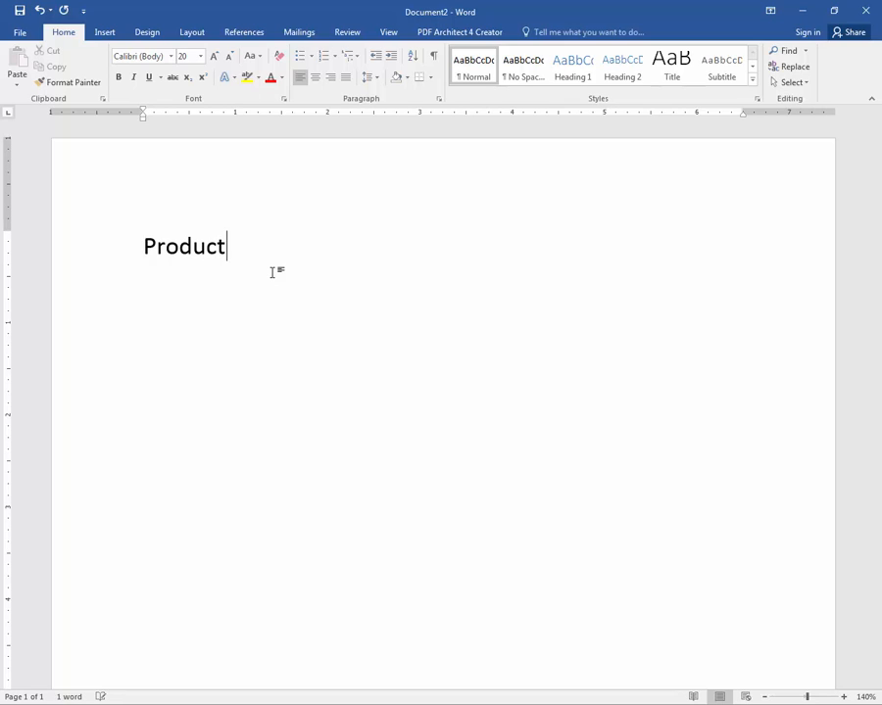
text( 1 <)
key(shift+Left)
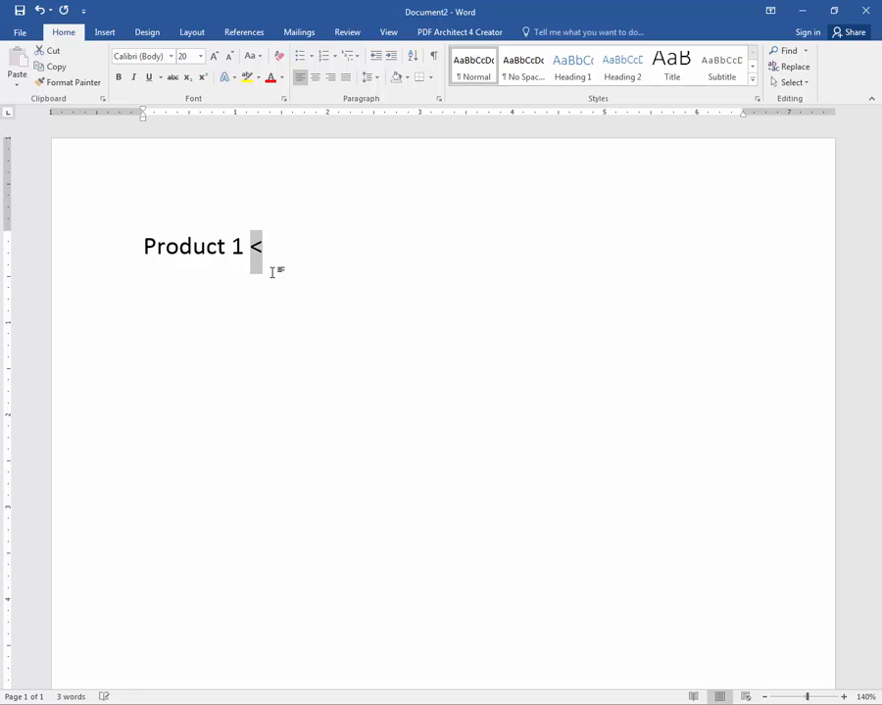
key(ctrl+u)
key(Right)
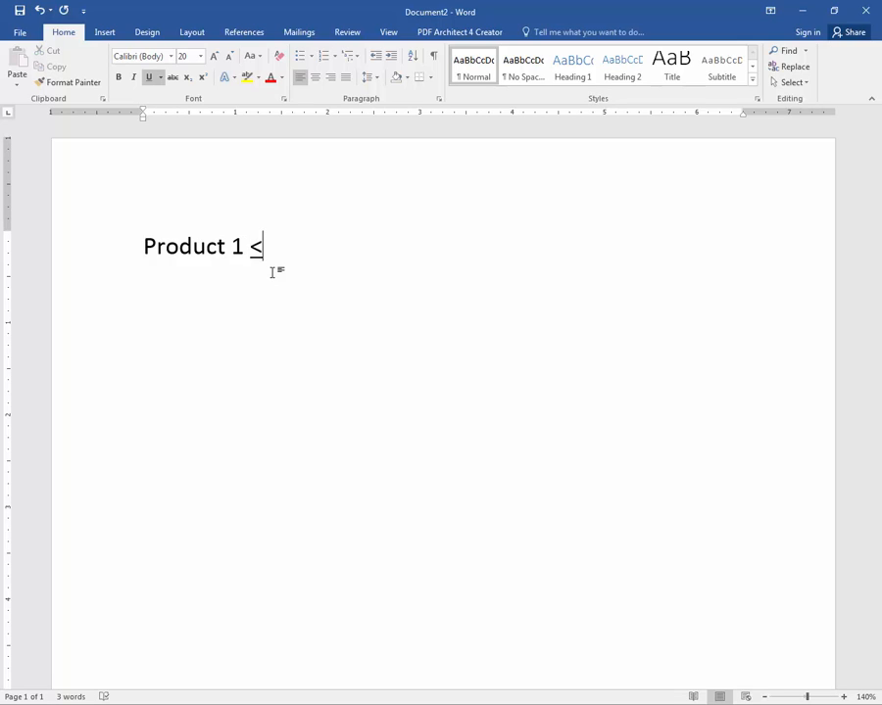
key(ctrl+u)
Complete the first line of the constraint with "50% of all products produced"
text(50)
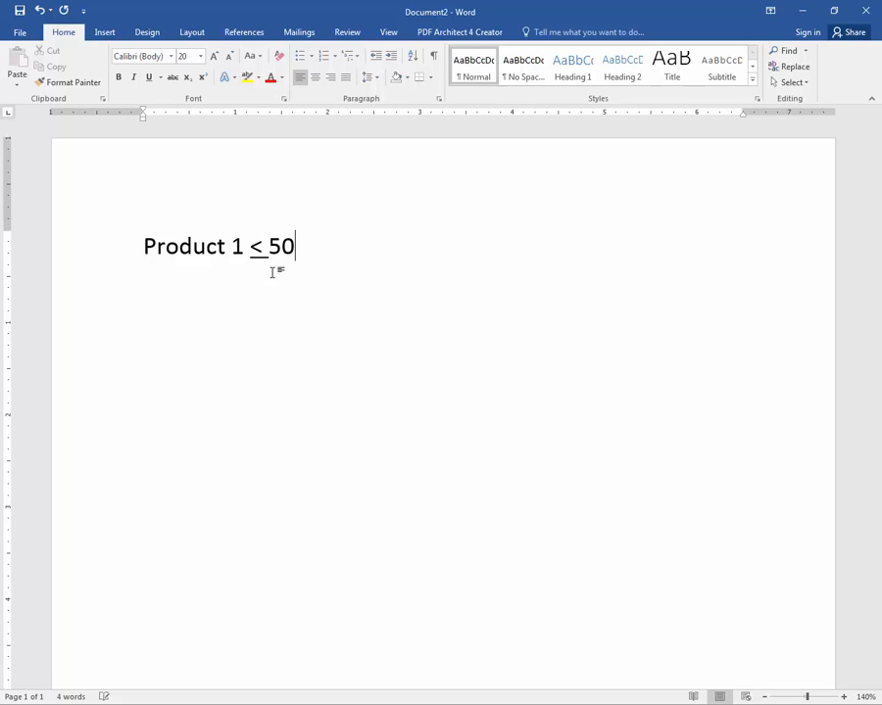
text(% of all oth)
key(BackSpace)
key(BackSpace)
key(BackSpace)
text(products )
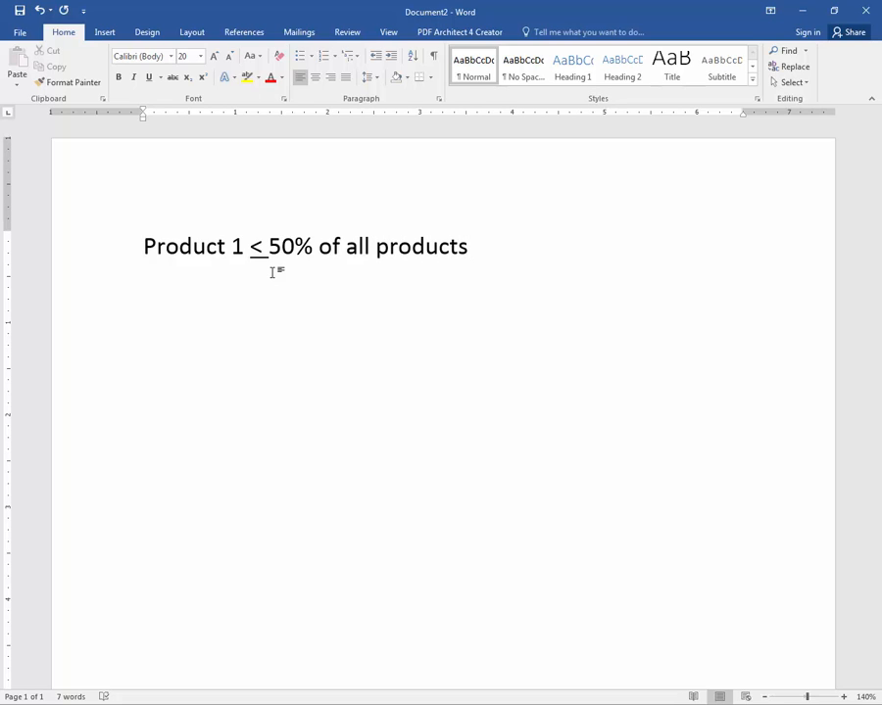
text(produced)
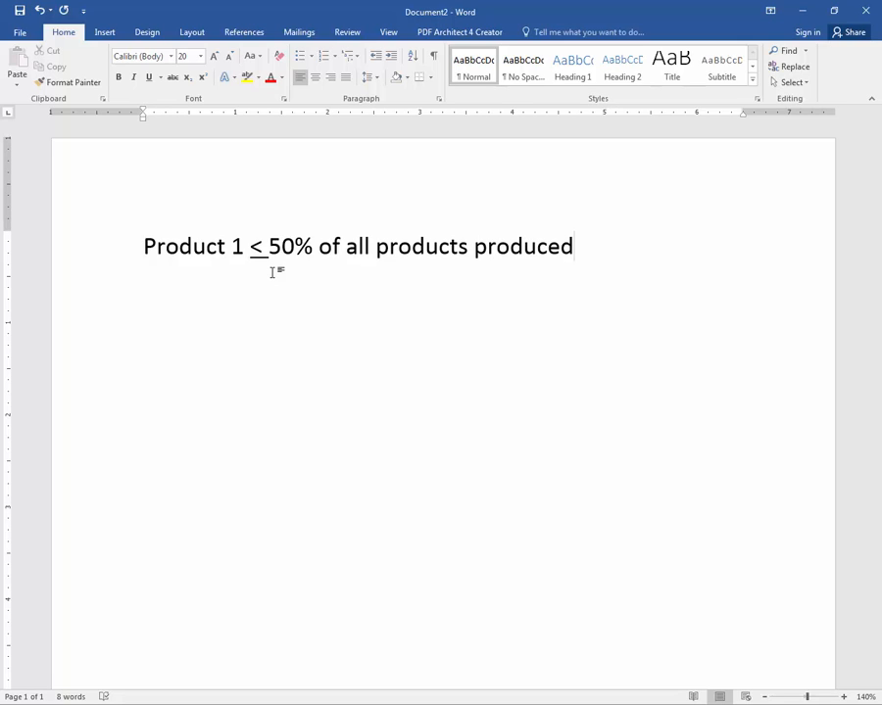
Start a second version of the constraint below with "Product 1 < 0.5(" and underline its < sign
key(Return)
key(Return)
text(Product 1 < )
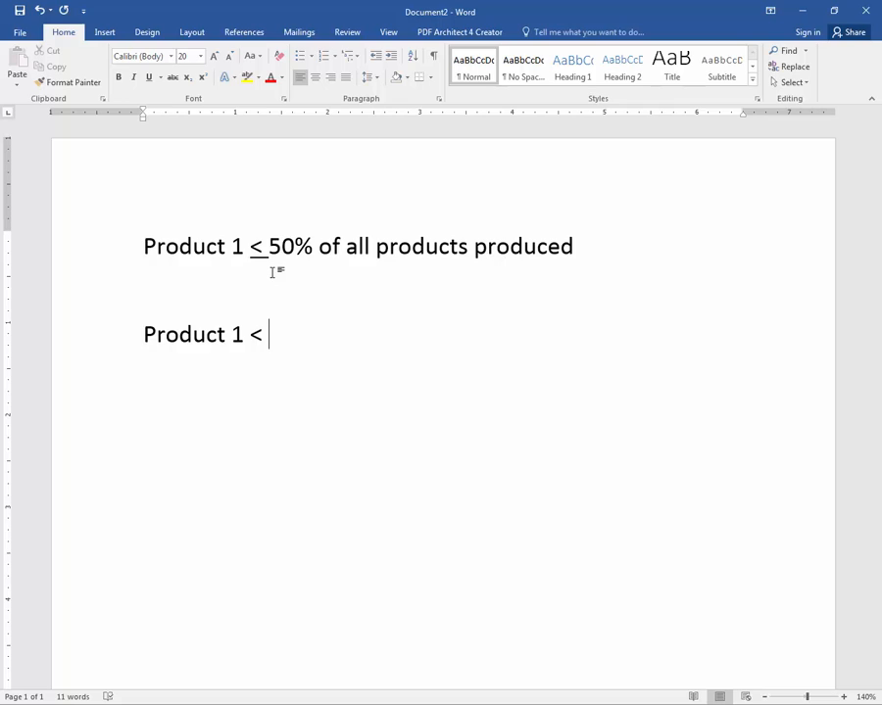
text(0.5()
click(271, 338)
key(shift+Left)
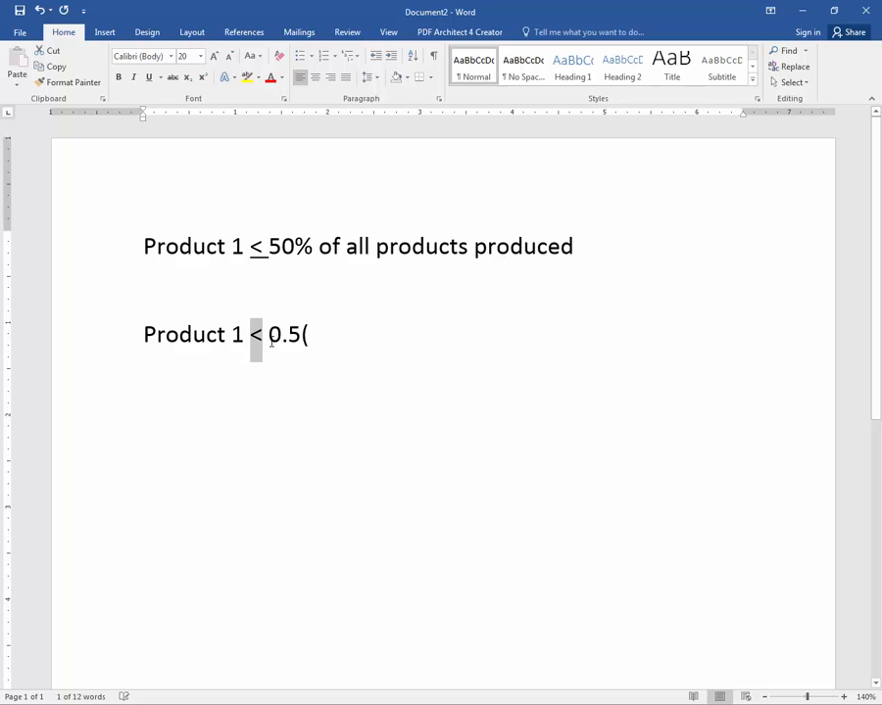
key(ctrl+u)
click(338, 335)
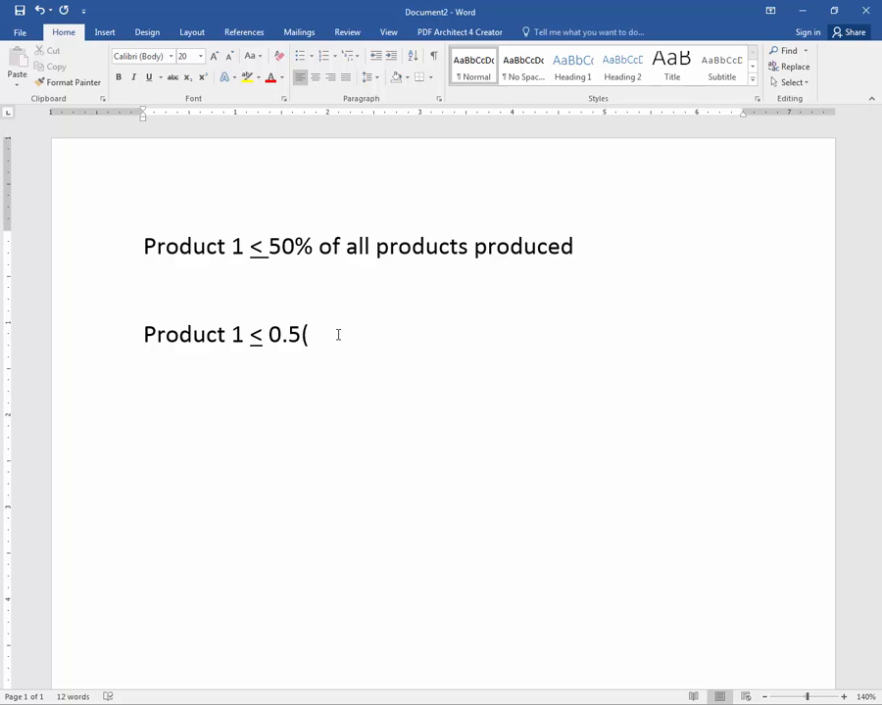
Complete the second line's parentheses with "Product 1 + Product 2 + Product 3)"
text(Product 1 + Proedu)
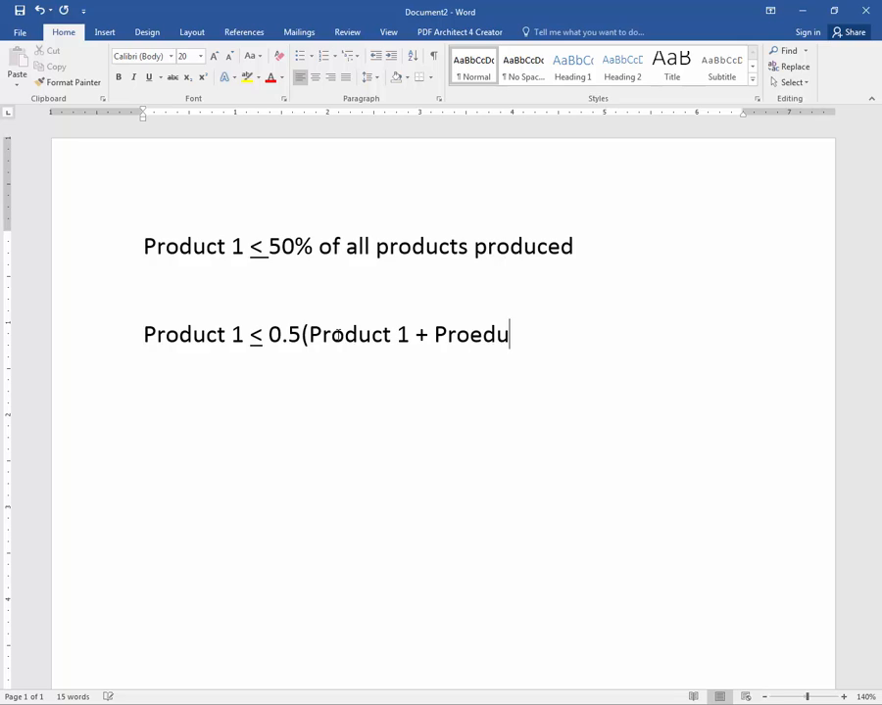
key(BackSpace)
key(BackSpace)
key(BackSpace)
text(duct 2 + Product )
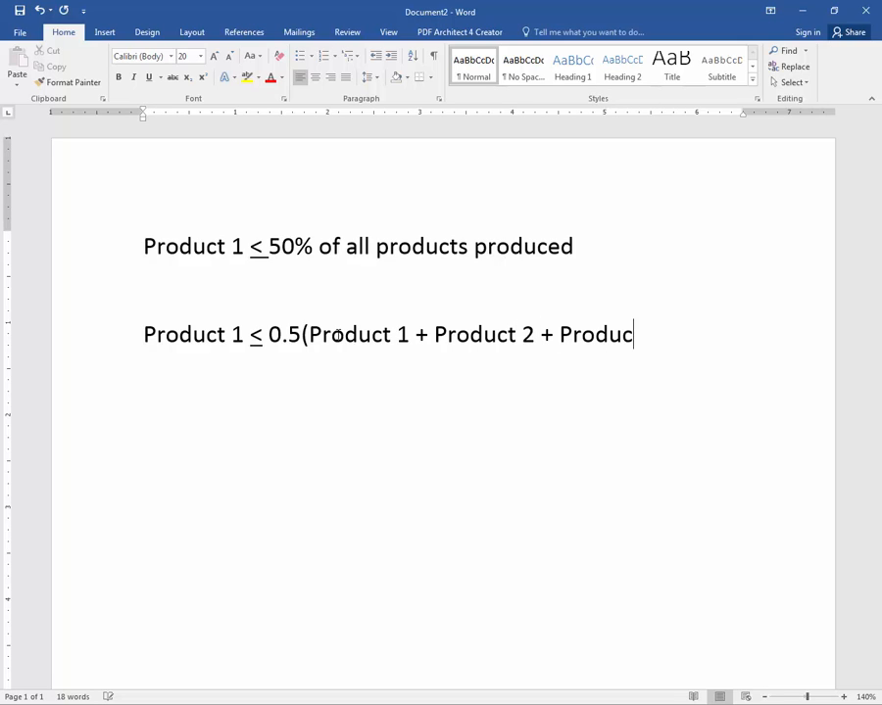
text(3))
Start the expanded constraint on a new line with "Product 1 < 0.5Product 1 + 0.5Product 2"
key(Return)
text(Product 1 )
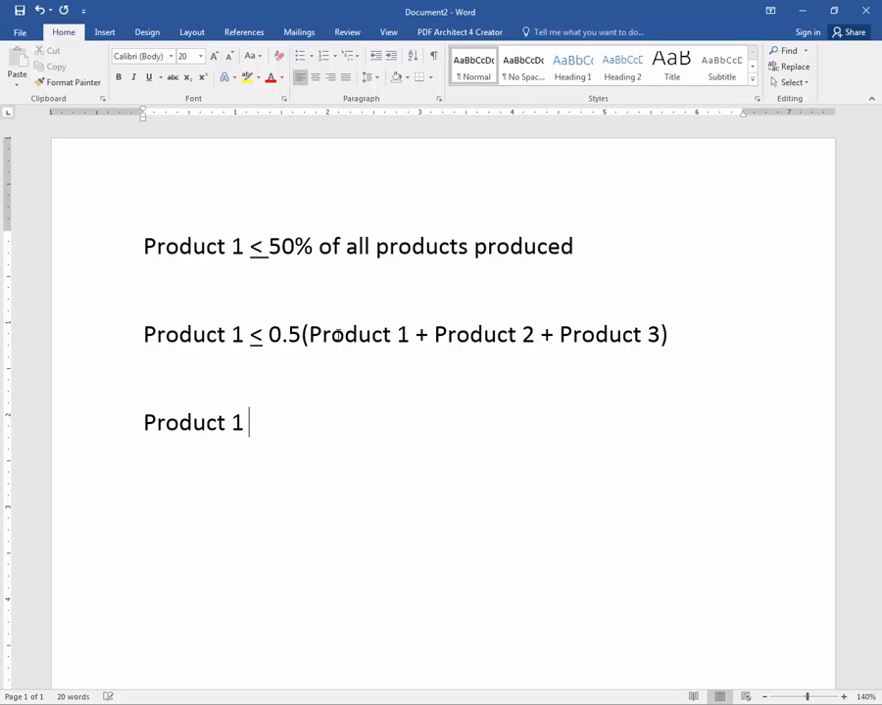
text(< 0.5)
key(BackSpace)
text(Product )
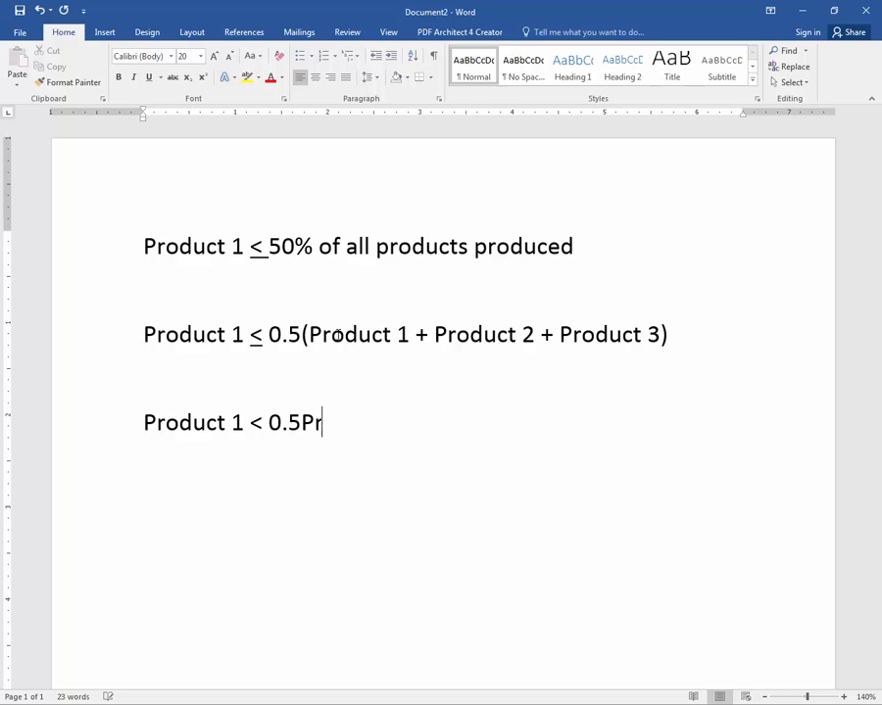
text(1 + ))
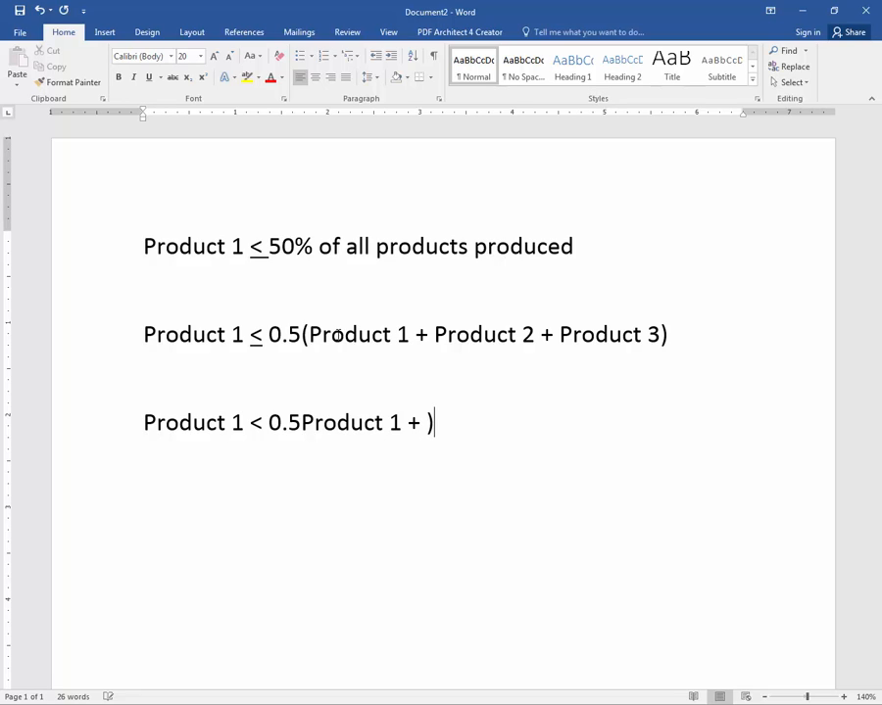
key(BackSpace)
text(0.5Product 2 )
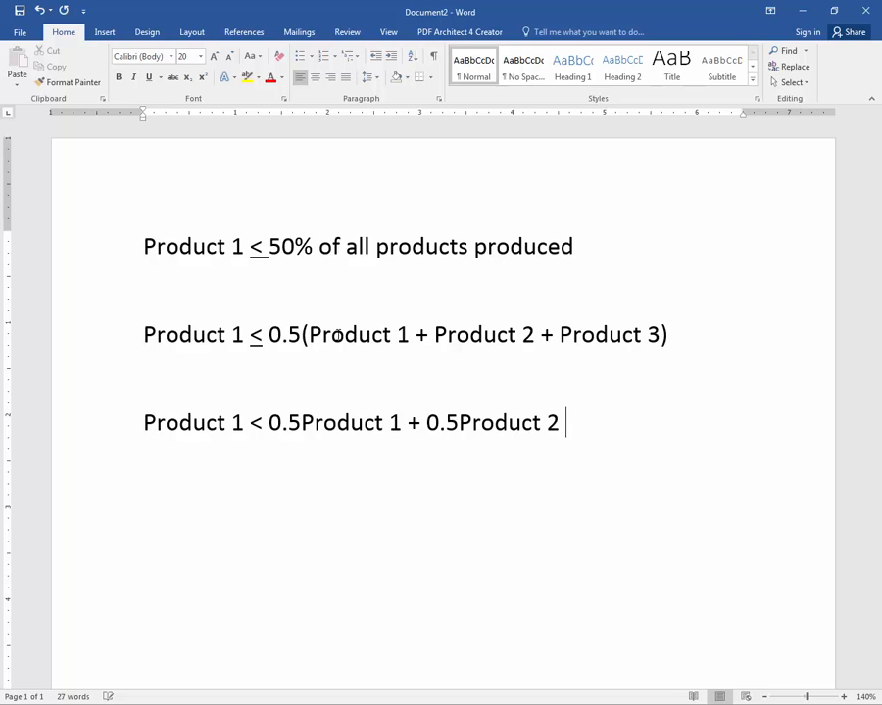
Finish the expanded constraint with "+ 0.5Product 3" and begin a new paragraph below it
text(+ 0.5pro)
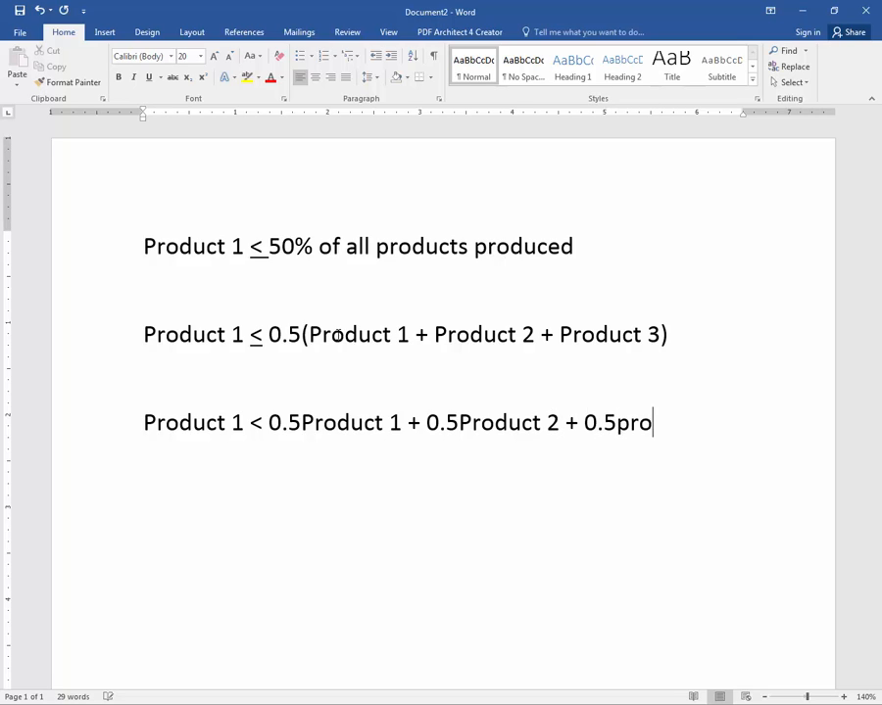
key(BackSpace)
key(BackSpace)
key(BackSpace)
text(Product )
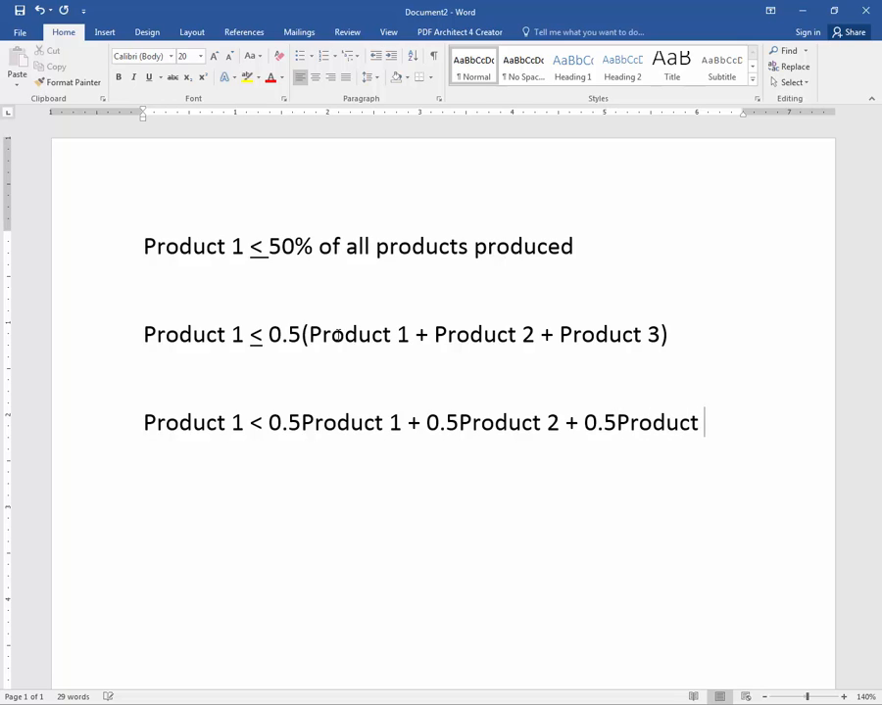
text(3)
key(Return)
Underline the < sign in the expanded constraint and return to the empty line below
click(264, 424)
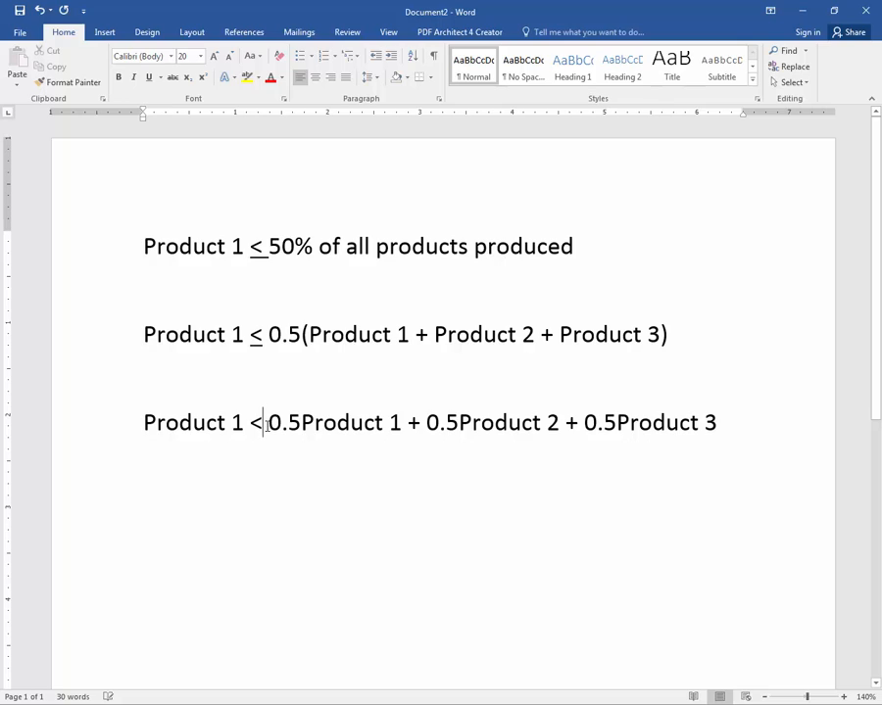
key(shift+Left)
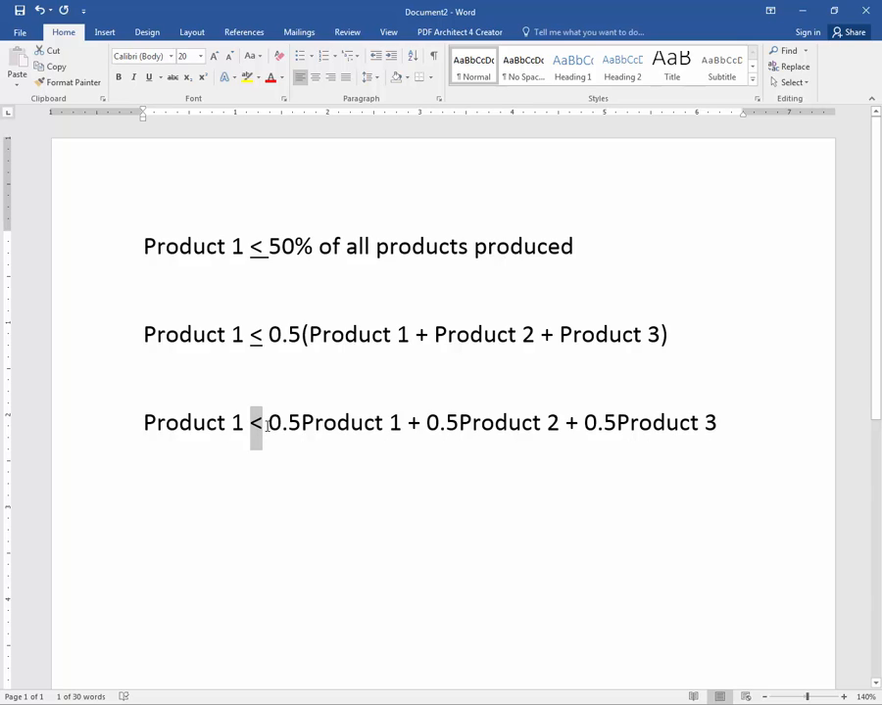
key(ctrl+u)
click(192, 529)
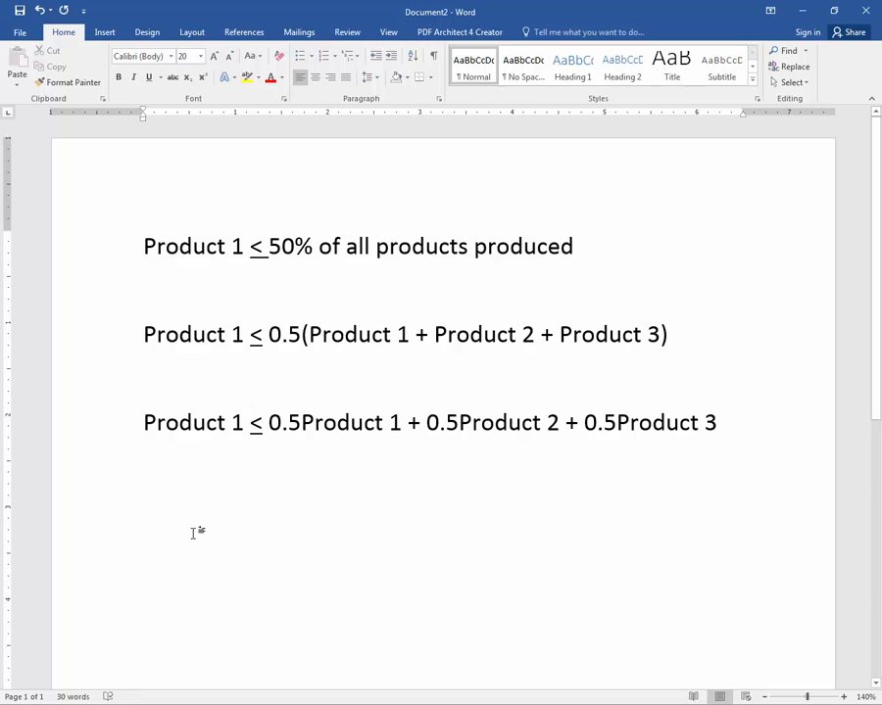
text(Product)
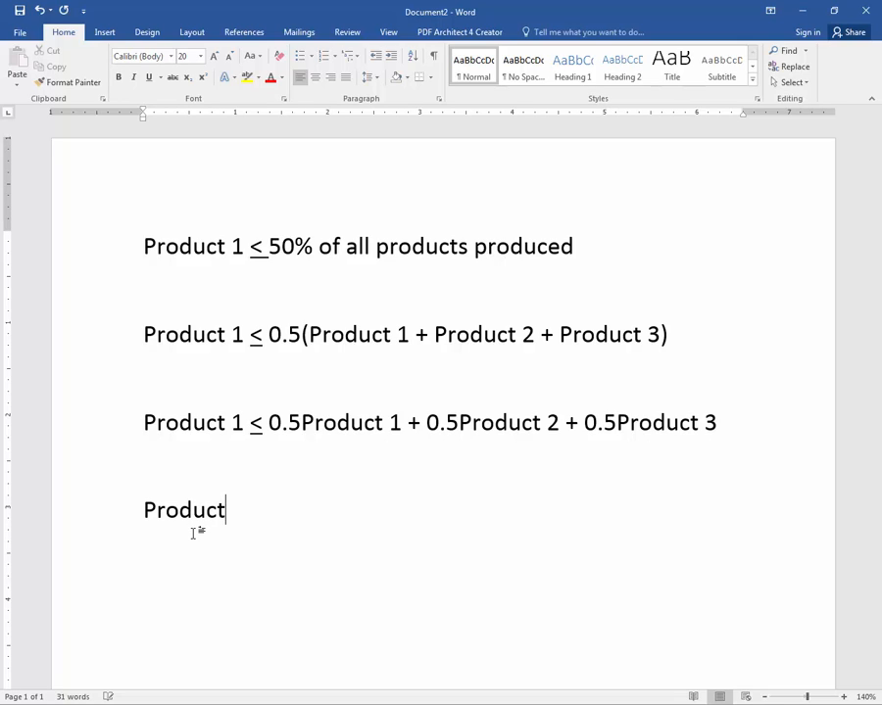
key(BackSpace)
key(BackSpace)
key(BackSpace)
key(BackSpace)
key(BackSpace)
key(BackSpace)
key(BackSpace)
key(BackSpace)
Write the rearranged constraint "0.5Product 1 – 0.5Product 2 – 0.5Product 3 < 0" on the fourth line, replacing the word already started there
text(0.)
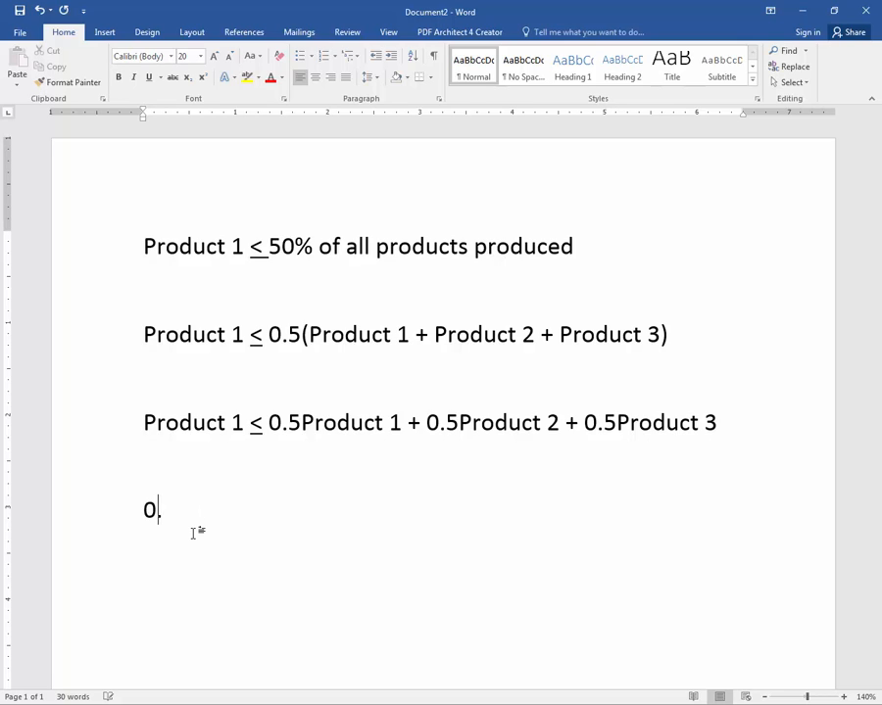
text(5)
key(BackSpace)
text(Product 1 )
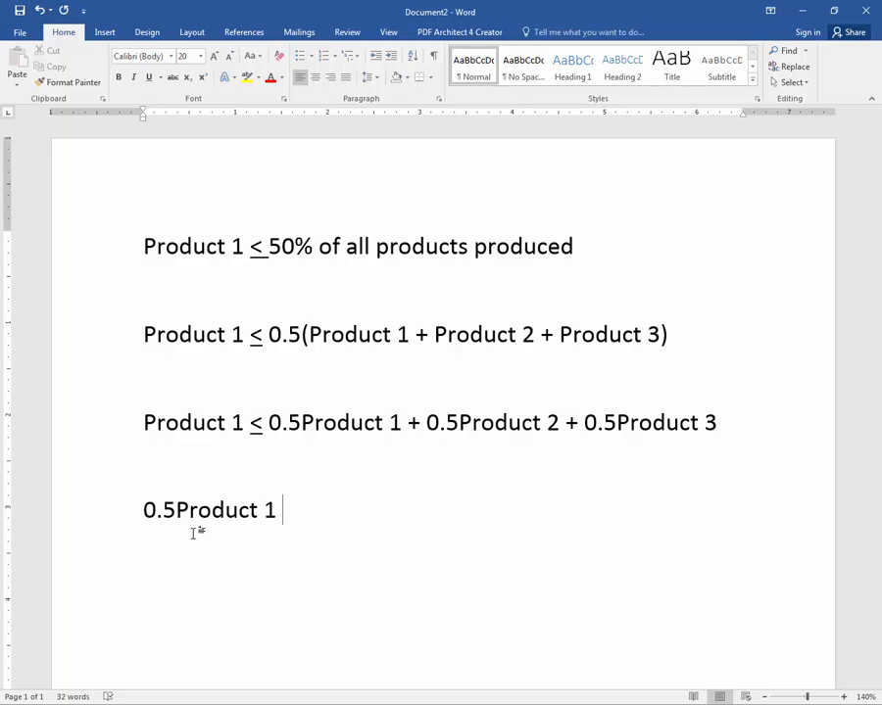
text(- )
text(0.t)
key(BackSpace)
text(5Product )
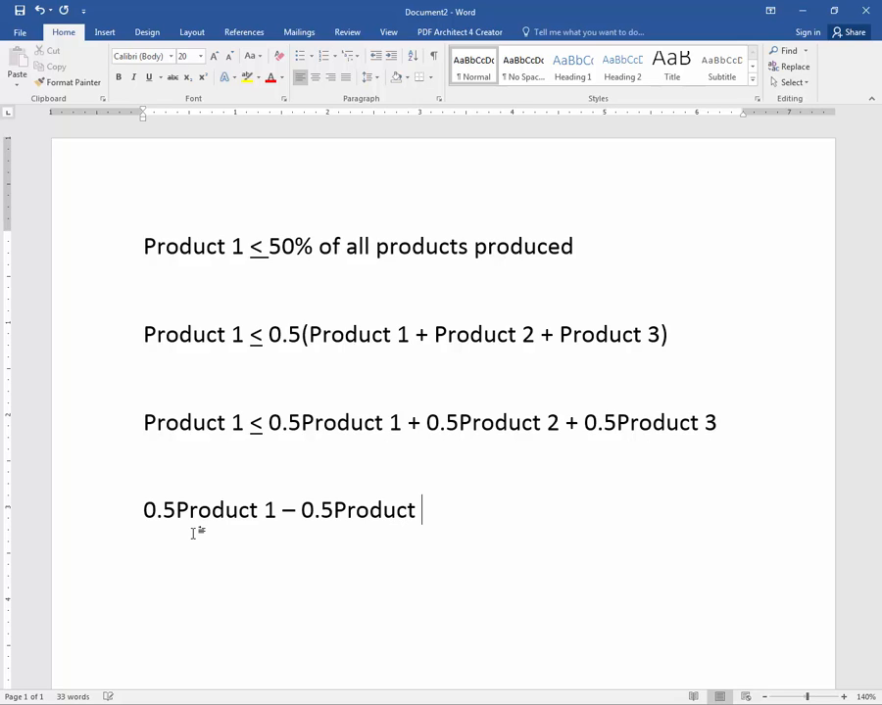
text(2 - )
text(0.5P)
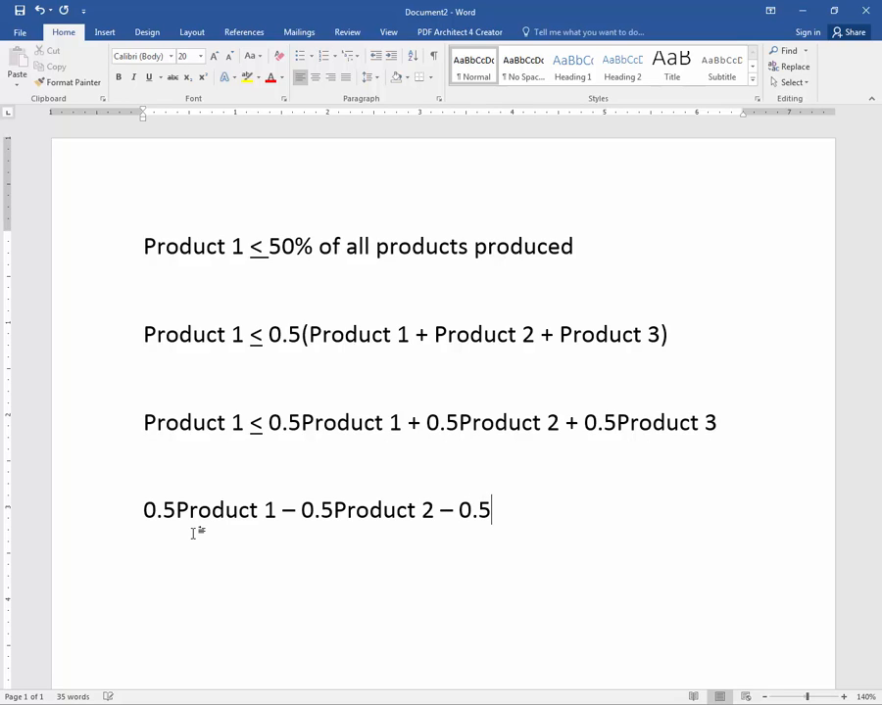
text(roduct)
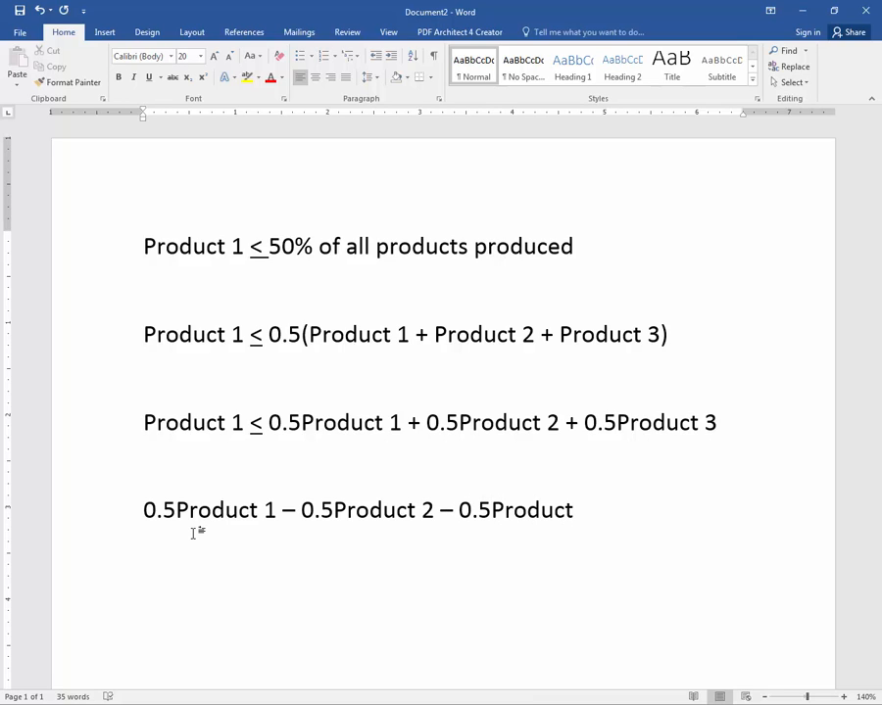
text( 3 < 0)
Underline the < sign in the rearranged constraint on the fourth line
key(Left)
key(Left)
key(shift+Left)
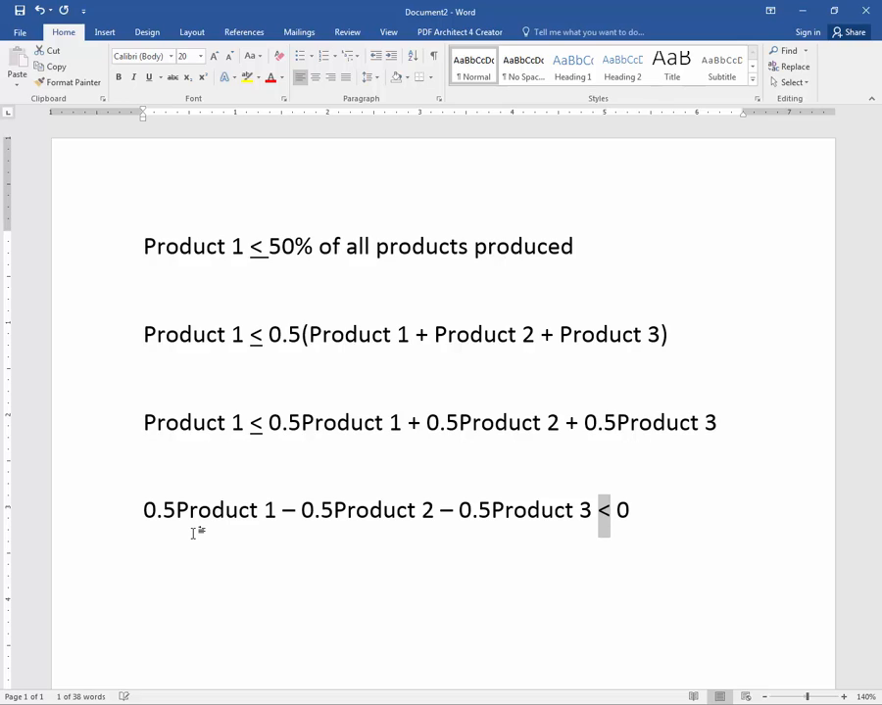
key(ctrl+u)
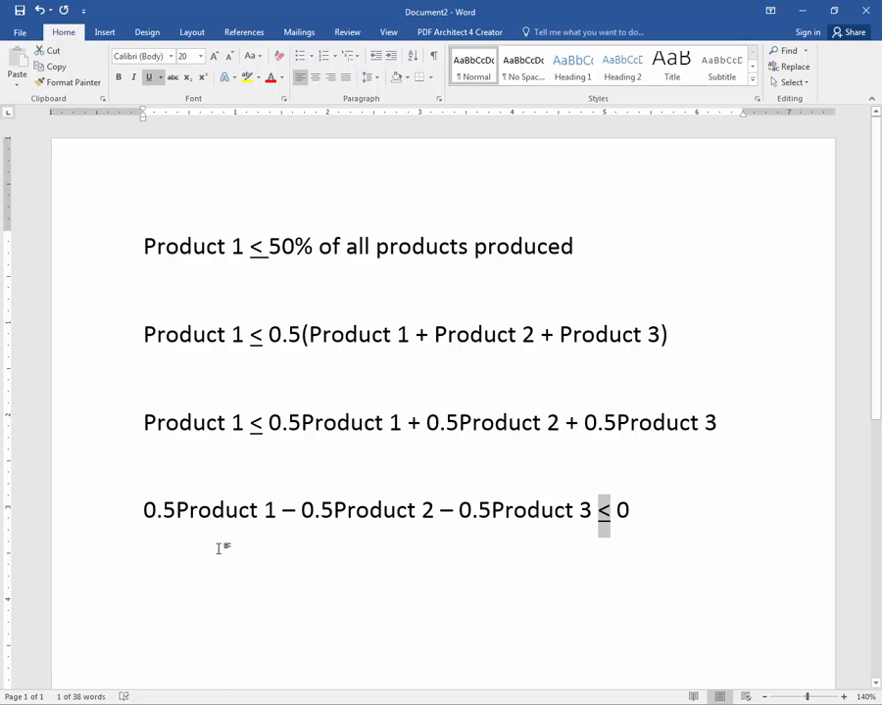
click(177, 511)
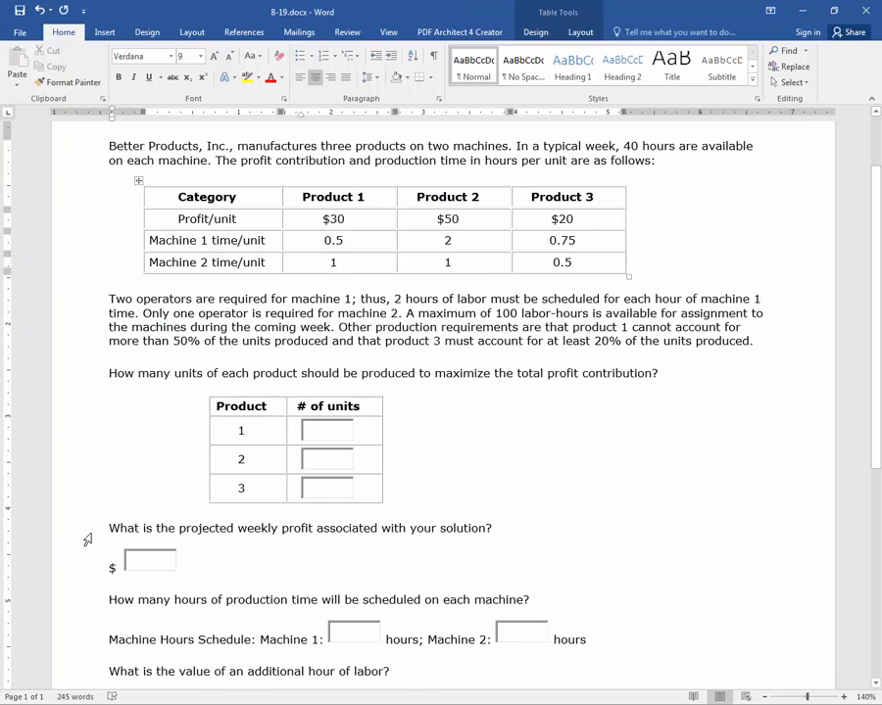
Switch to Excel and enter the coefficients 0.5, -0.5 and -0.5 in B9:D9 for the Product 1 No More than 50% constraint
click(801, 10)
click(365, 411)
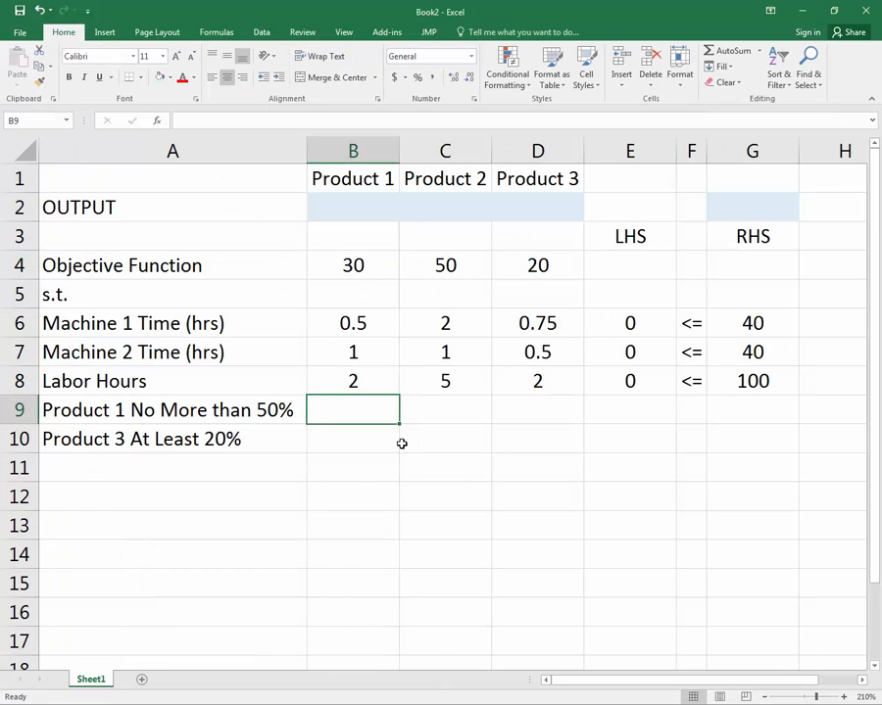
text(0.5)
key(Tab)
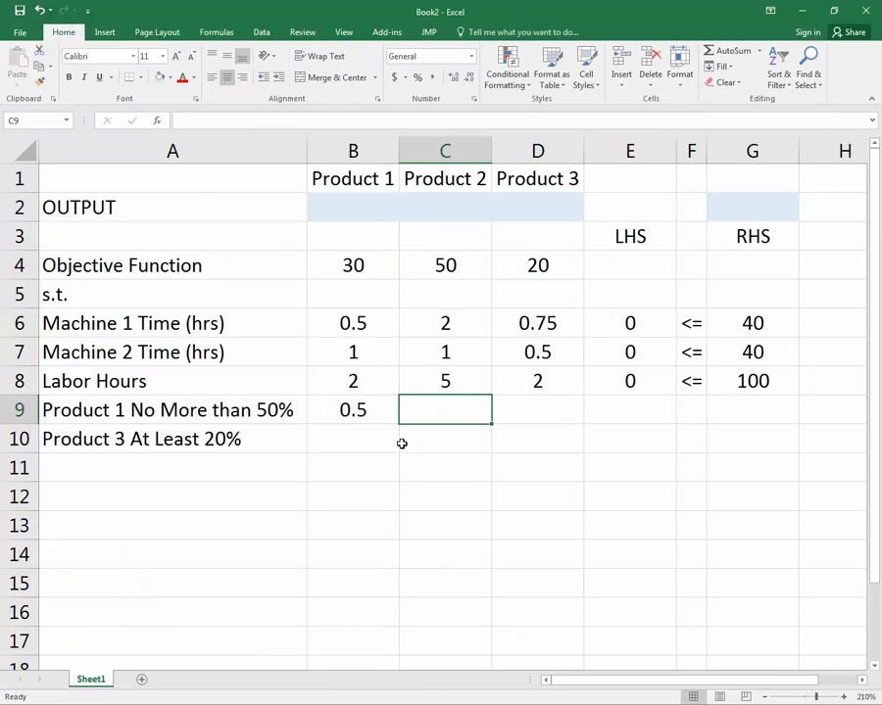
text(-0.5)
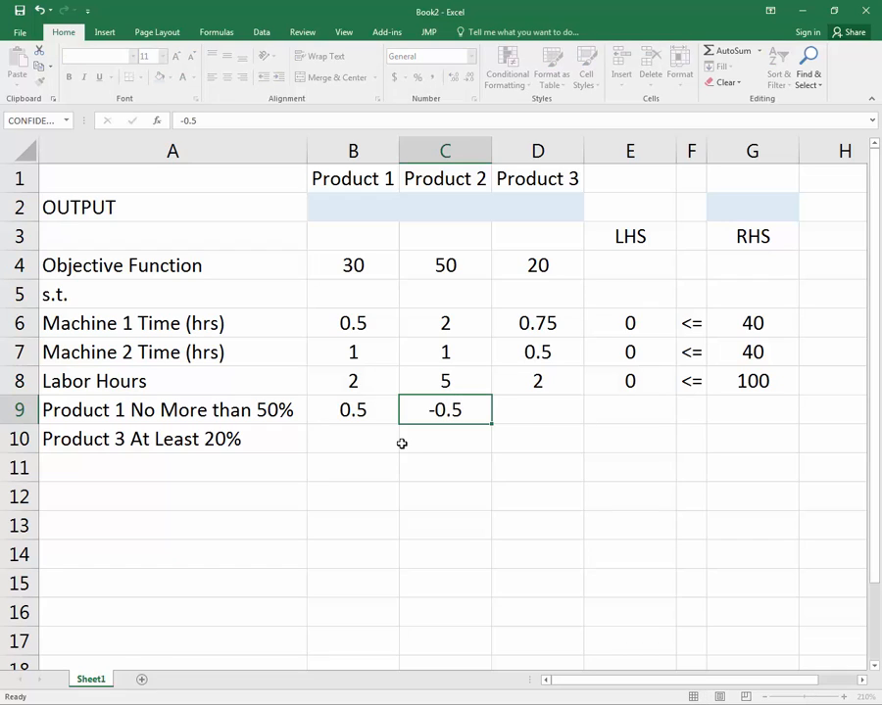
key(Tab)
text(-)
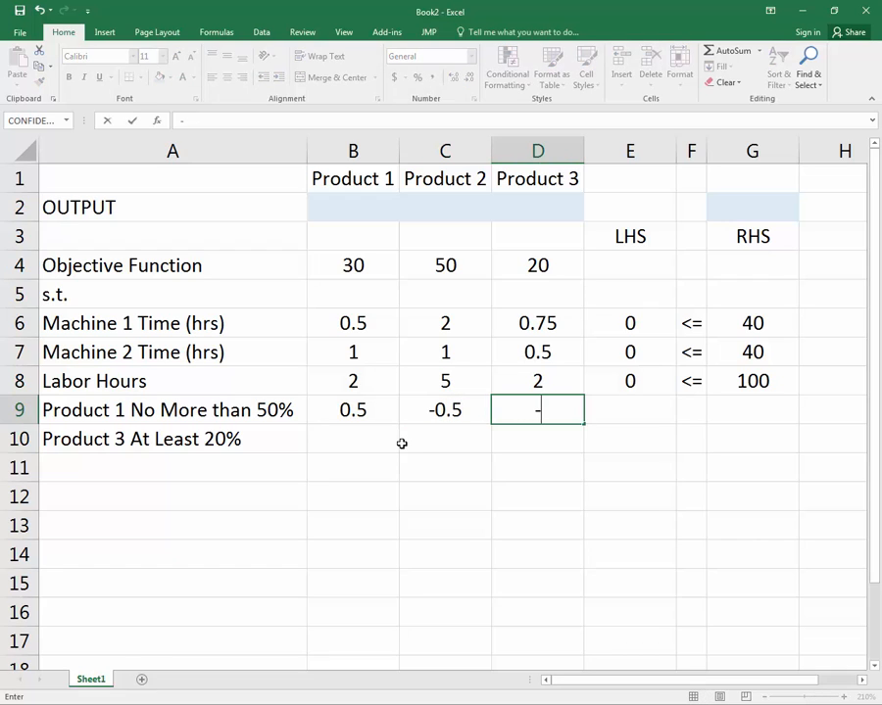
text(0.5)
key(Tab)
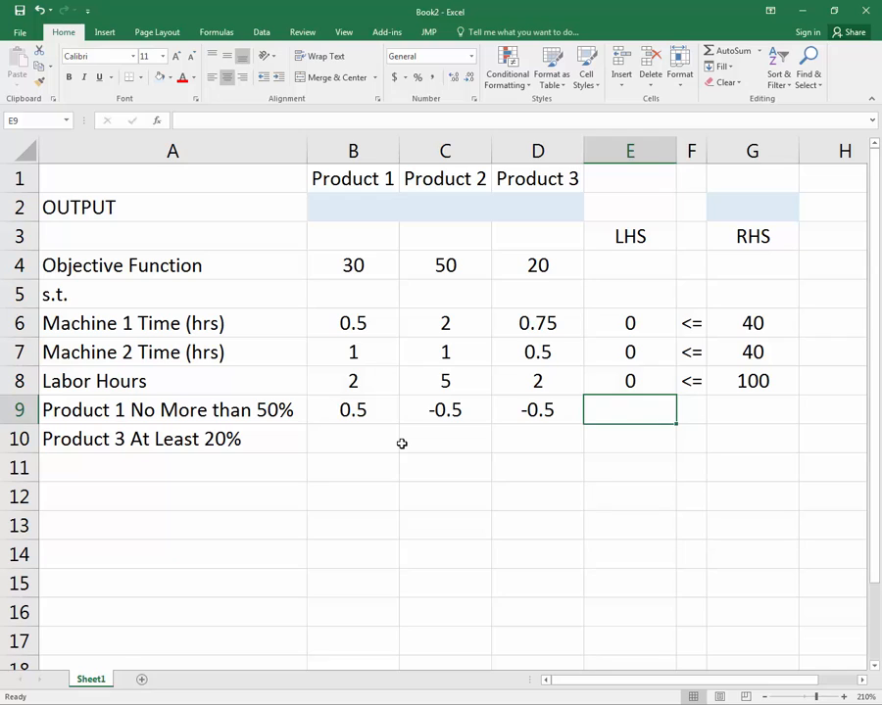
Fill the LHS formula from E8 down to E9 and complete row 9 with "<=" and a right-hand side of 0
click(615, 386)
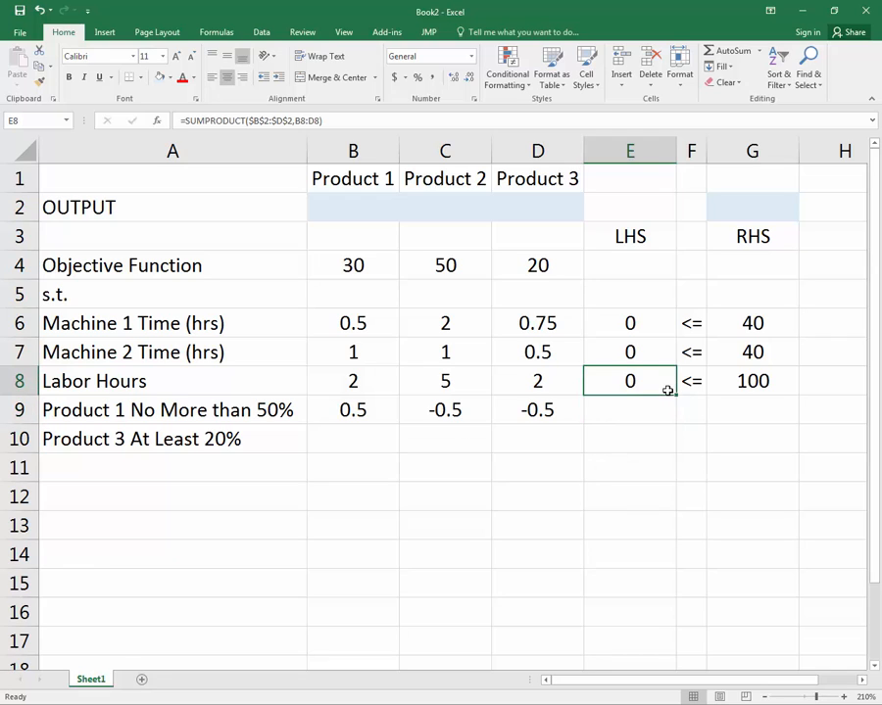
drag(675, 412, 694, 413)
click(696, 418)
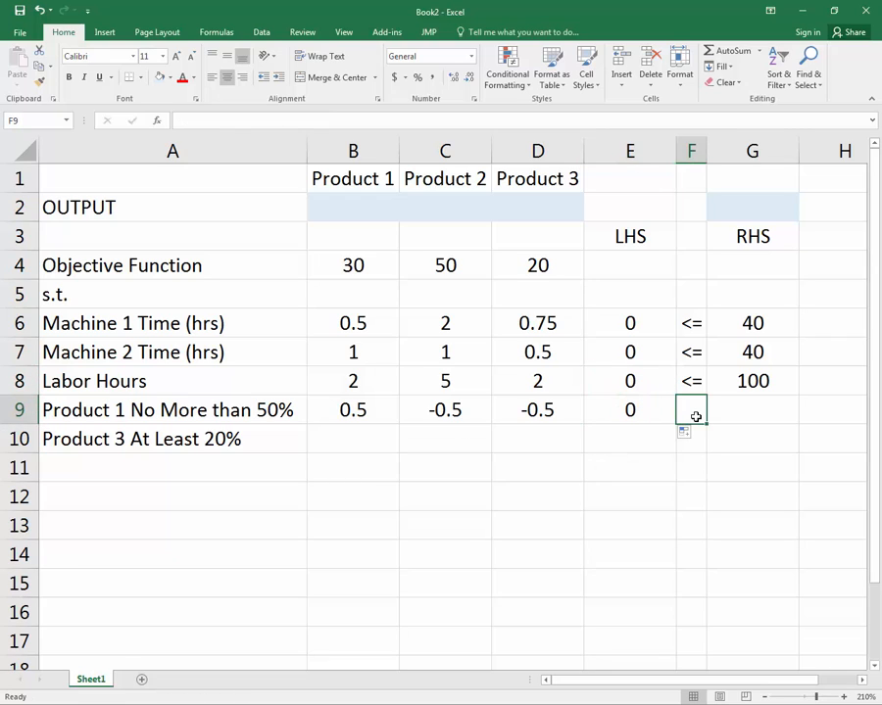
text(<=)
key(Tab)
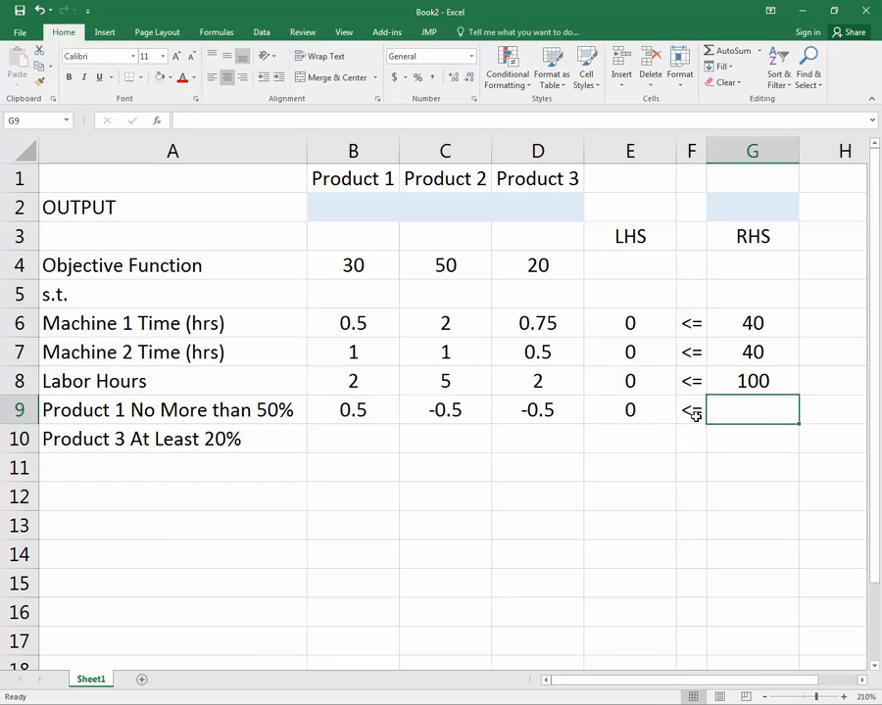
text(0)
key(Return)
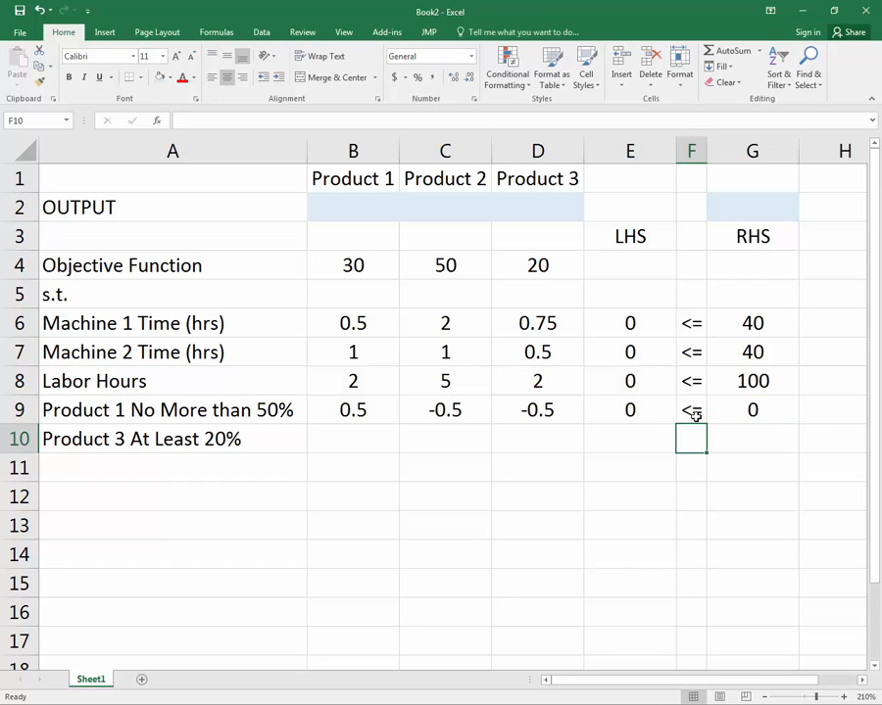
Enter ">=" in F10 as the Product 3 At Least 20% constraint's sign and return to B10
click(354, 437)
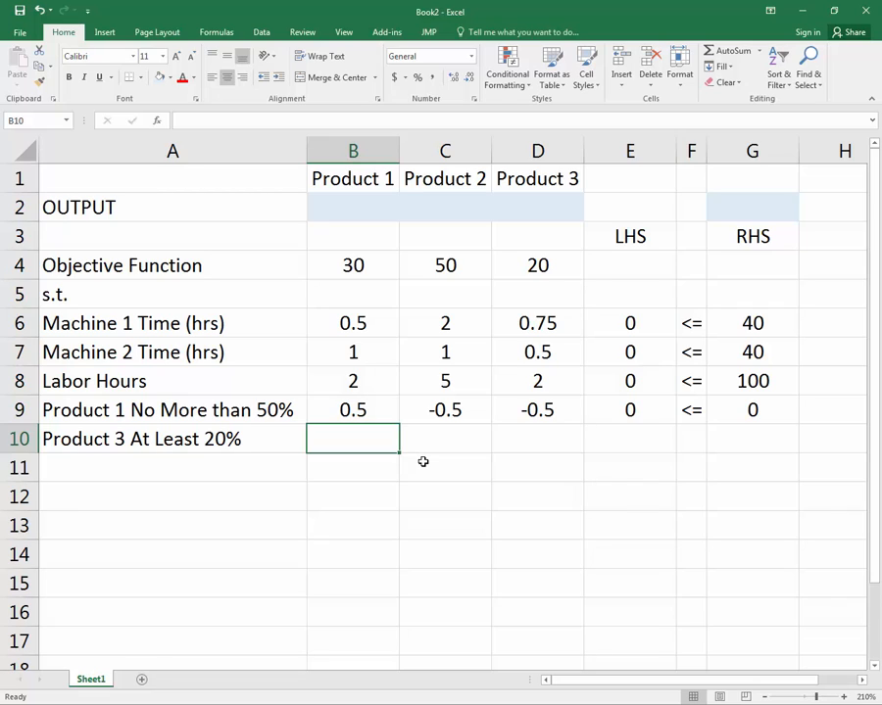
click(688, 440)
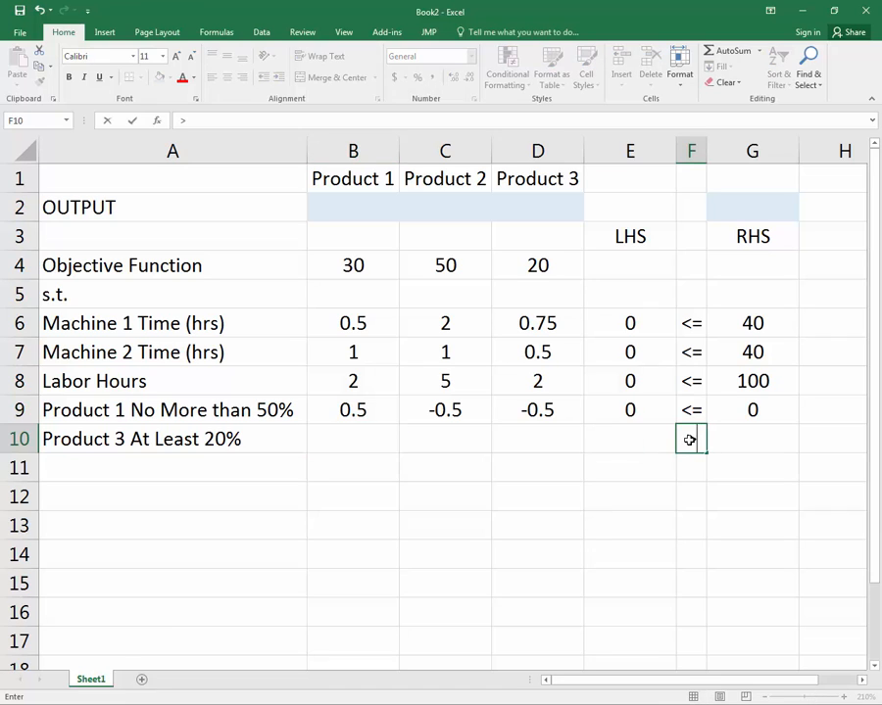
text(>=)
click(392, 442)
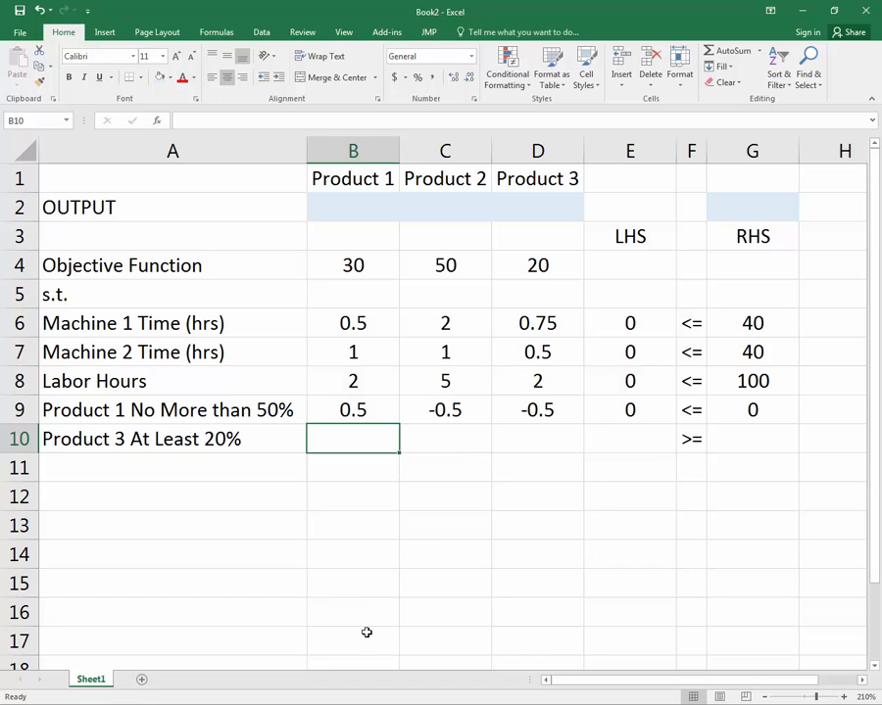
Review the Product 1 constraint derivation in the Word document and return to the Excel model
click(800, 14)
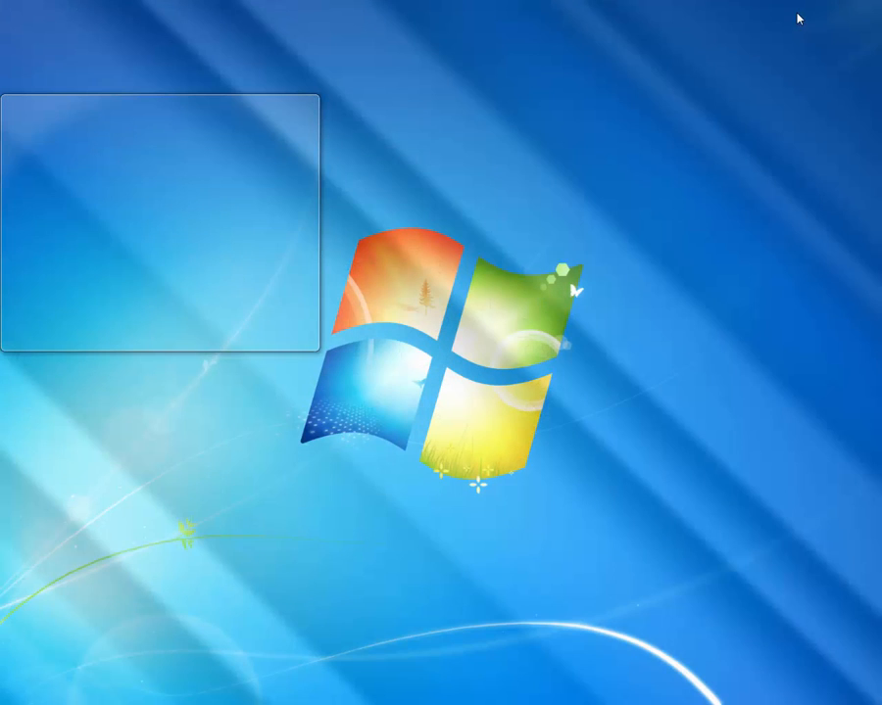
key(alt+Tab)
key(alt+Tab)
key(alt+Tab)
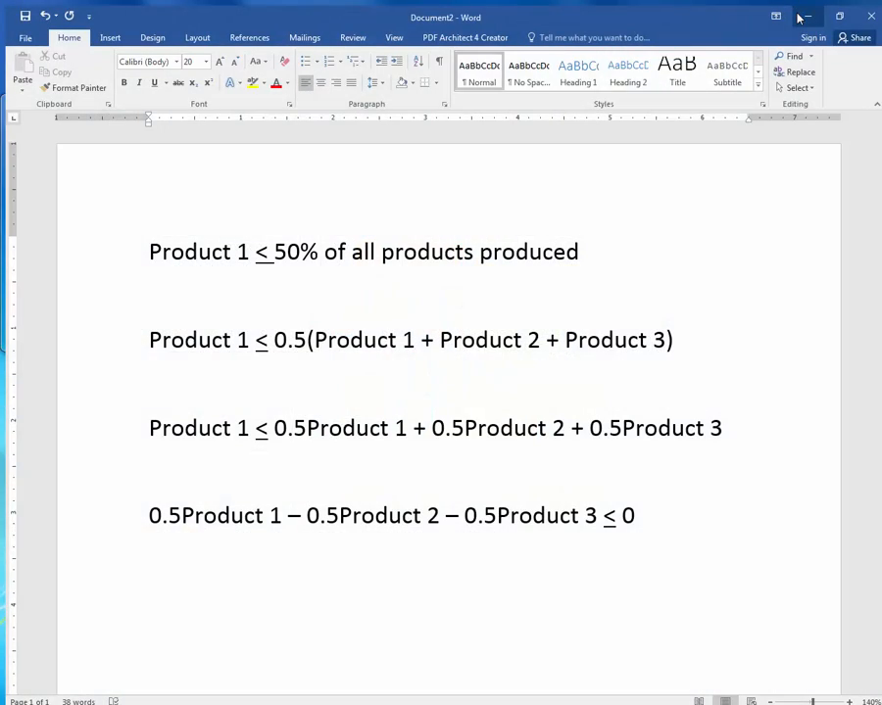
click(802, 16)
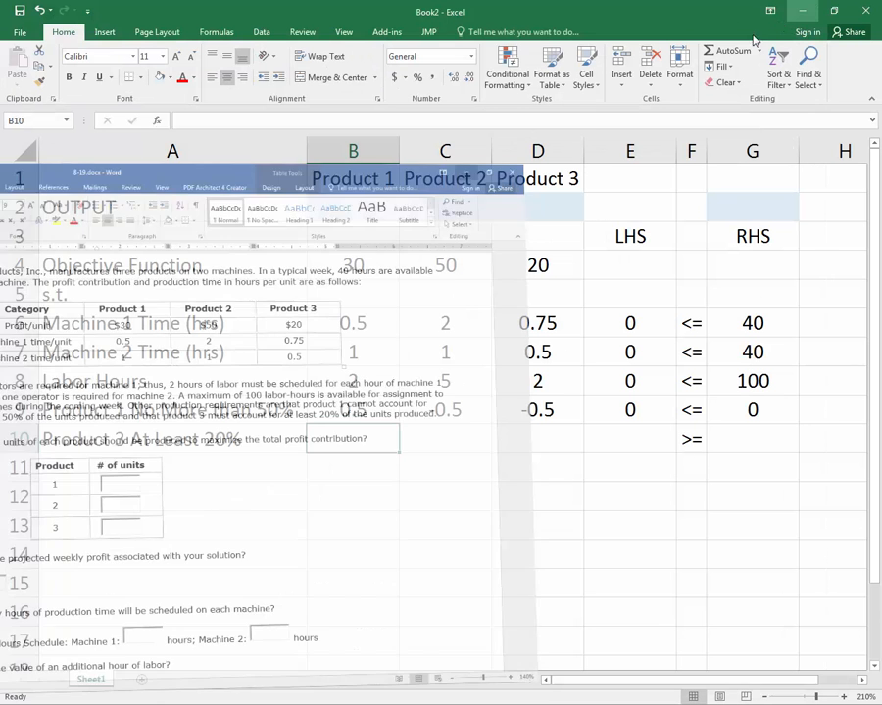
click(801, 12)
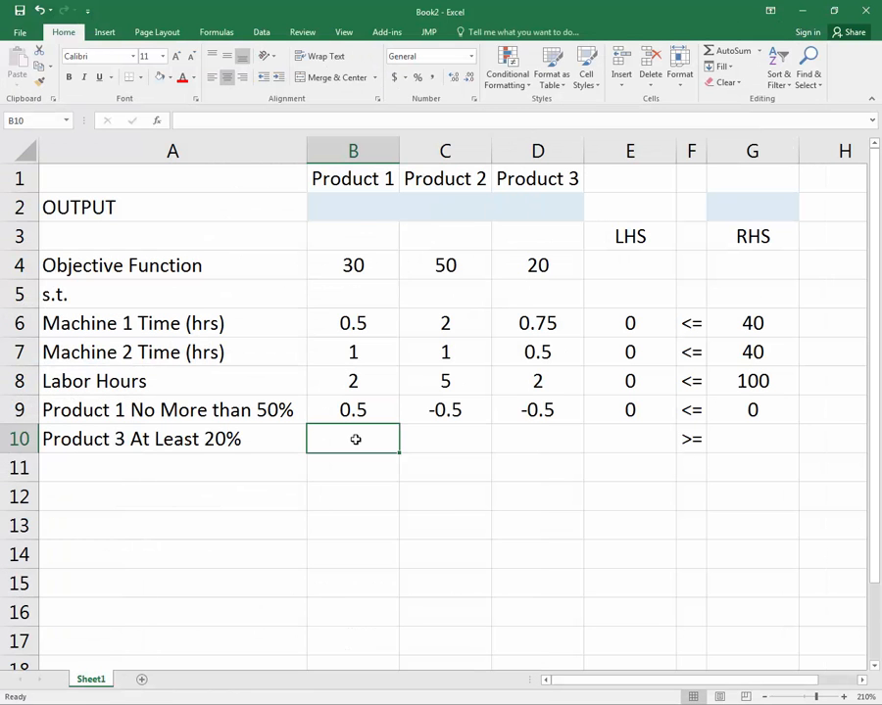
Enter the coefficients -0.2, -0.2 and 0.8 in B10:D10 for the Product 3 At Least 20% constraint
text(-0.)
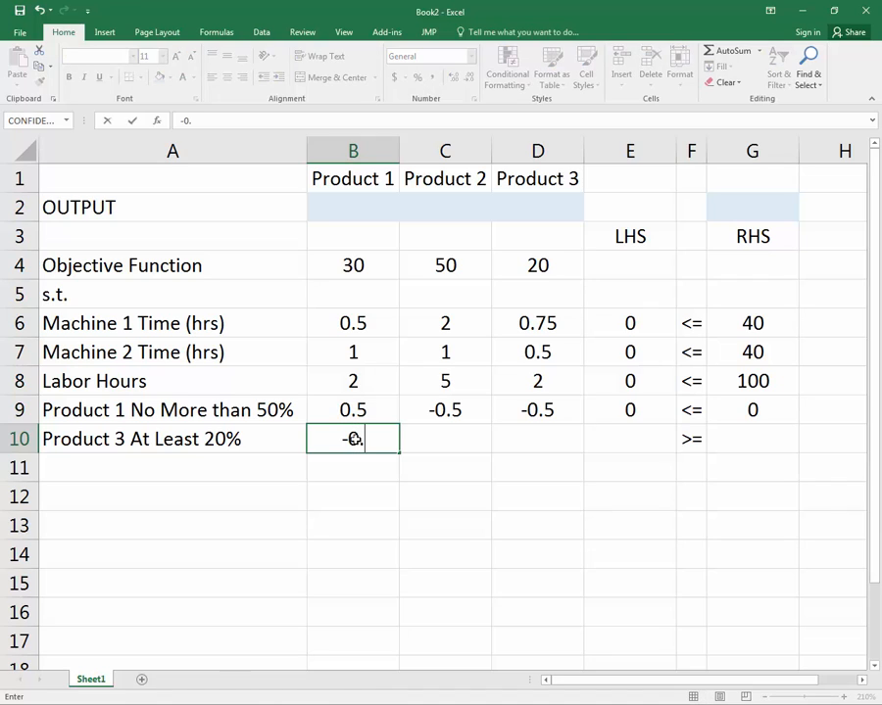
text(2)
key(Tab)
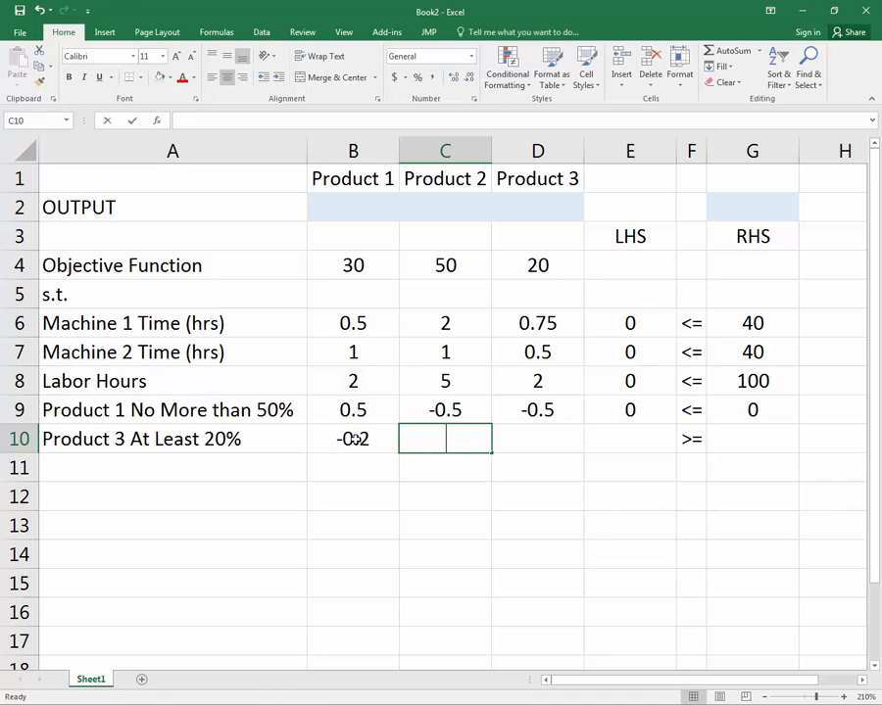
text(-0.2)
key(Tab)
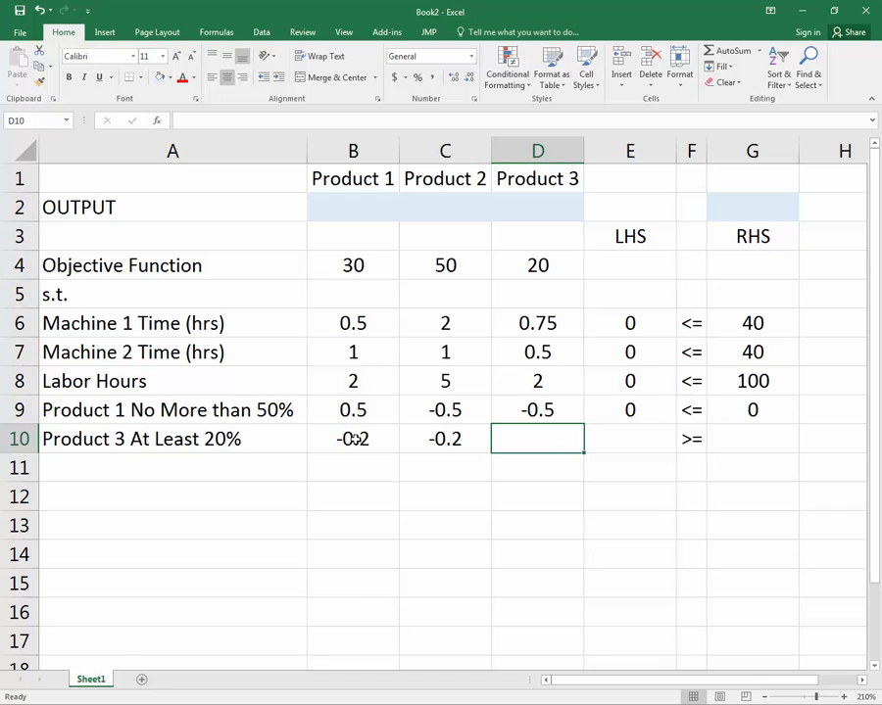
text(0.8)
key(Tab)
Fill the LHS formula down into E10, check its references, and set the right-hand side in G10 to 0
key(ctrl+d)
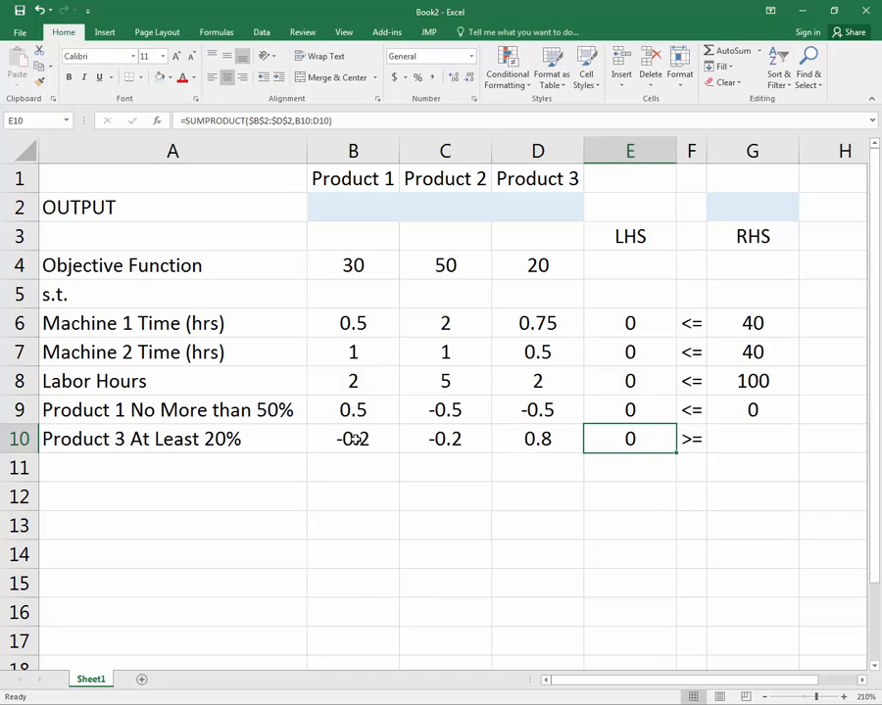
double_click(611, 438)
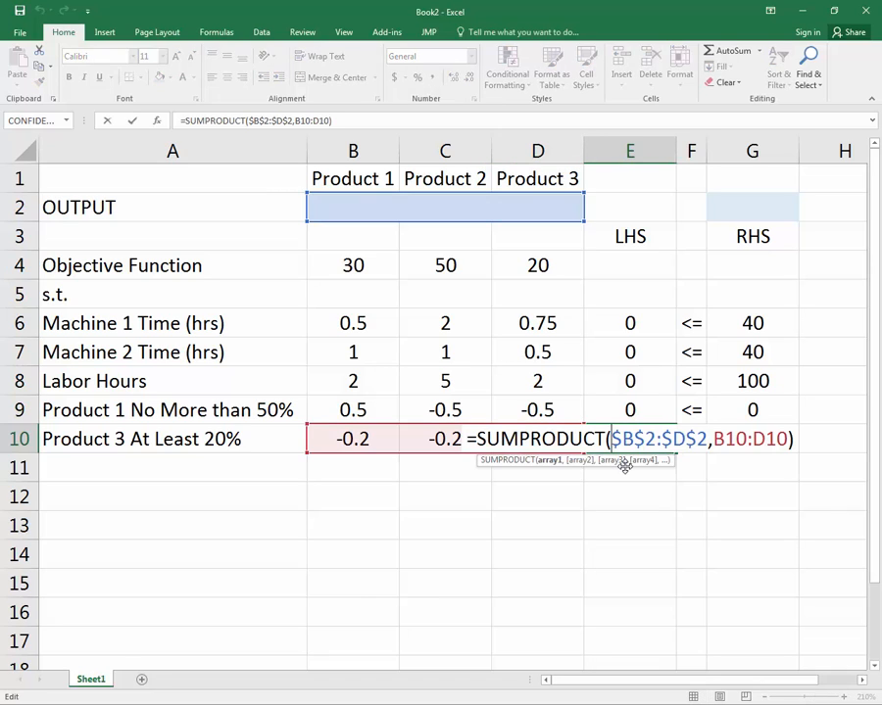
key(Tab)
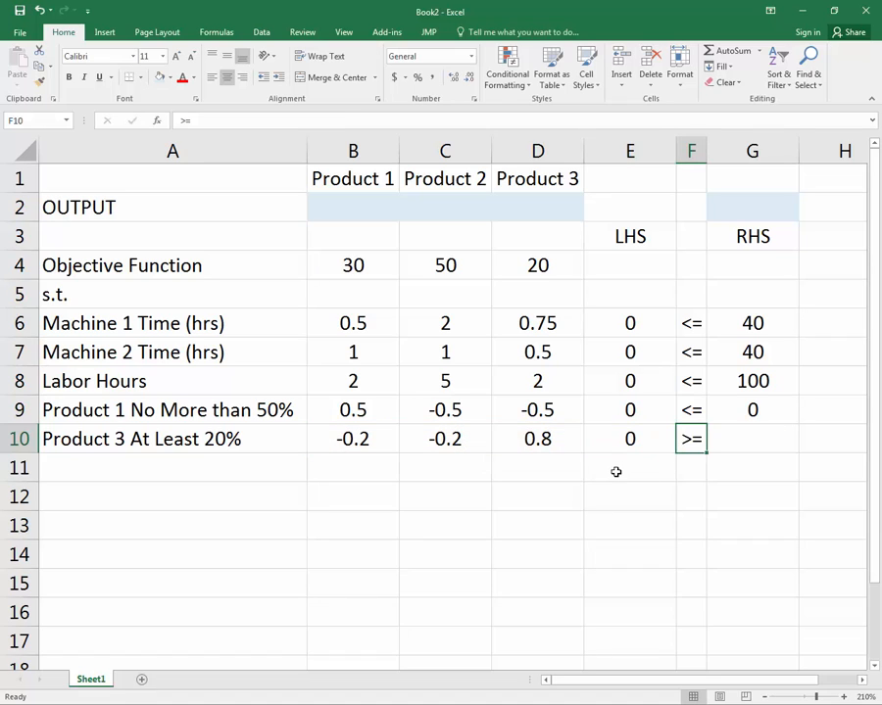
click(743, 431)
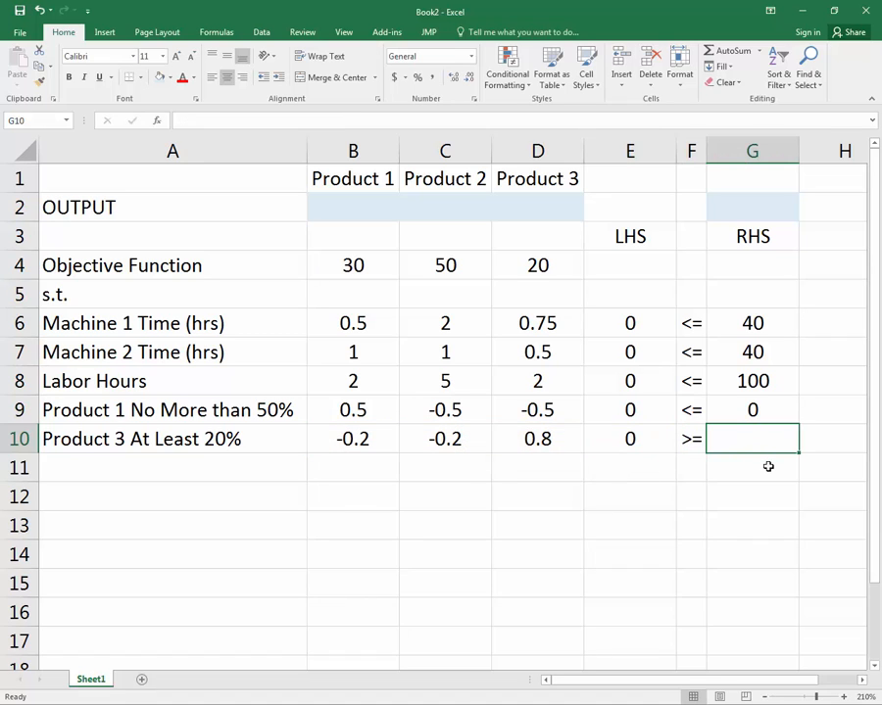
text(0)
key(Return)
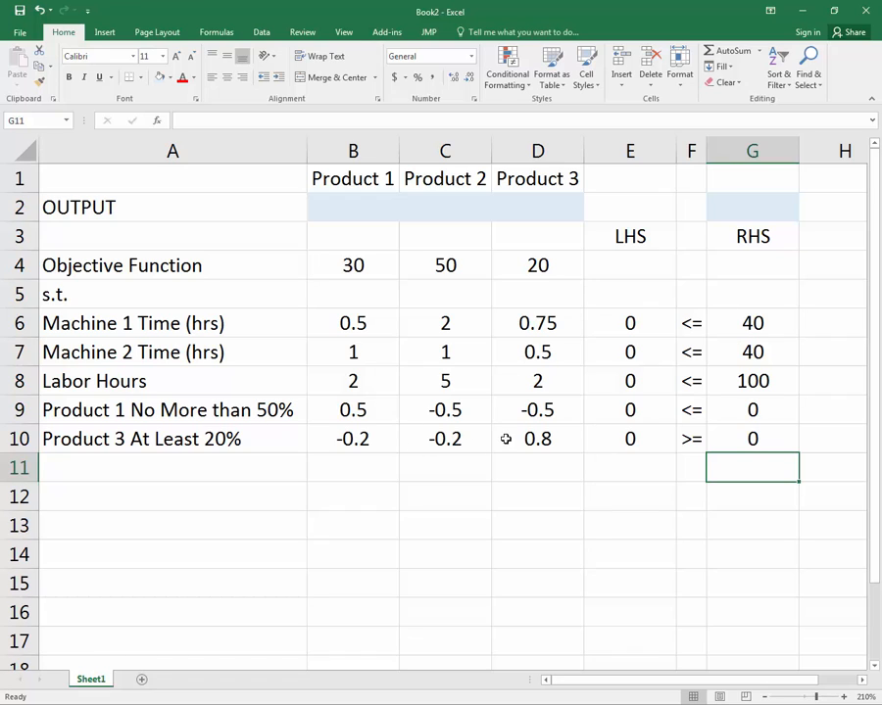
click(447, 410)
click(396, 410)
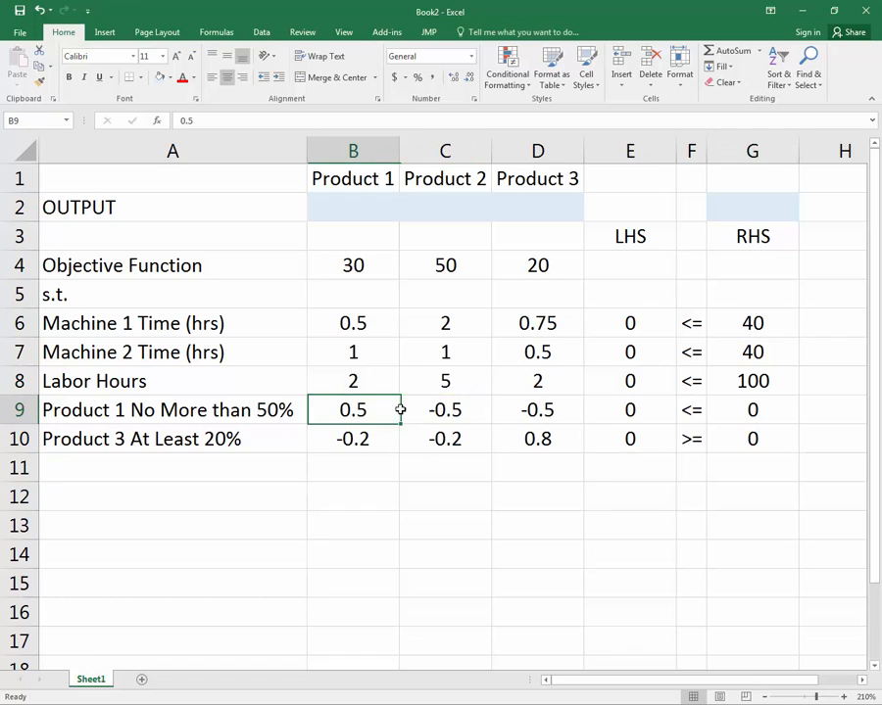
click(421, 410)
click(505, 409)
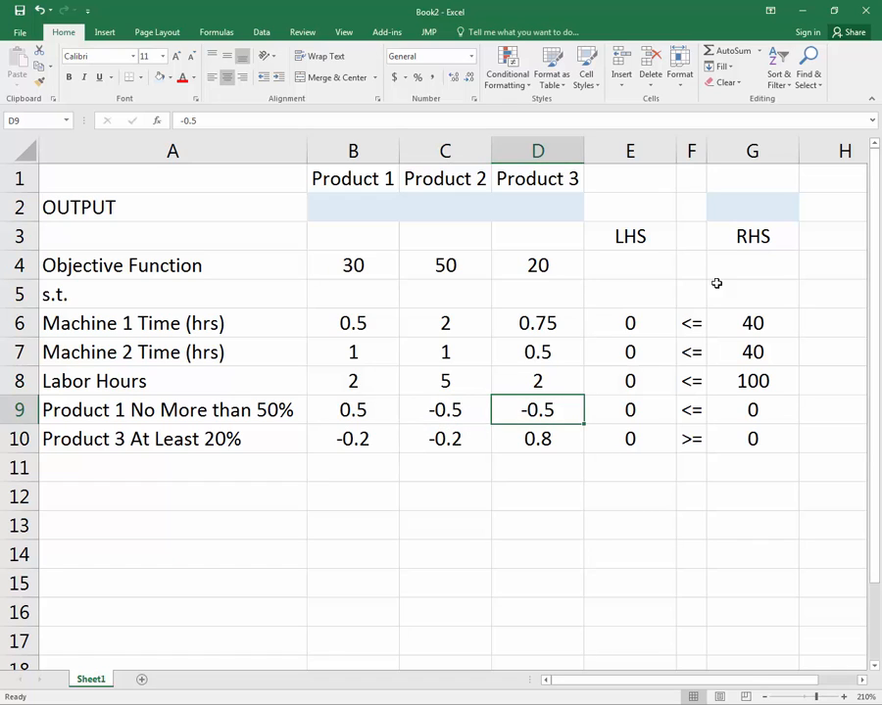
Enter the total profit formula =SUMPRODUCT($B$2:$D$2,B4:D4) in G2
click(748, 213)
text(=sumpru)
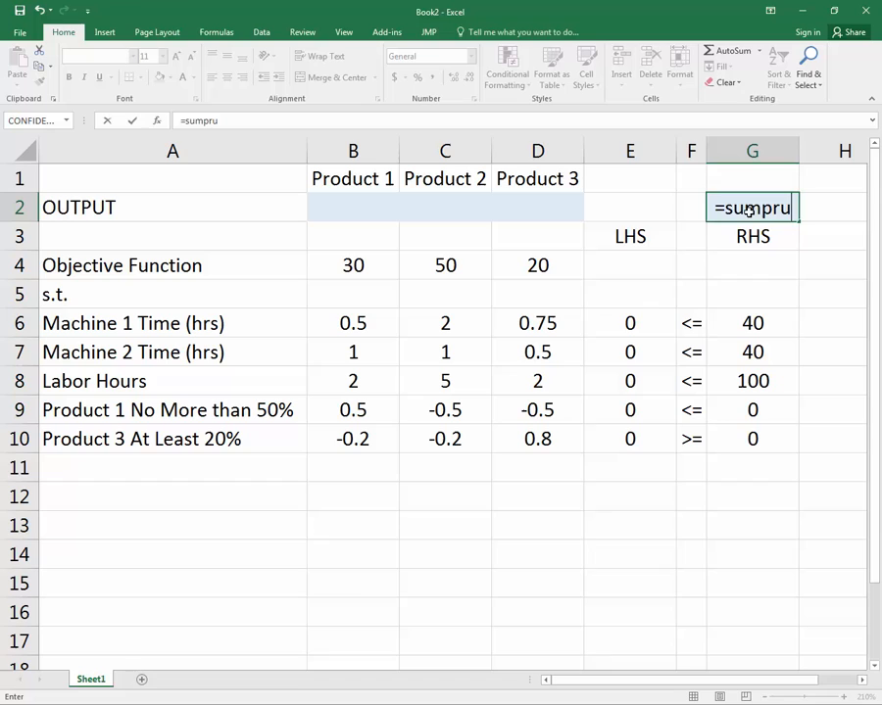
key(BackSpace)
text(do)
key(BackSpace)
key(BackSpace)
text(oduct()
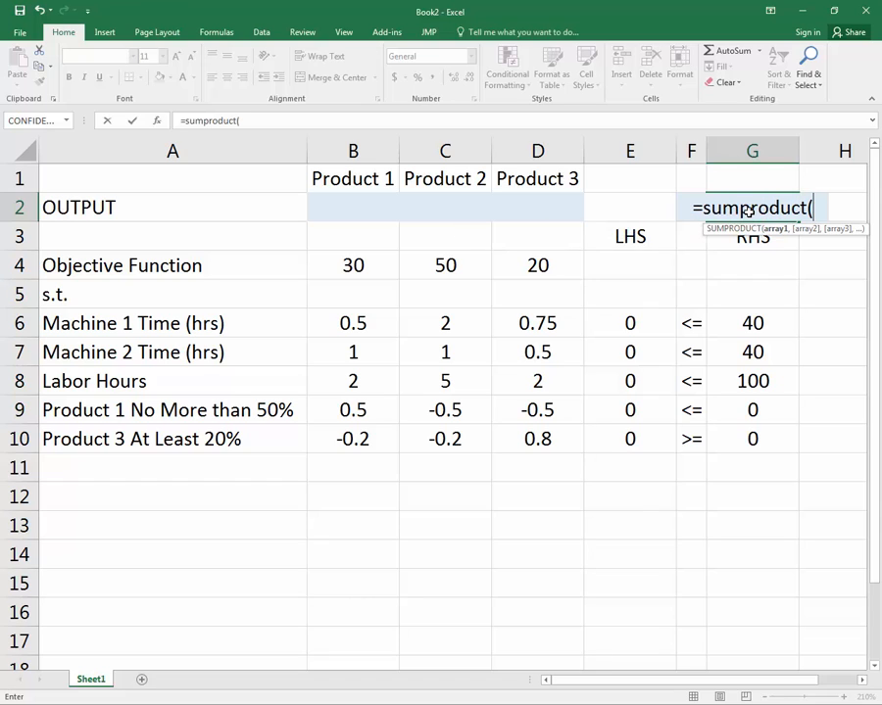
drag(353, 208, 523, 214)
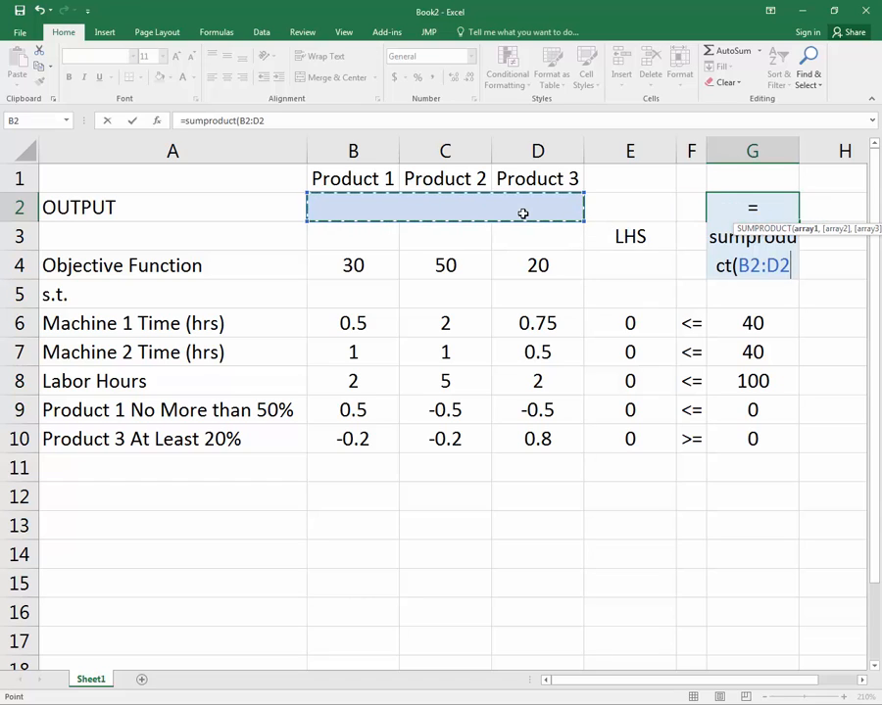
key(F4)
text(,)
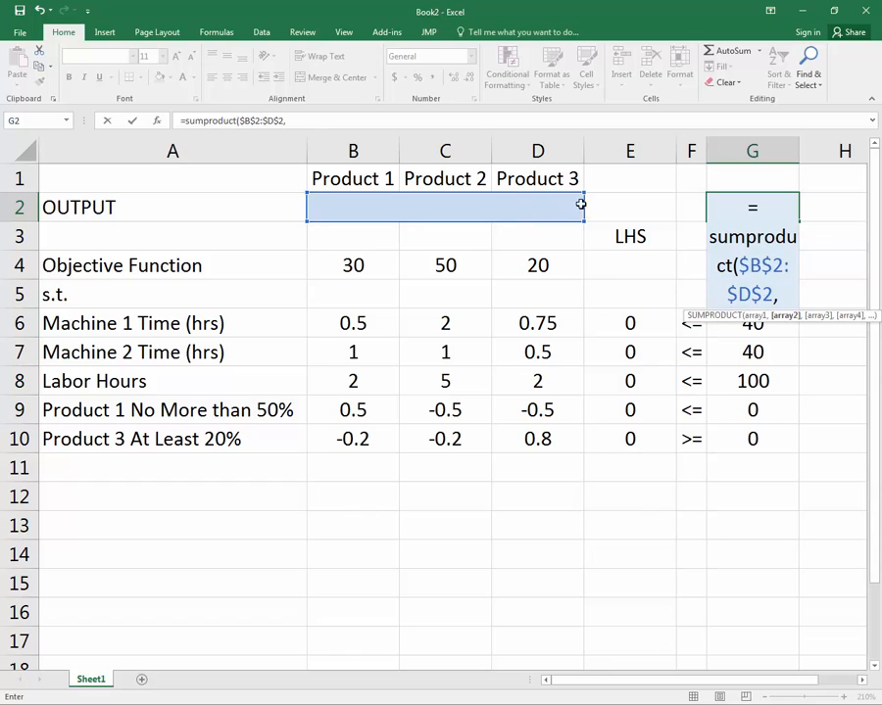
drag(363, 272, 508, 266)
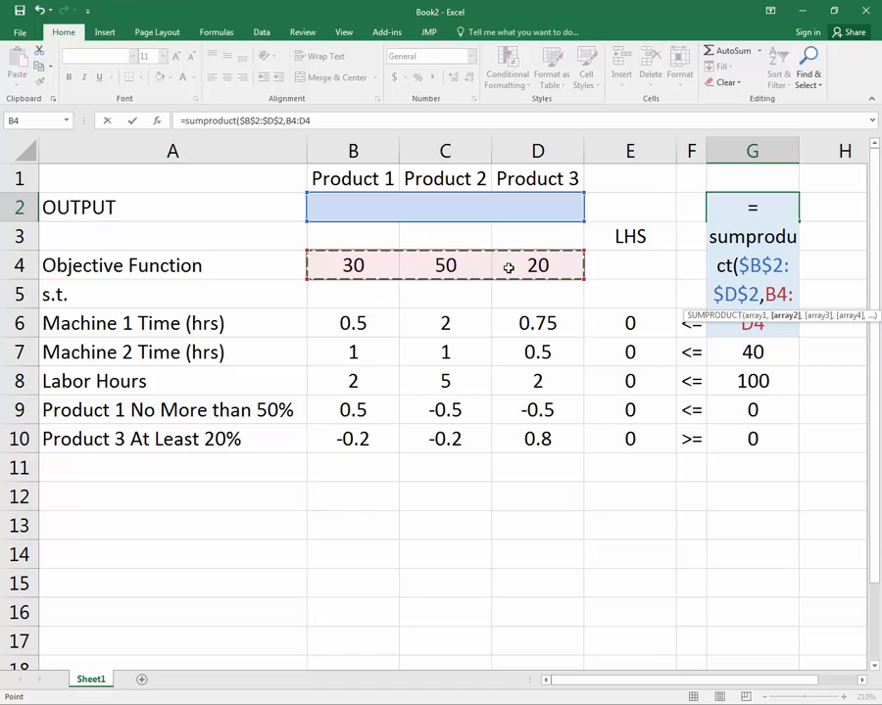
text())
key(Return)
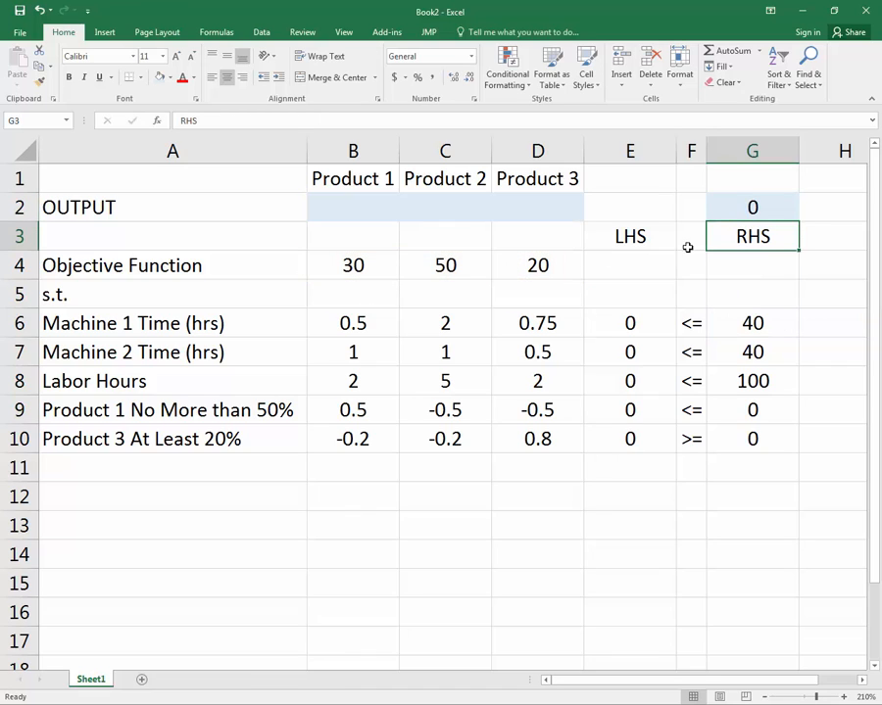
Set up Solver to maximize the total profit in G2 by changing the product quantities in B2:D2
click(768, 212)
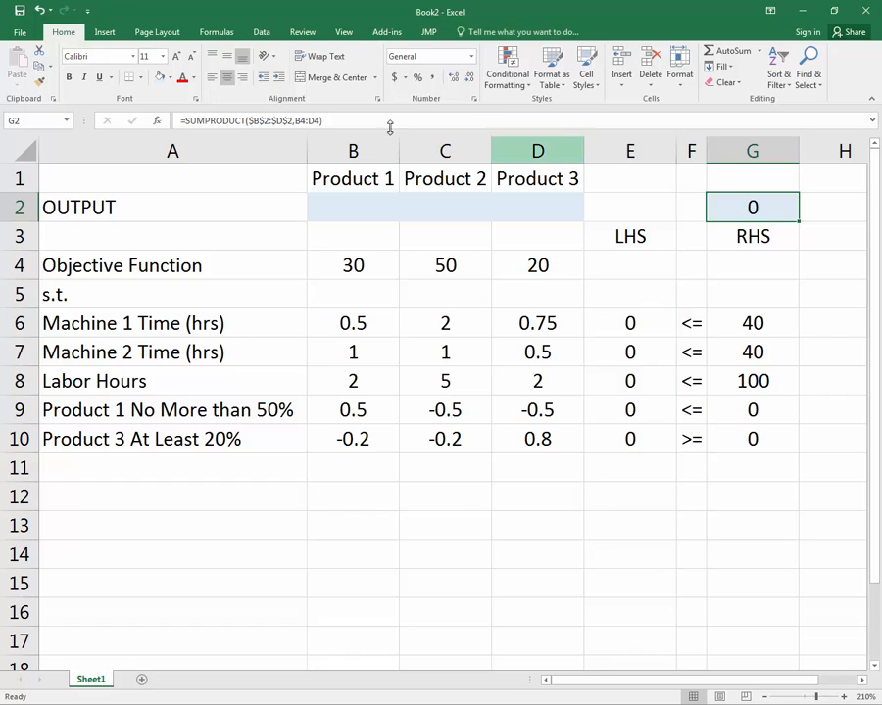
click(261, 32)
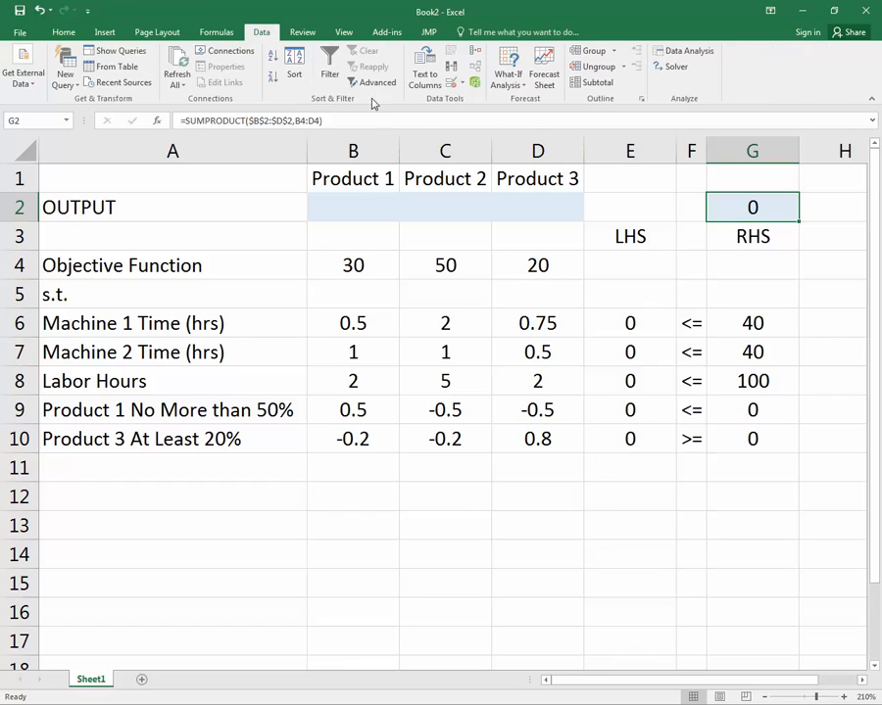
click(674, 66)
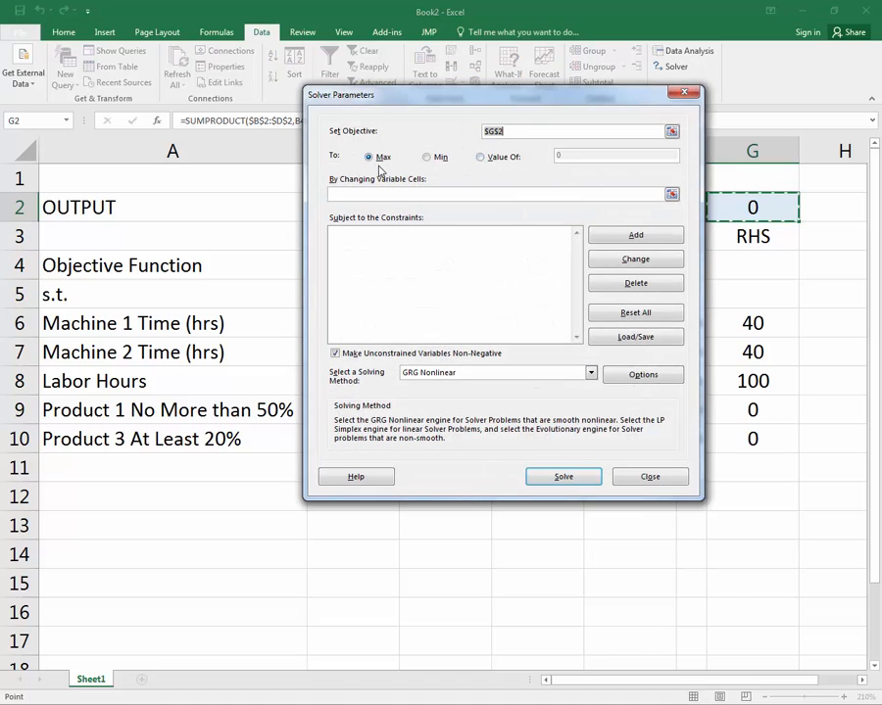
drag(482, 96, 344, 121)
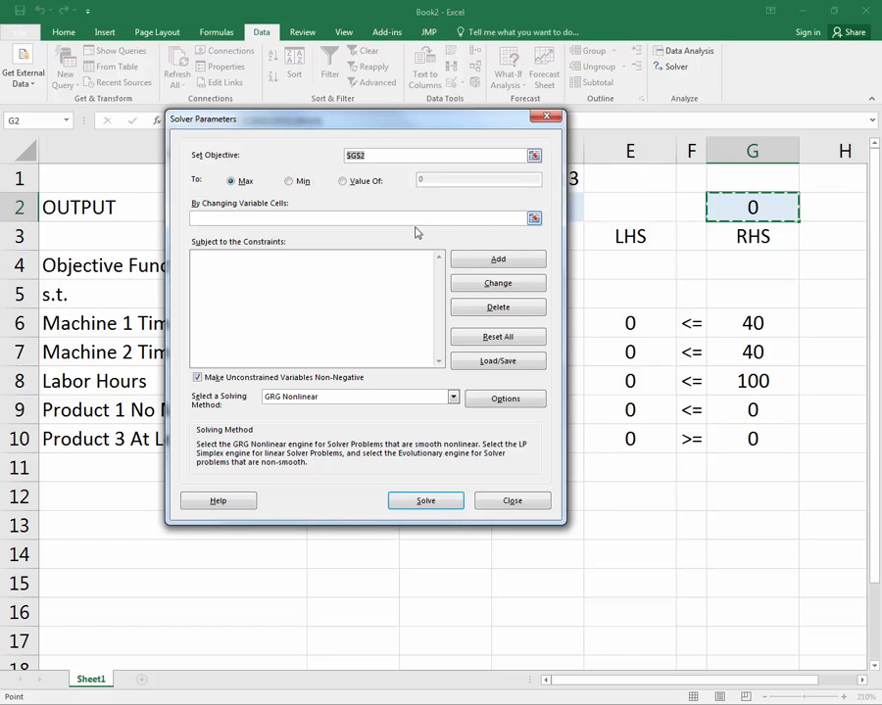
click(534, 220)
drag(364, 208, 501, 205)
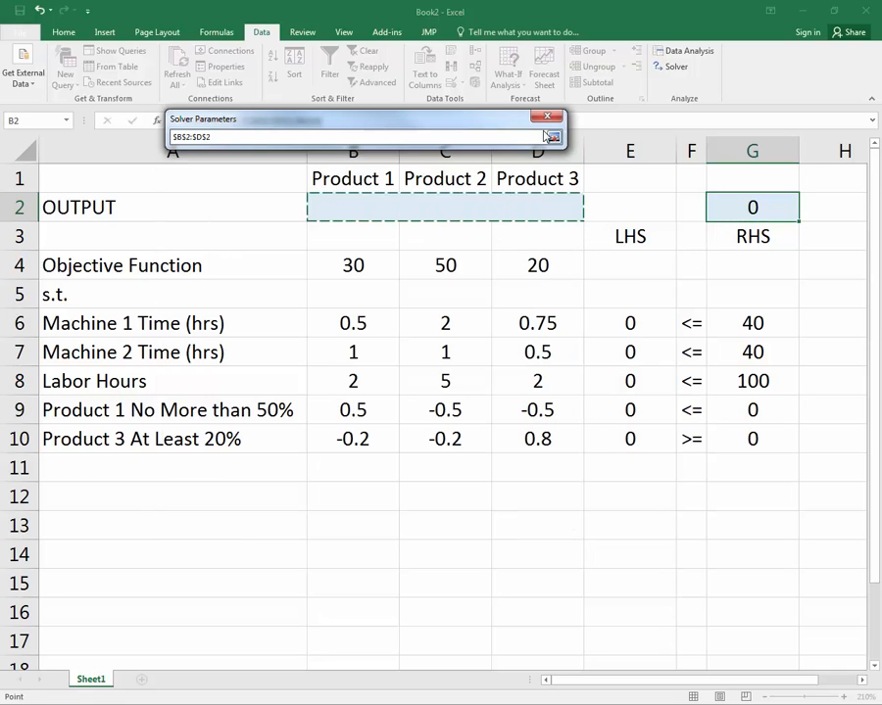
click(551, 137)
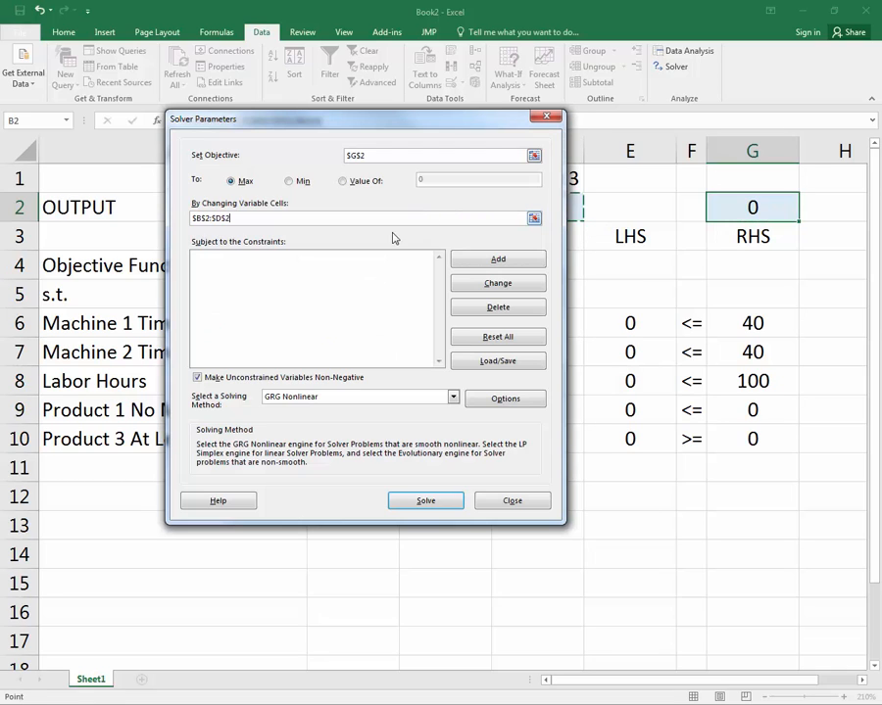
Add the Solver constraint that LHS cells E6:E9 are <= RHS cells G6:G9
click(497, 261)
click(331, 320)
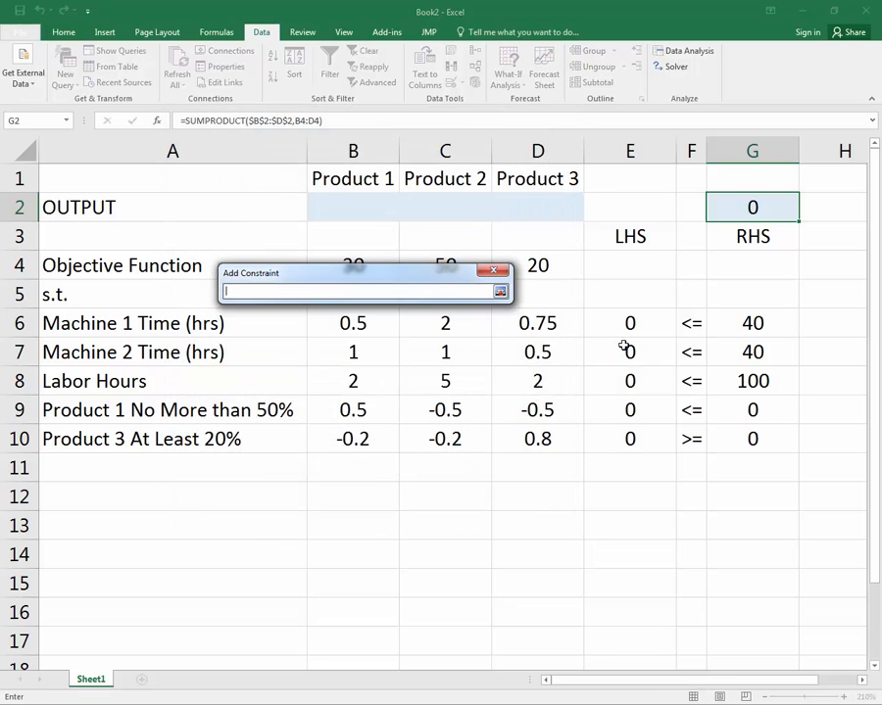
drag(624, 328, 621, 409)
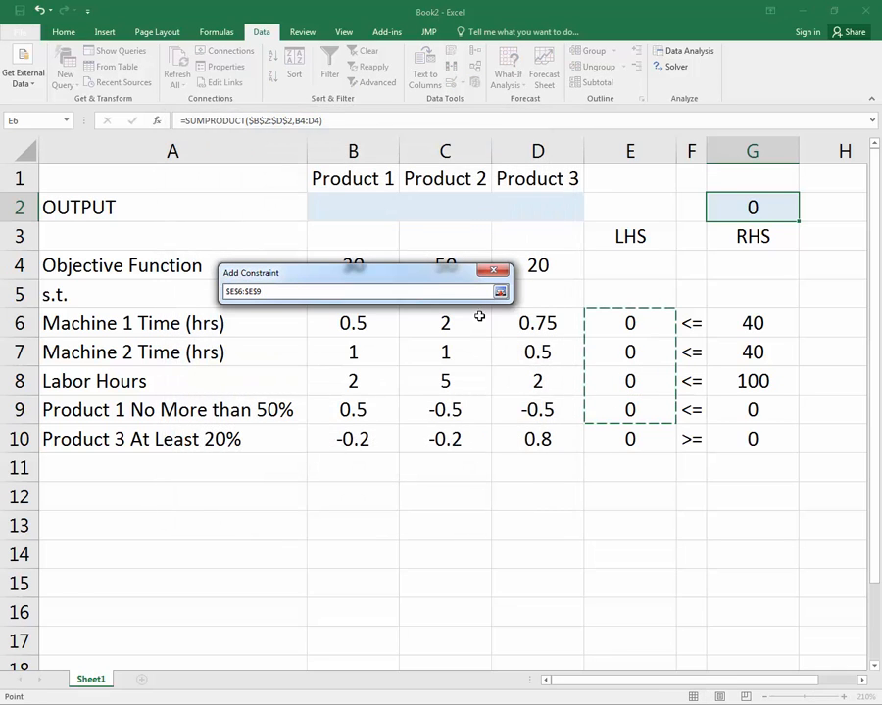
click(499, 291)
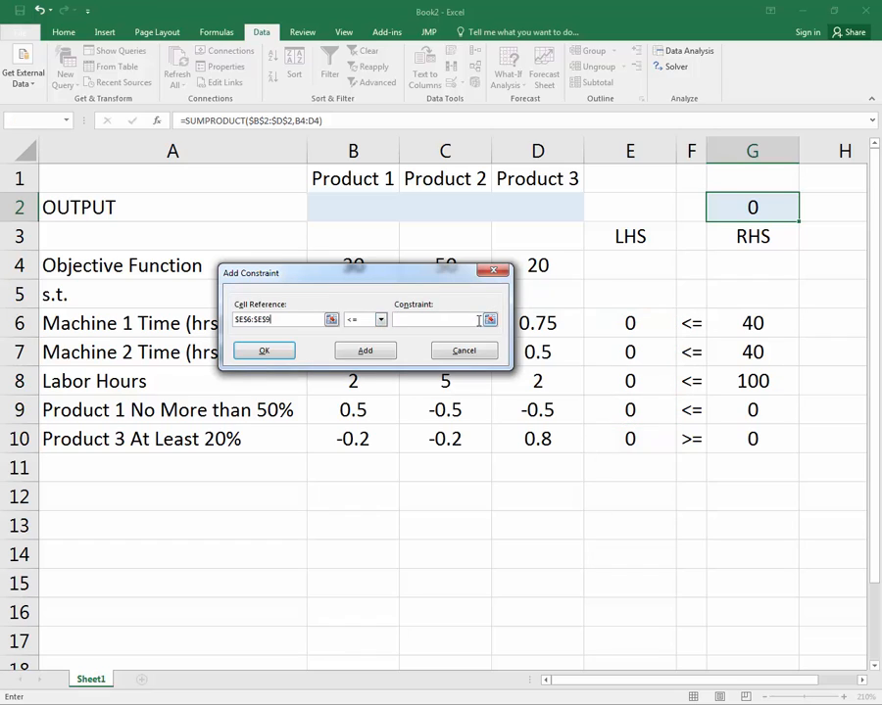
click(489, 320)
drag(746, 324, 735, 402)
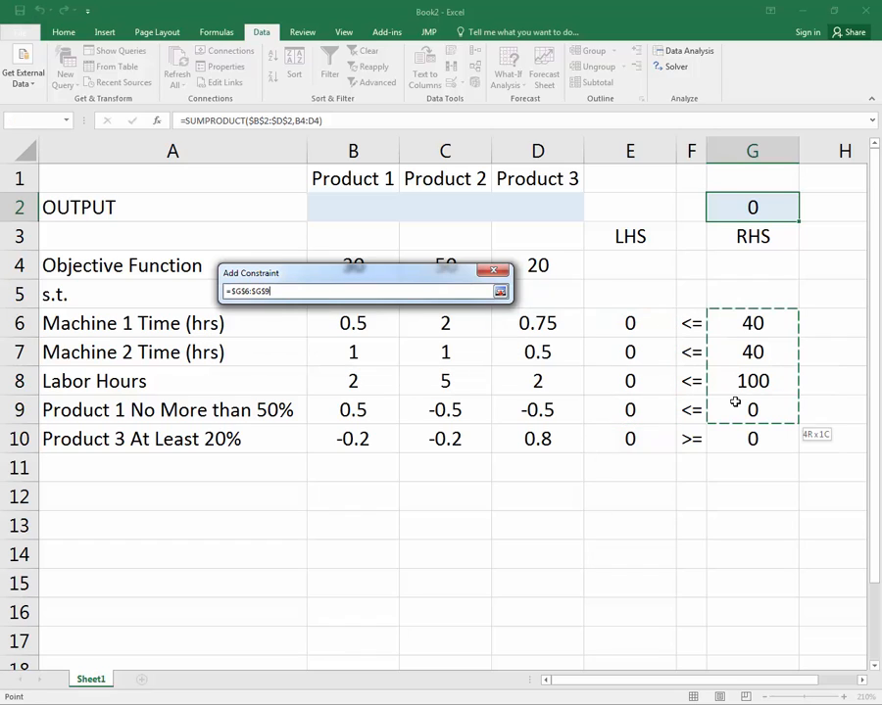
click(499, 291)
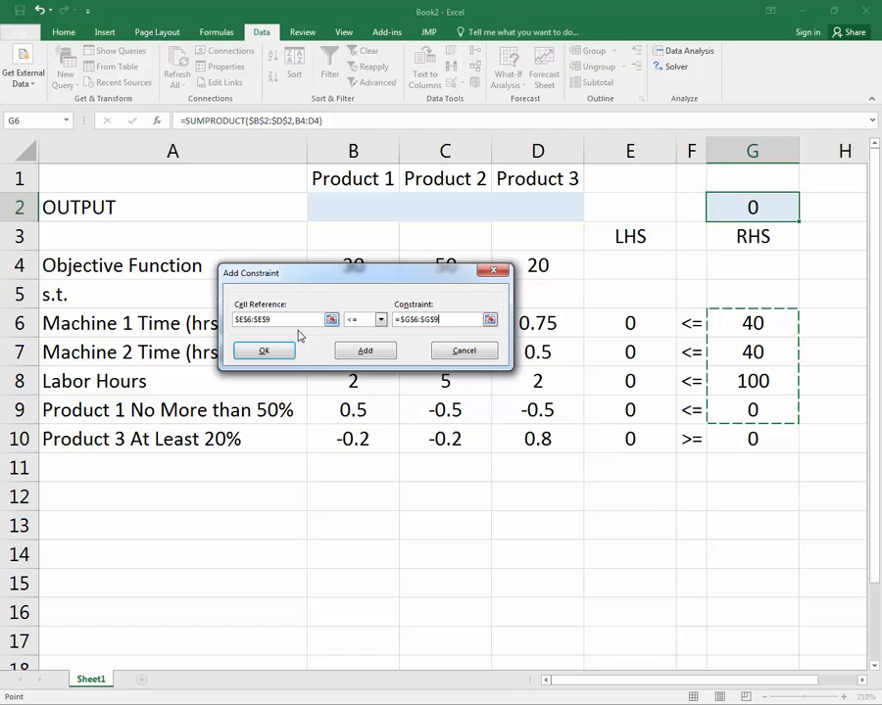
click(362, 352)
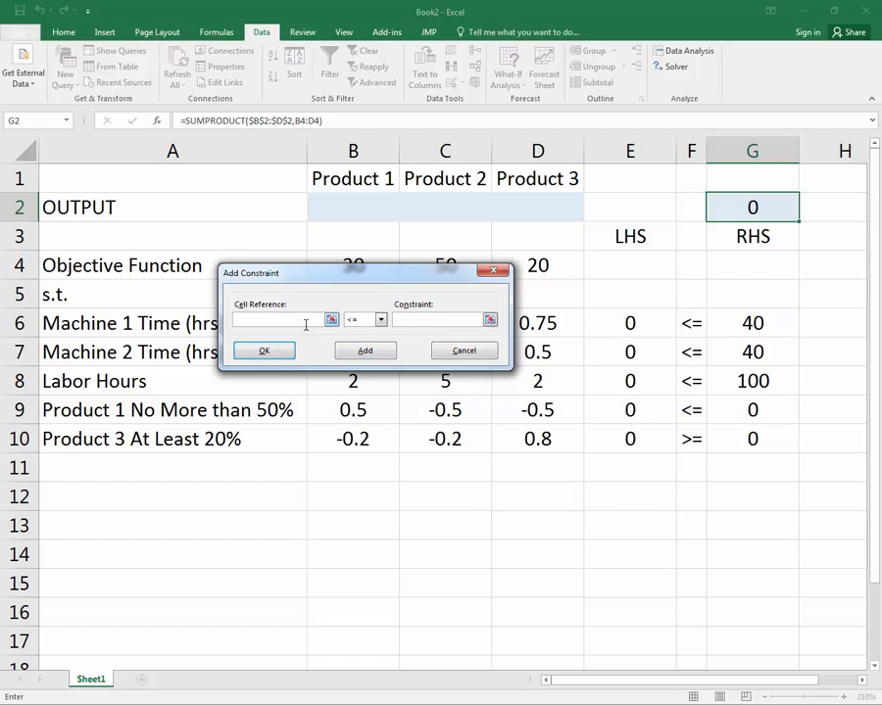
Add the Solver constraint E10 >= G10 for the Product 3 minimum and return to the Solver parameters
click(331, 319)
click(629, 437)
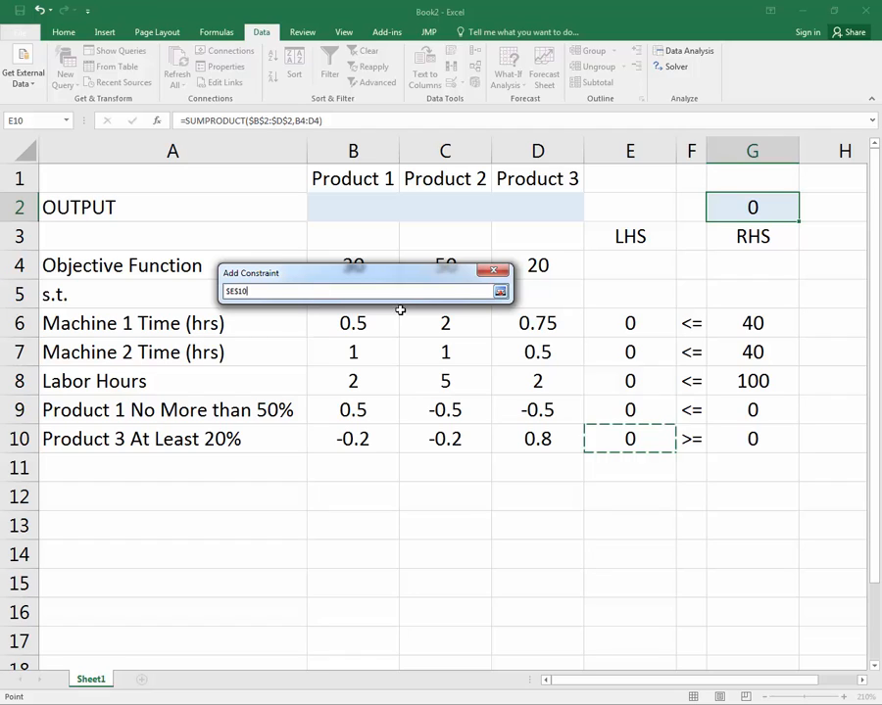
click(499, 290)
click(380, 320)
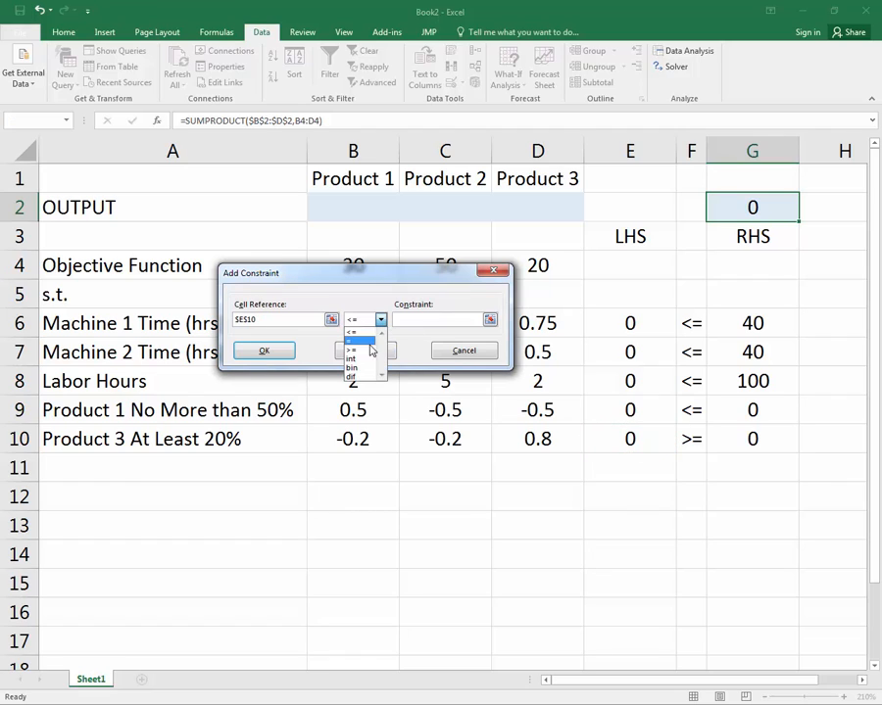
click(358, 351)
click(490, 320)
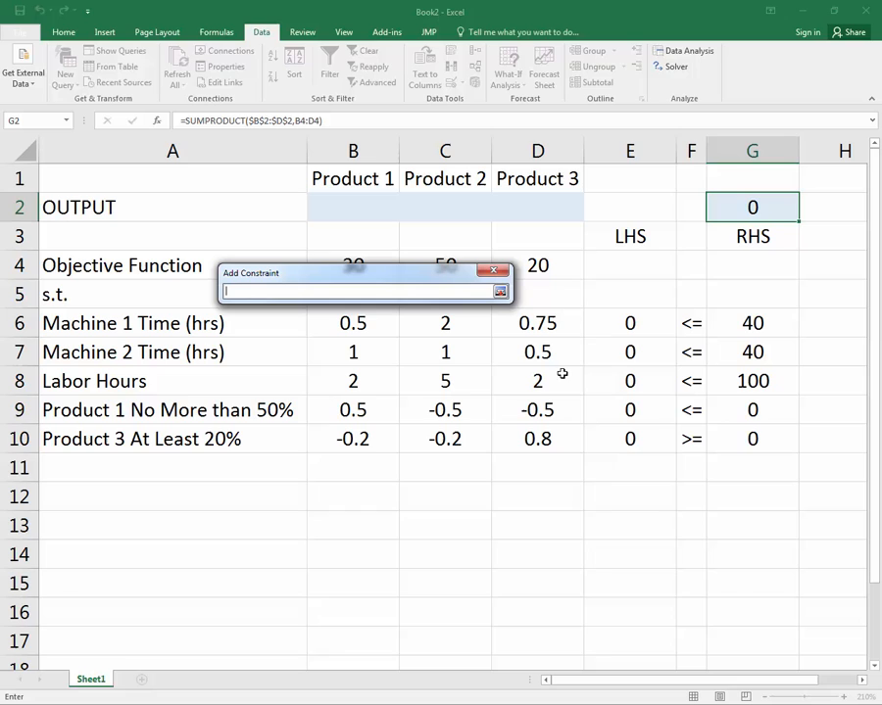
click(739, 439)
click(501, 291)
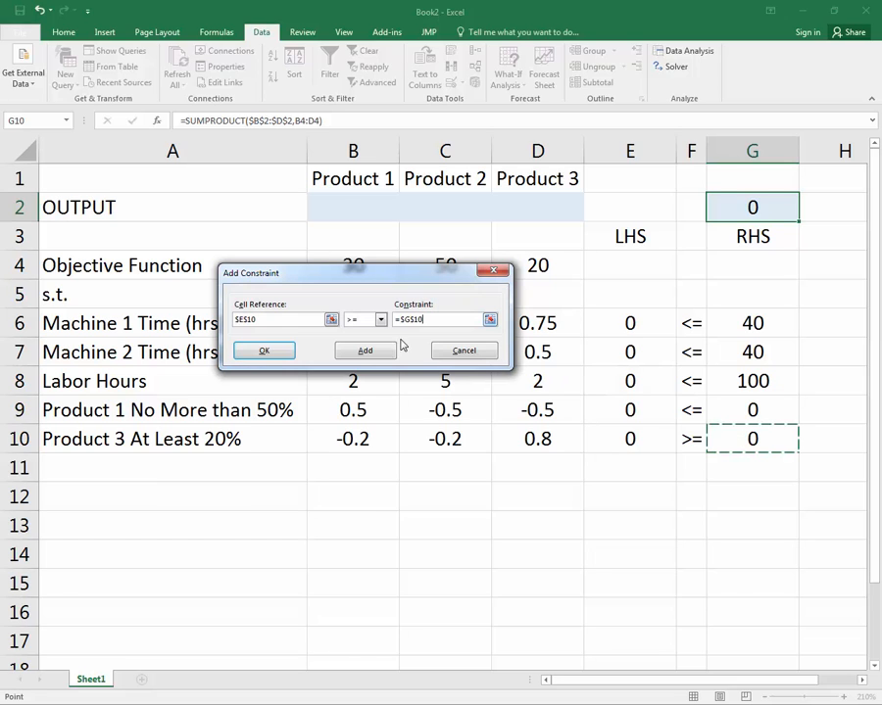
click(280, 351)
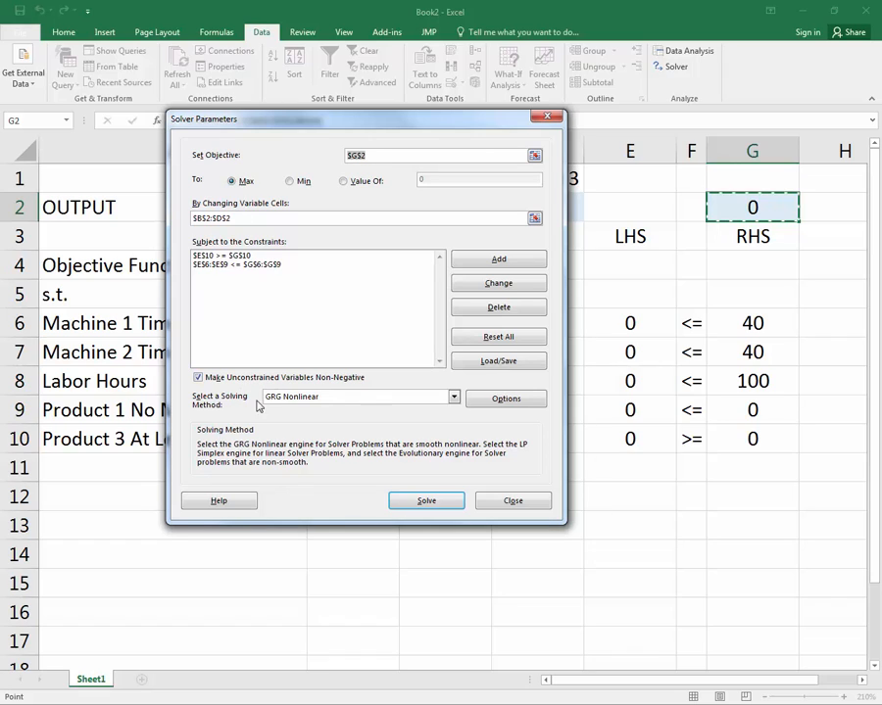
Choose Simplex LP as the solving method and solve the model
click(453, 397)
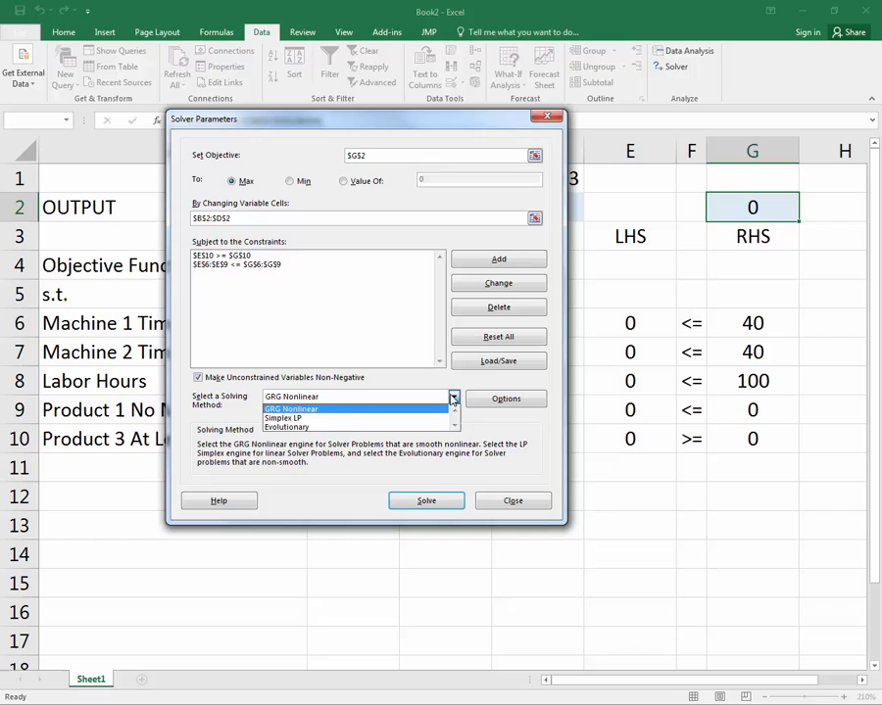
click(350, 418)
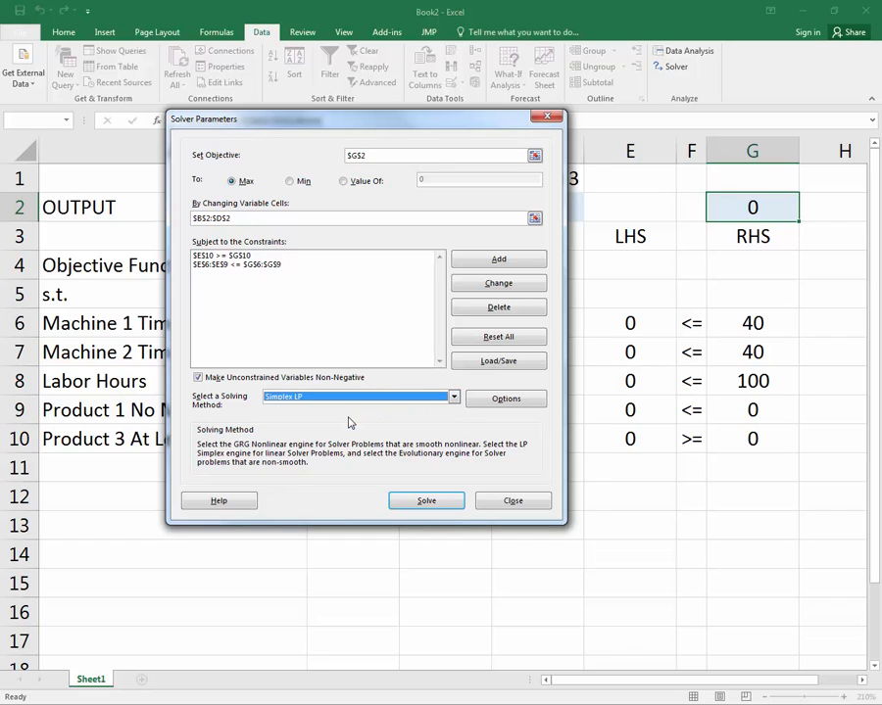
click(426, 502)
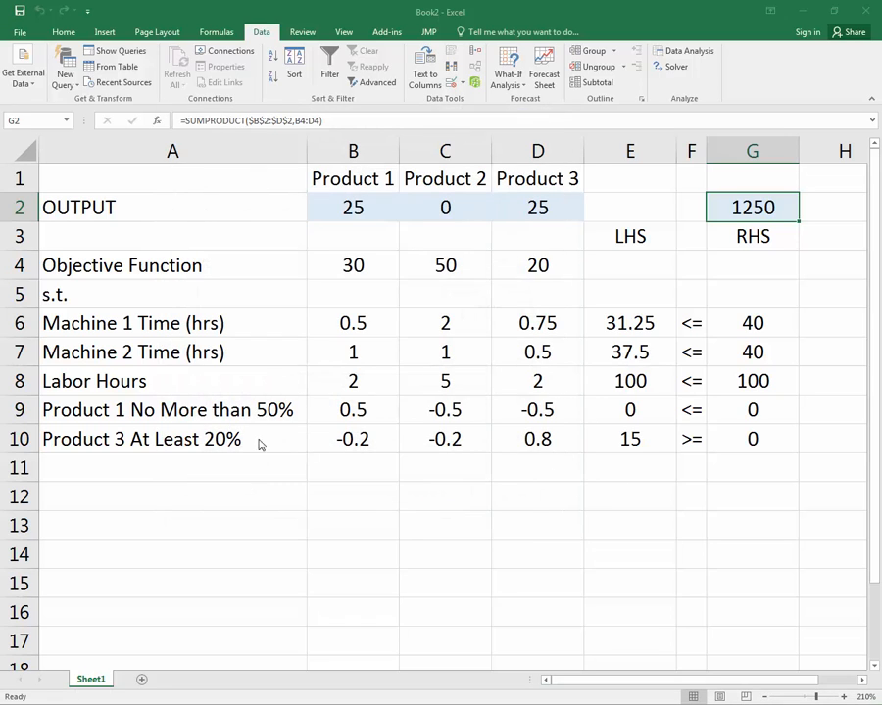
Keep the Solver solution and generate a Sensitivity report
drag(264, 220, 500, 272)
click(483, 324)
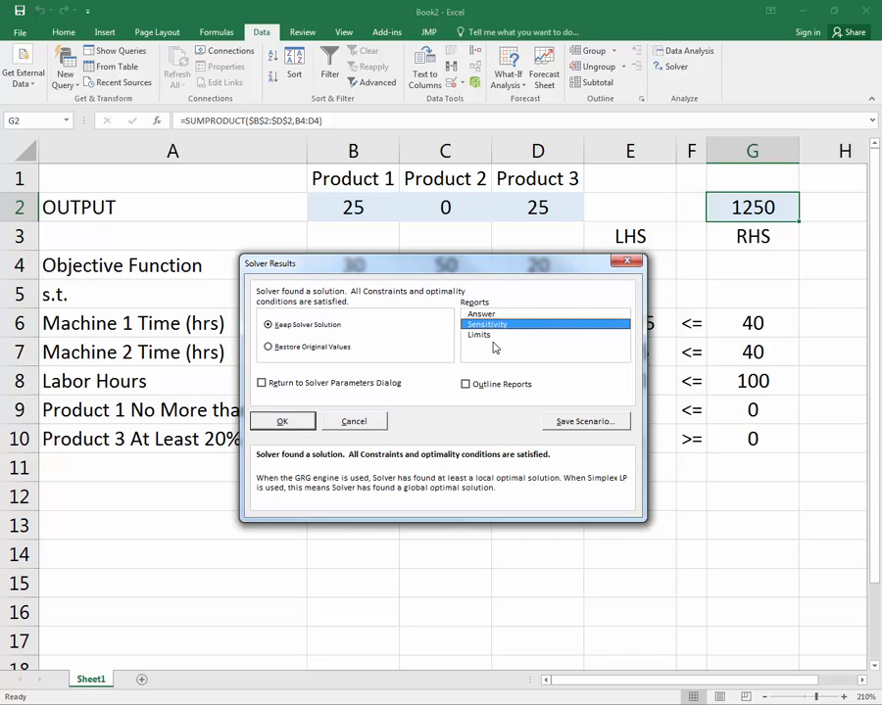
click(296, 423)
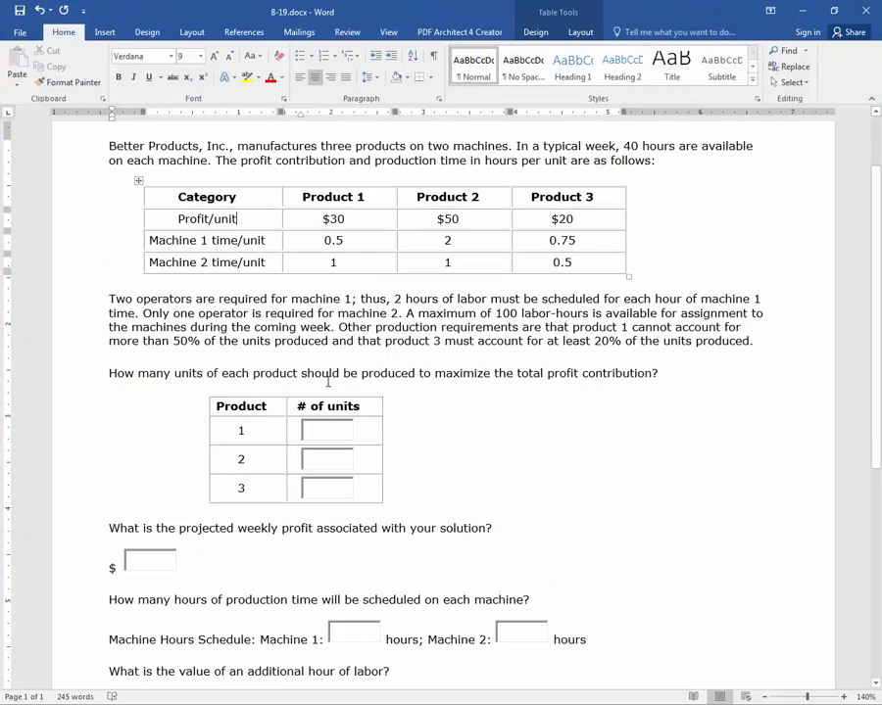
Compare the Word document's questions with the solved Excel model, examining product quantities in B2:D2, total profit in G2 and Machine 1 hours in E6
click(334, 430)
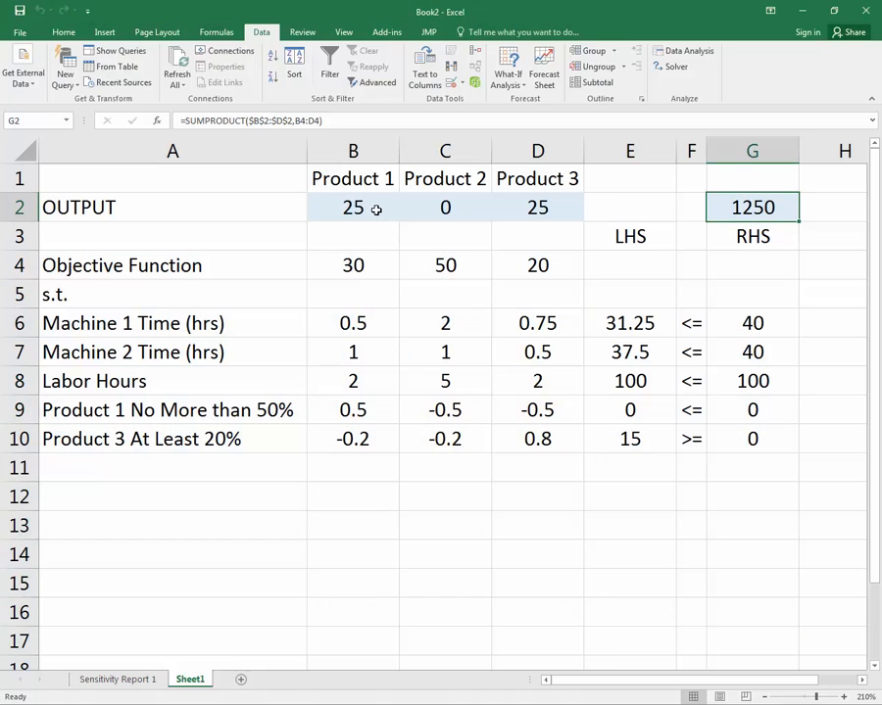
click(376, 201)
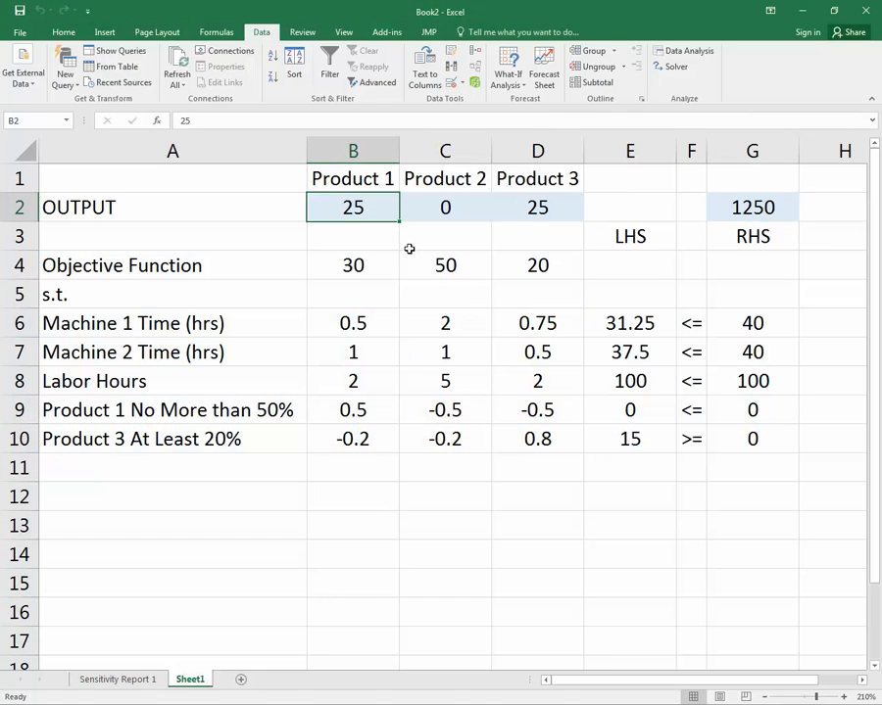
key(Right)
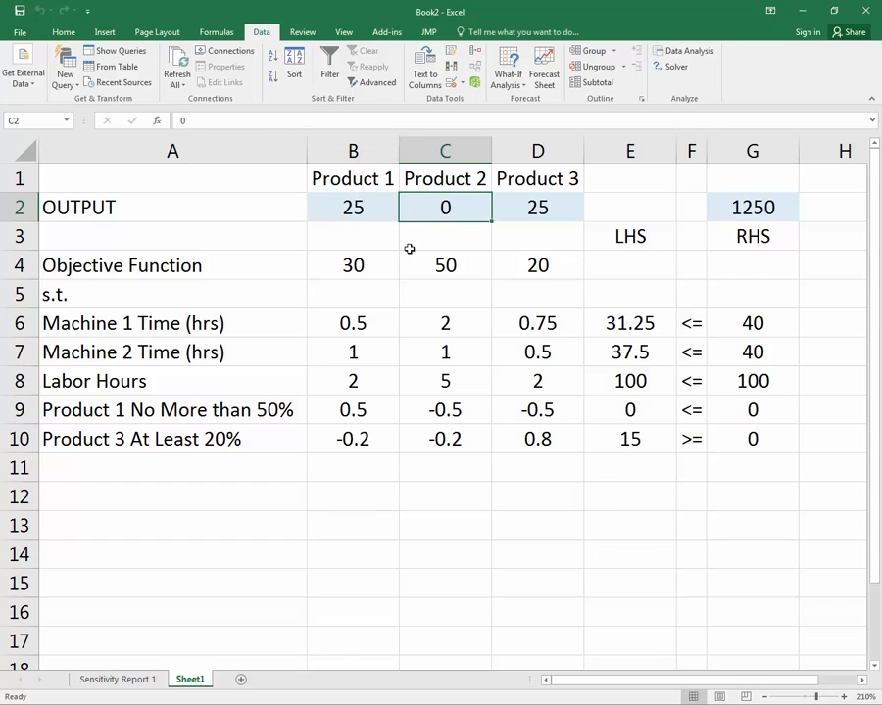
key(Right)
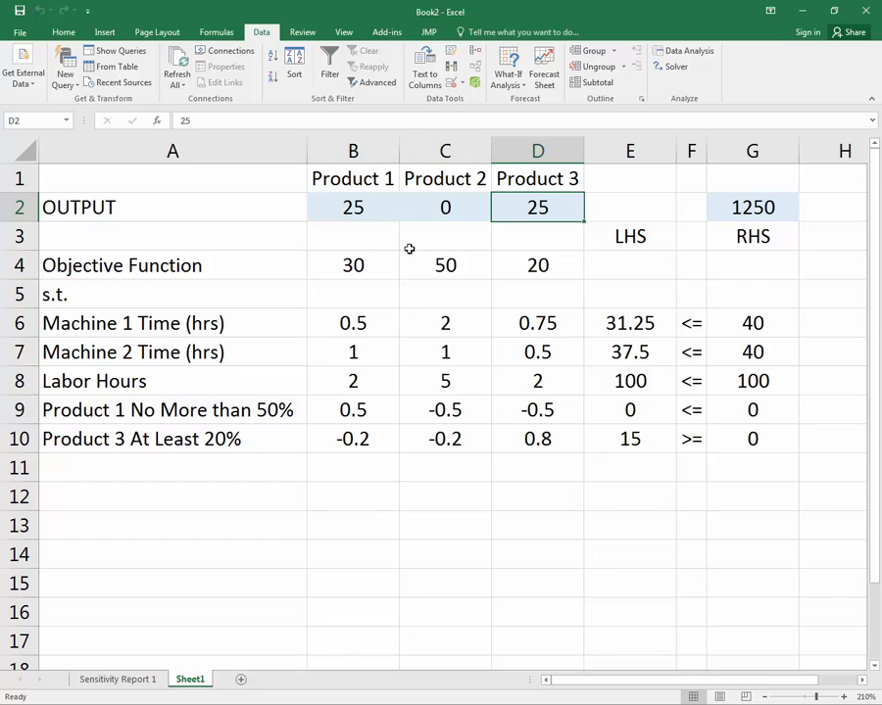
click(716, 211)
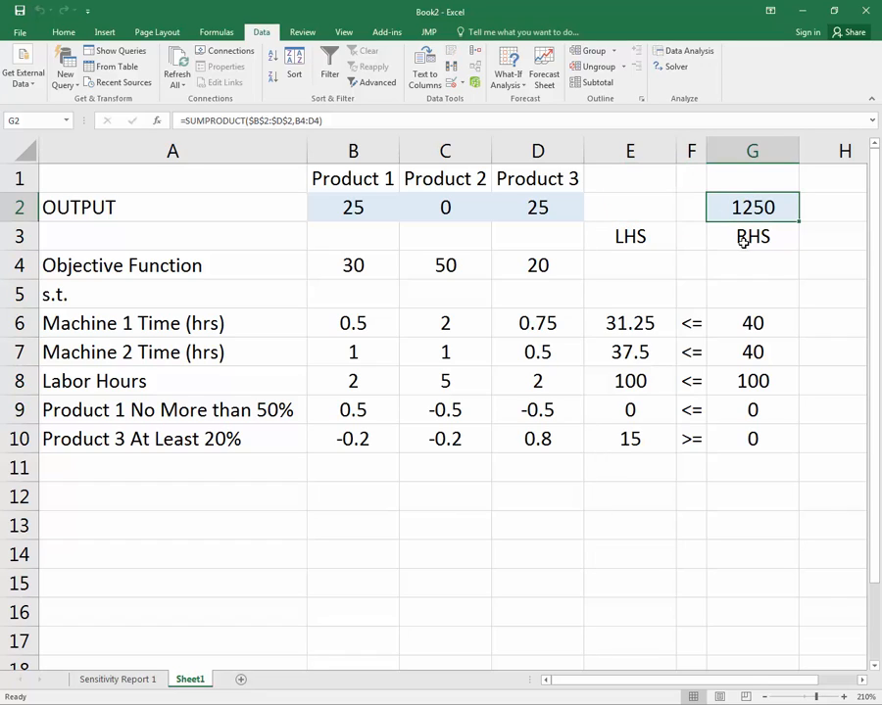
key(alt+Tab)
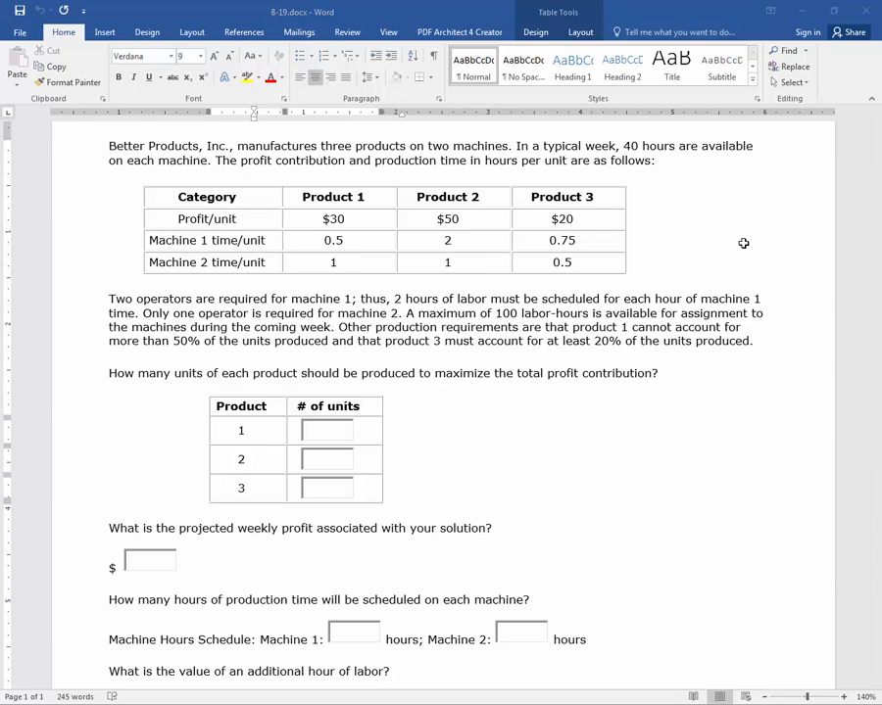
key(alt+Tab)
click(630, 324)
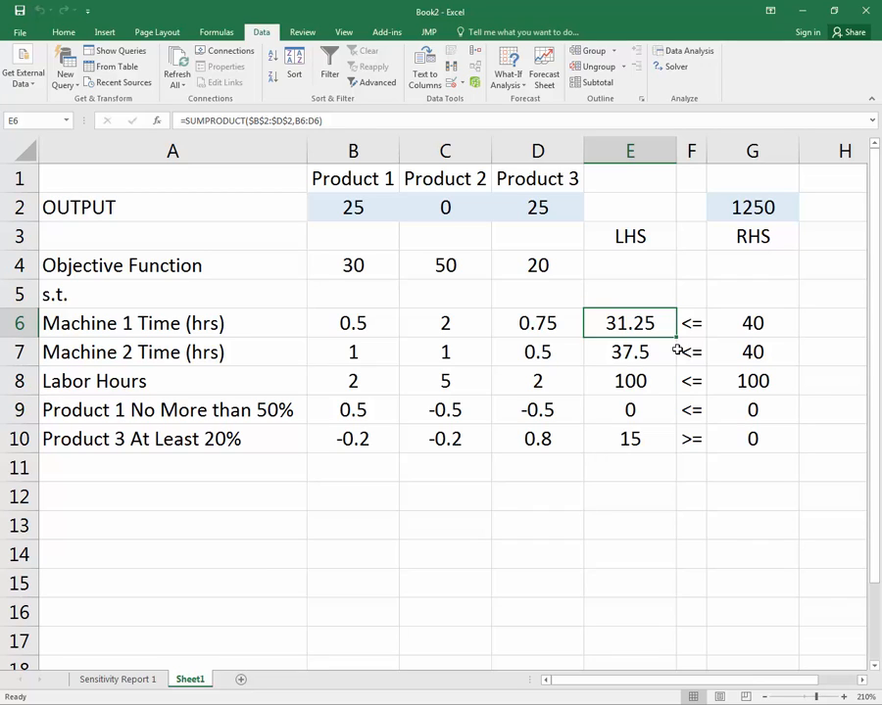
Read the Word question on the value of an additional labor hour and check the Labor Hours total in Excel cell E8
key(alt+Tab)
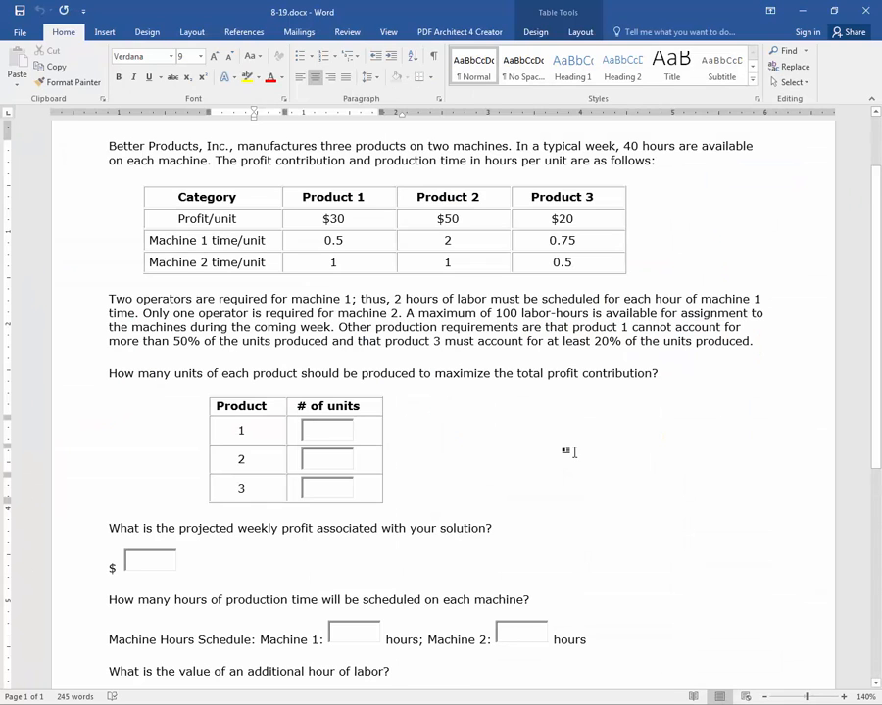
scroll(571, 451, down, 1)
scroll(573, 452, down, 5)
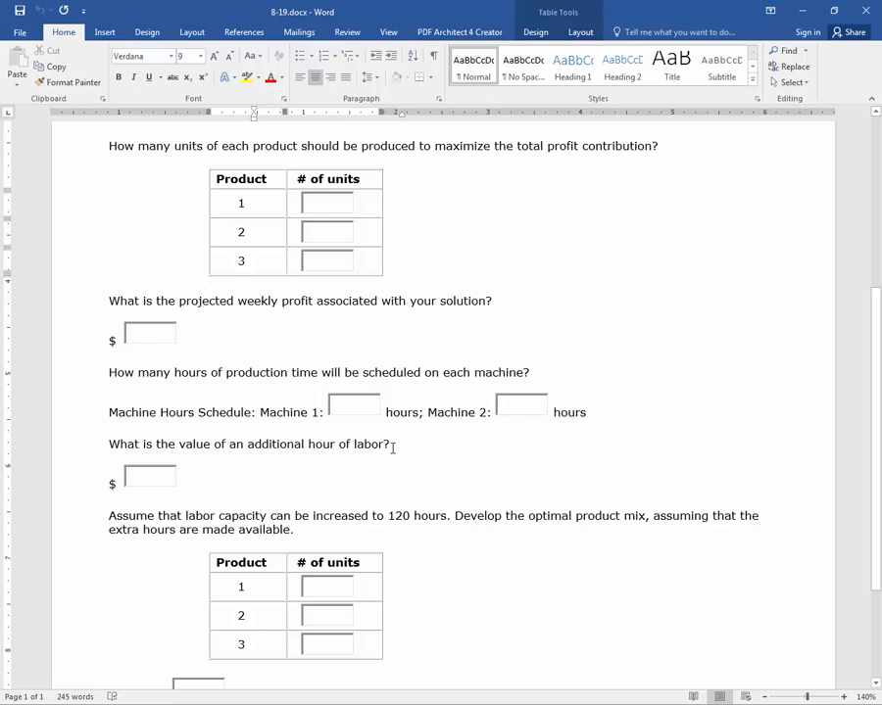
key(alt+Tab)
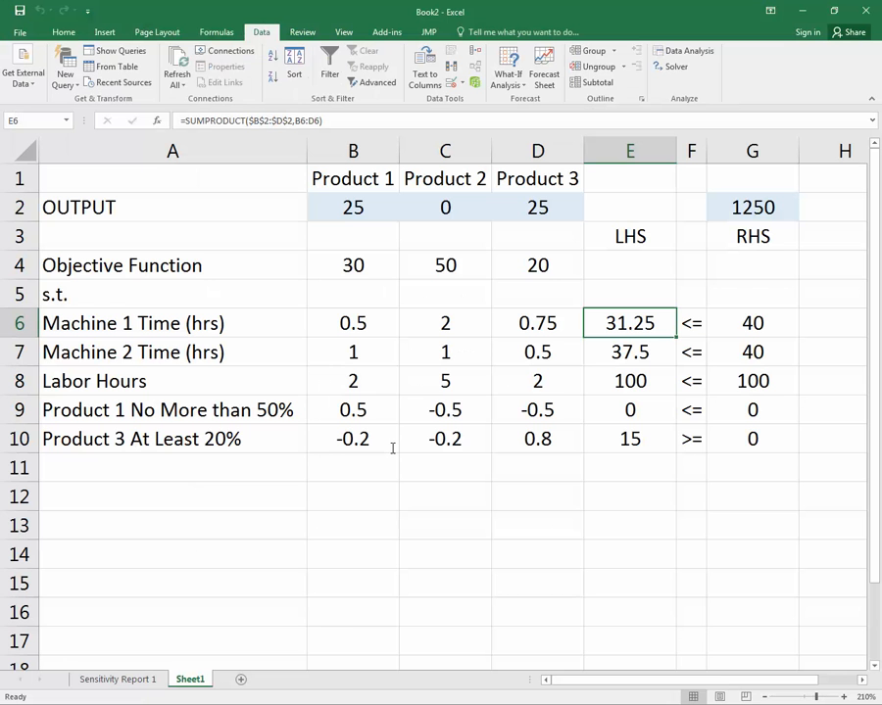
click(617, 382)
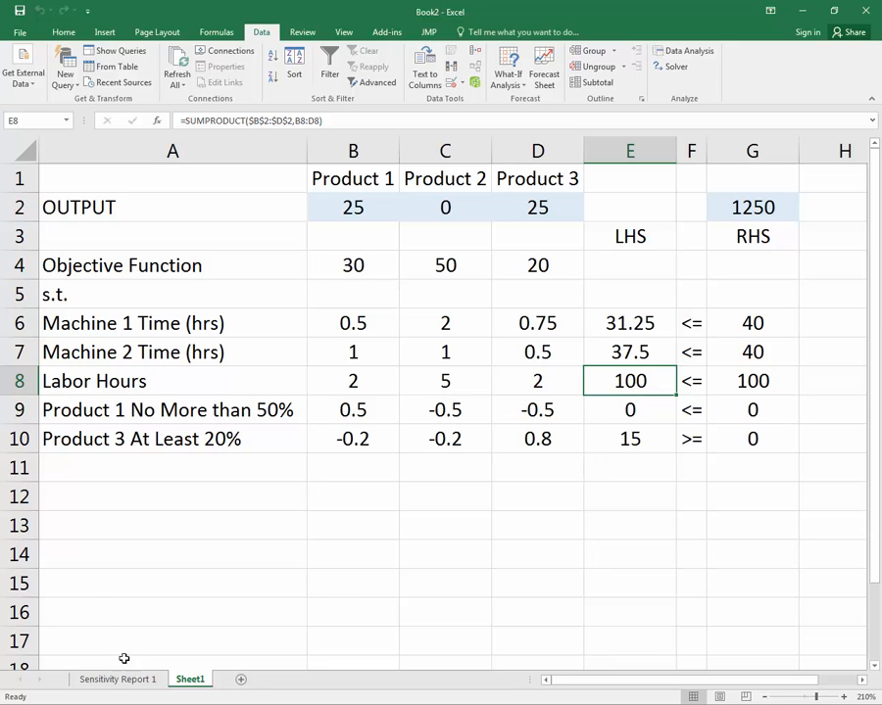
Open Sensitivity Report 1, enlarge it for reading, and examine the shadow price of the Labor Hours constraint
click(134, 681)
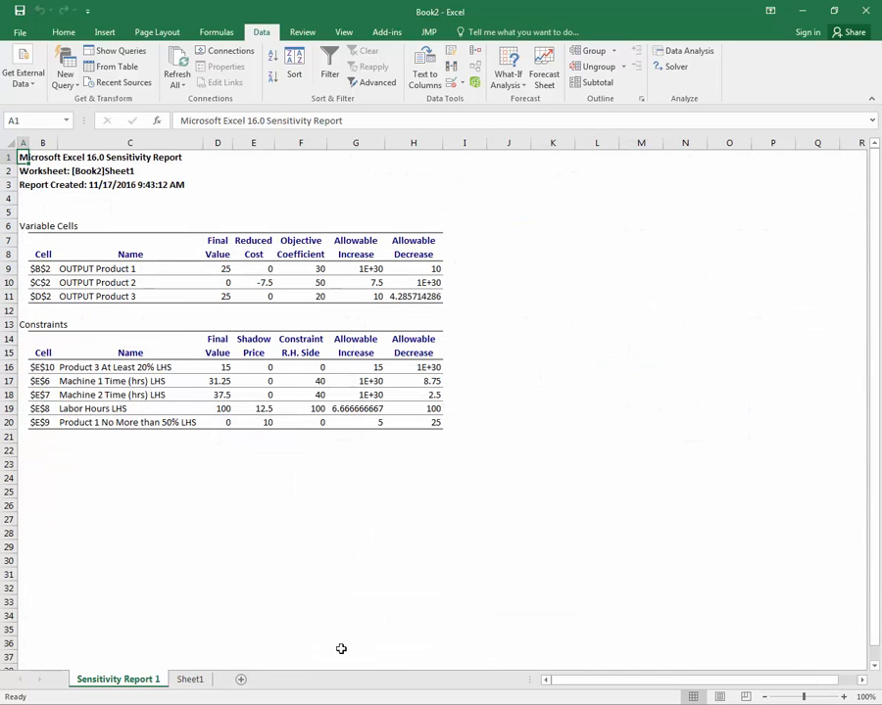
click(843, 698)
click(844, 697)
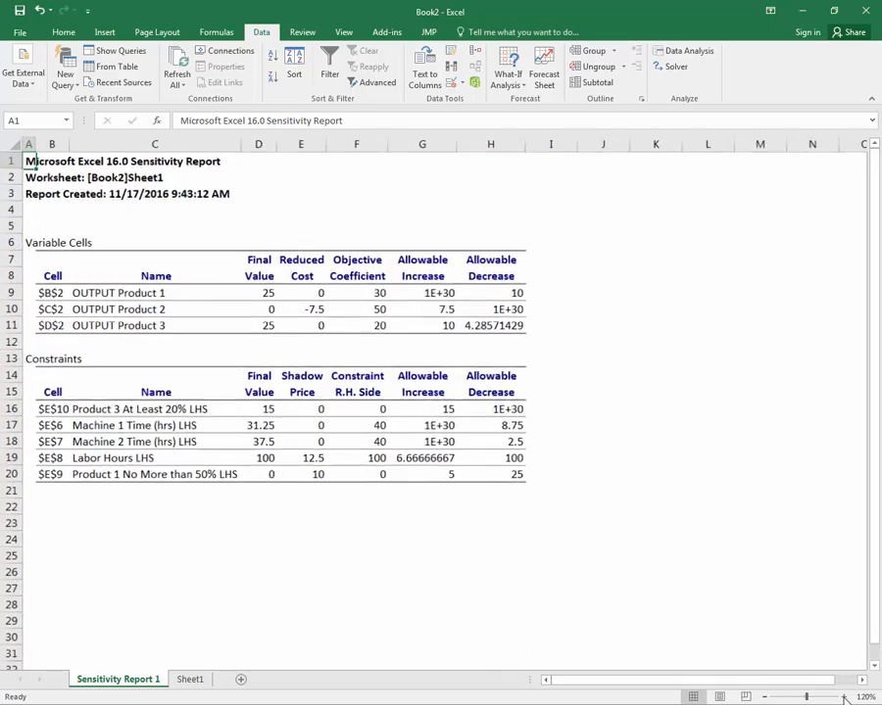
click(844, 698)
click(843, 698)
click(843, 698)
click(844, 697)
click(843, 697)
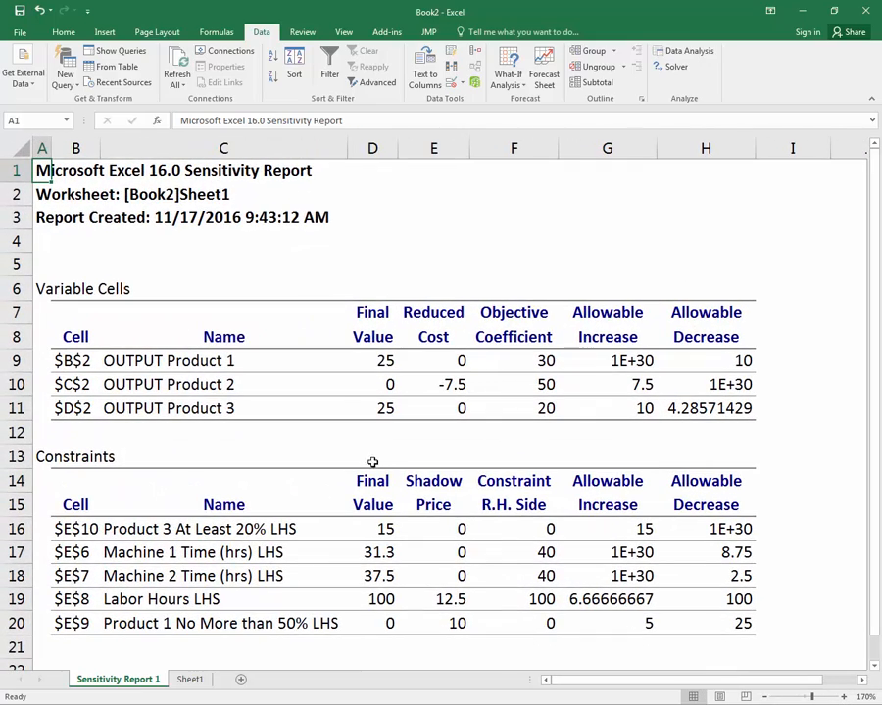
scroll(369, 451, down, 2)
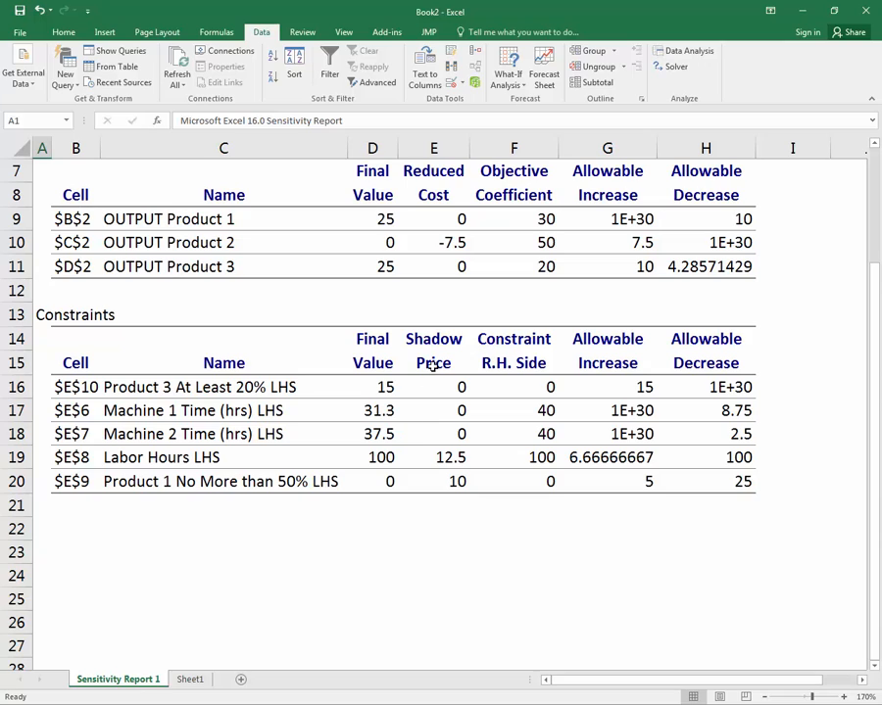
click(436, 460)
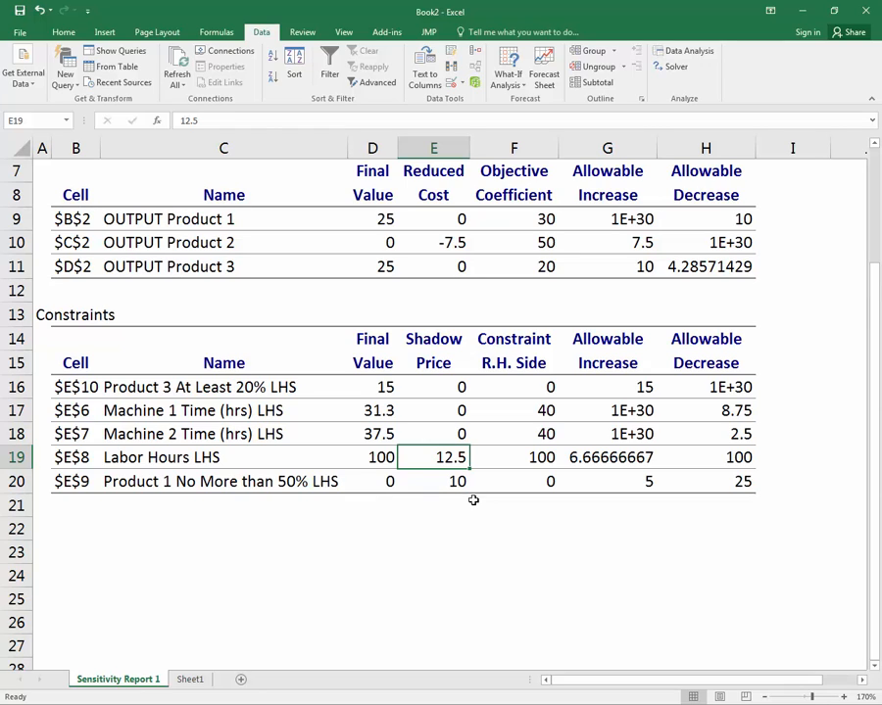
Compare the shadow prices of the Machine 1 Time and Machine 2 Time constraints
click(447, 412)
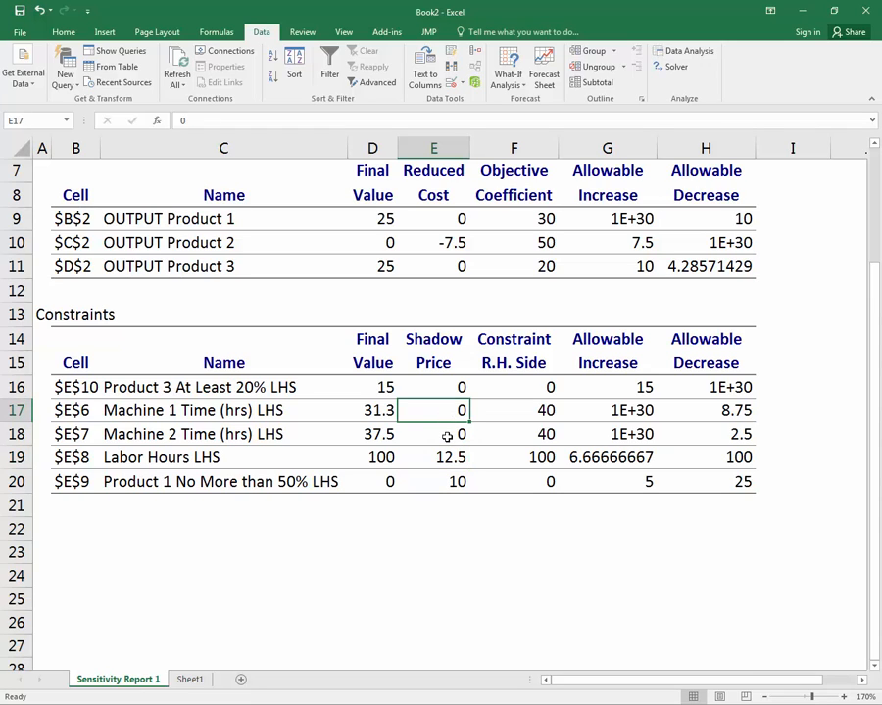
click(447, 434)
click(441, 415)
click(441, 429)
click(454, 415)
click(451, 428)
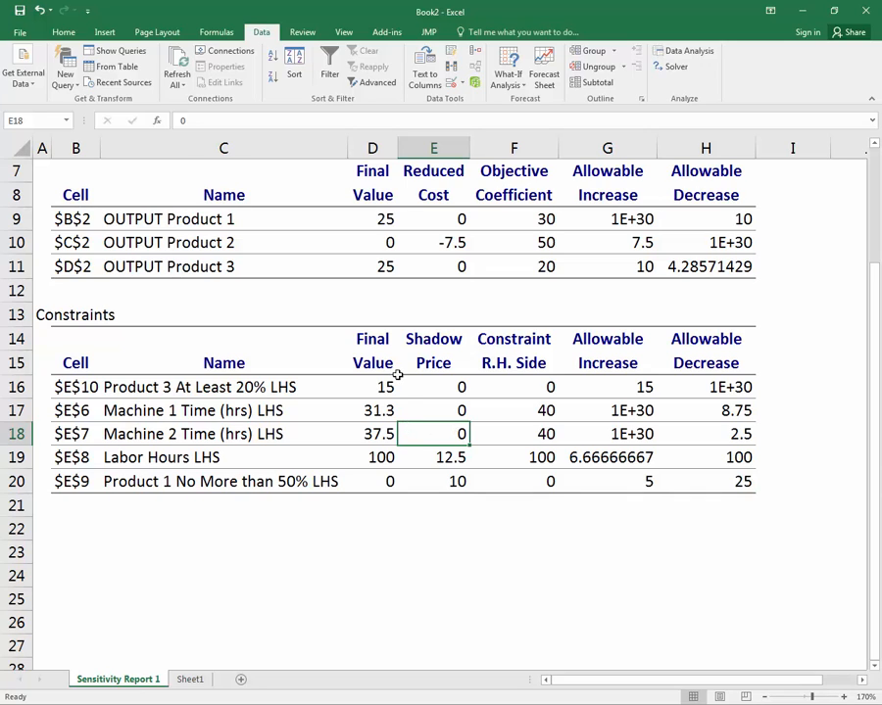
Widen column D of the sensitivity report slightly and recheck the machine and labor shadow prices
drag(398, 150, 407, 150)
click(466, 413)
click(469, 437)
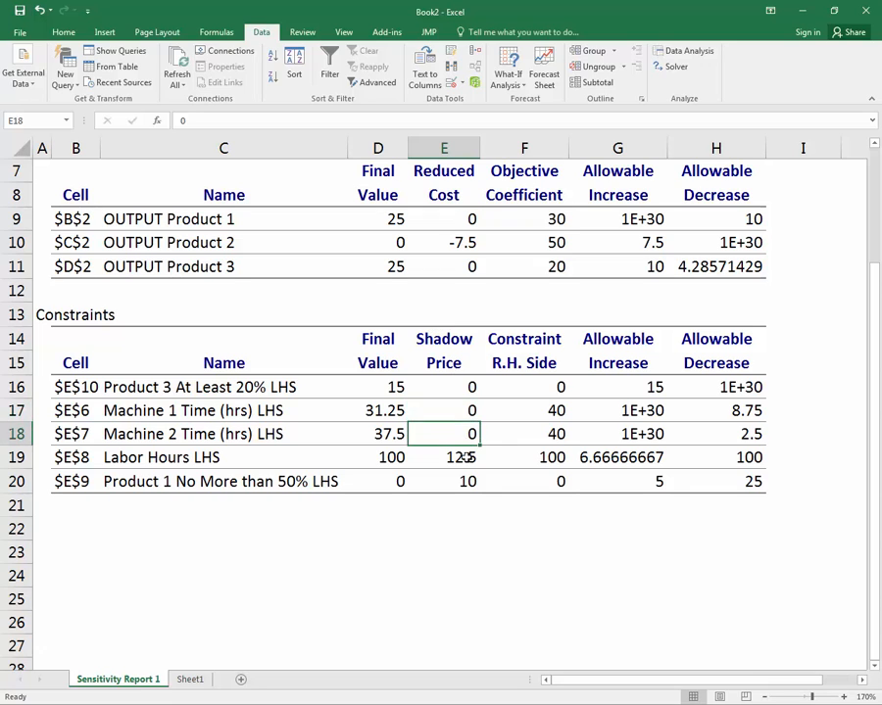
click(466, 457)
Read the Word question about raising labor capacity to 120 hours, and check the Labor Hours allowable increase in the Excel sensitivity report
key(alt+Tab)
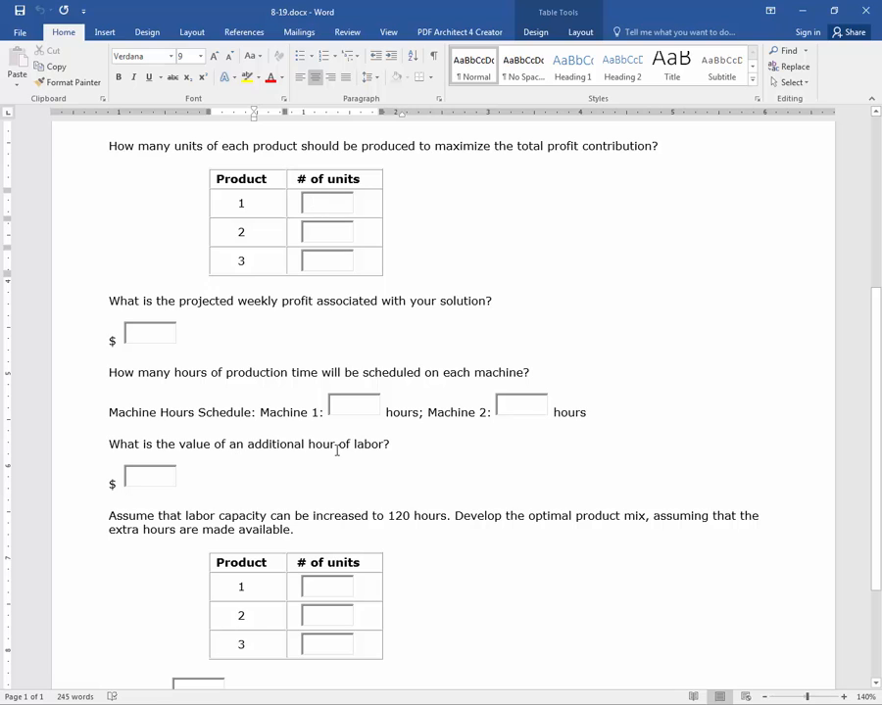
click(152, 476)
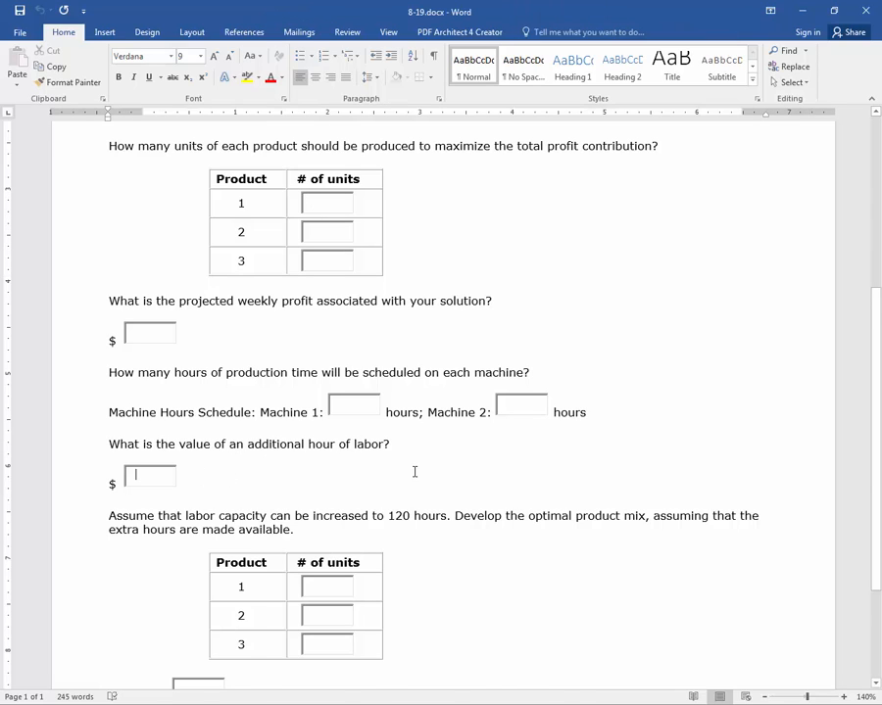
scroll(412, 468, down, 1)
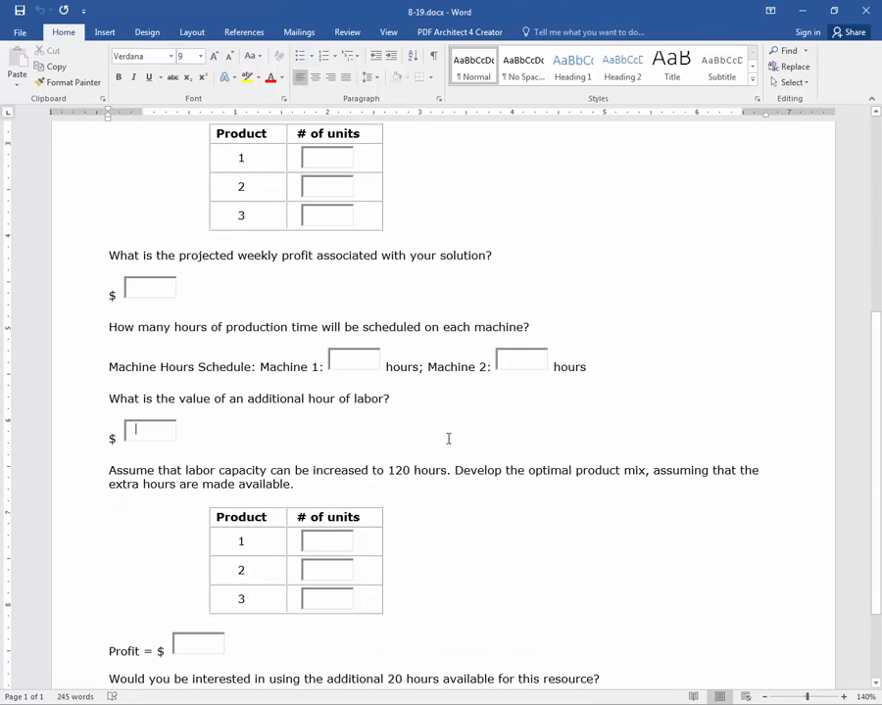
scroll(448, 439, down, 2)
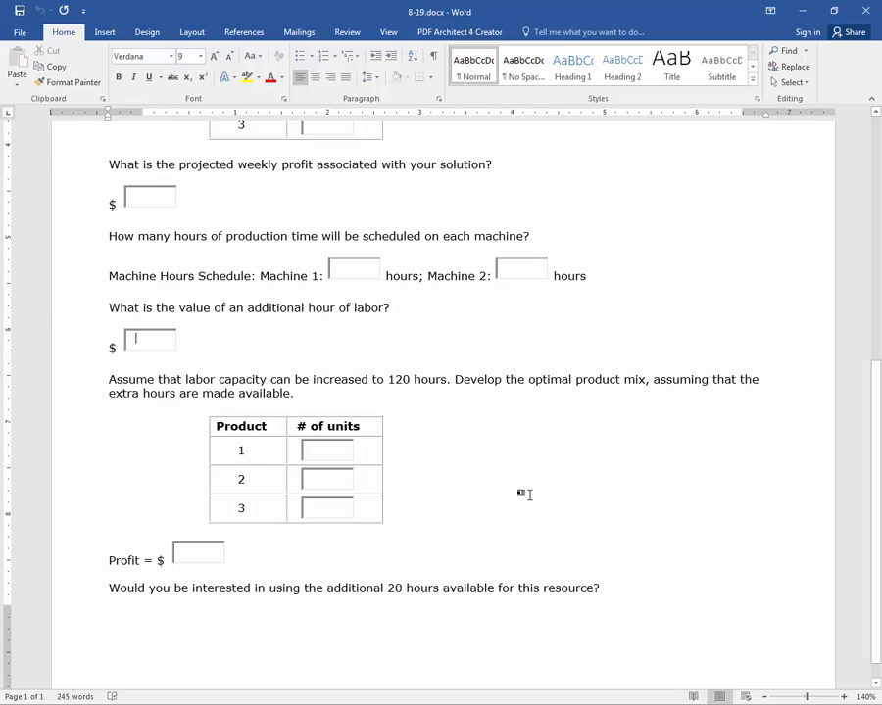
key(alt+Tab)
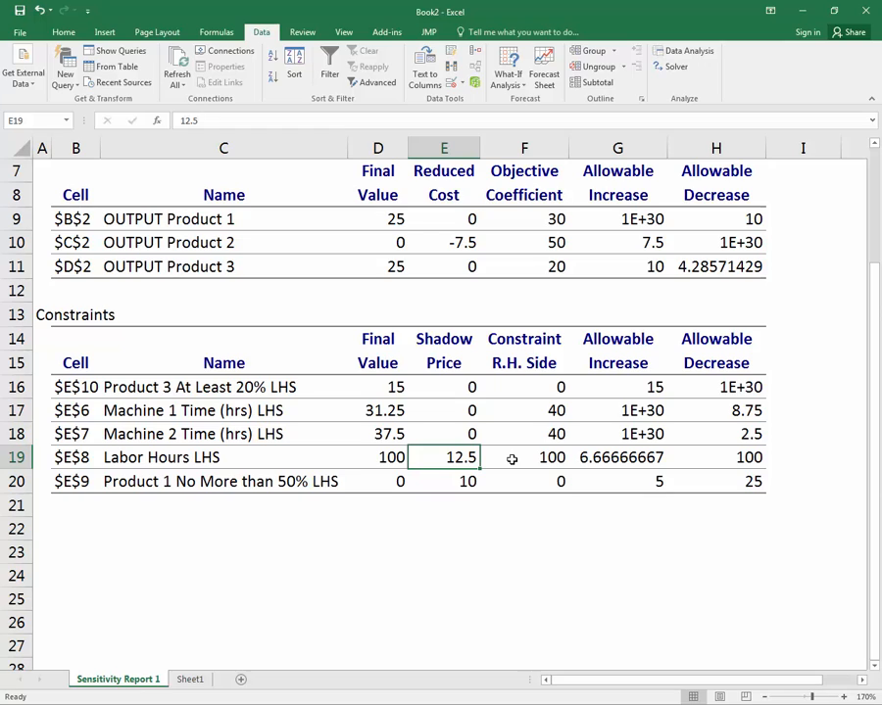
click(610, 459)
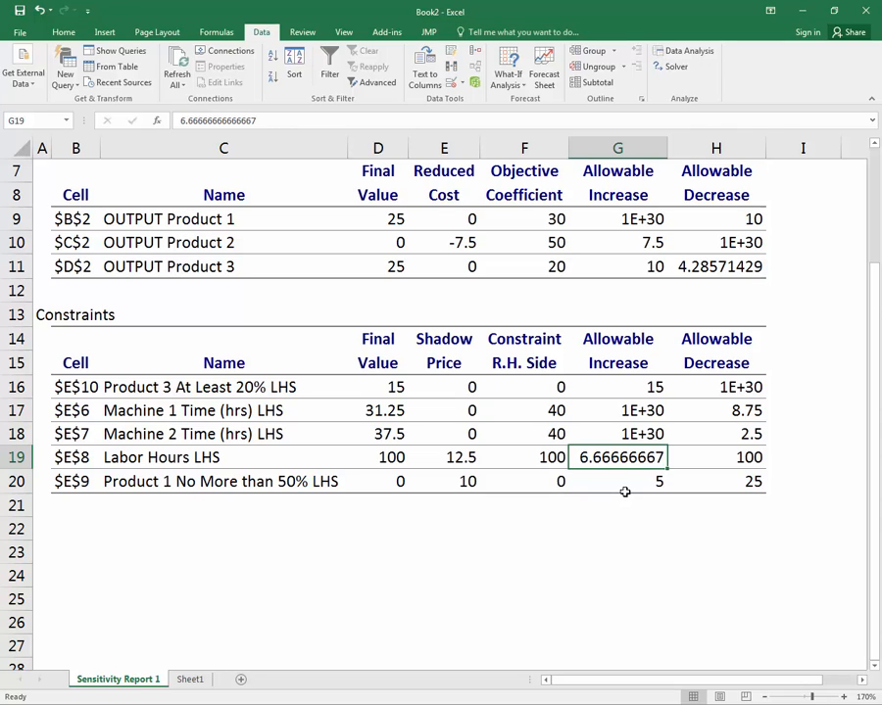
Create a copy of Sheet1 and place it at the end of the workbook
click(192, 684)
right_click(192, 684)
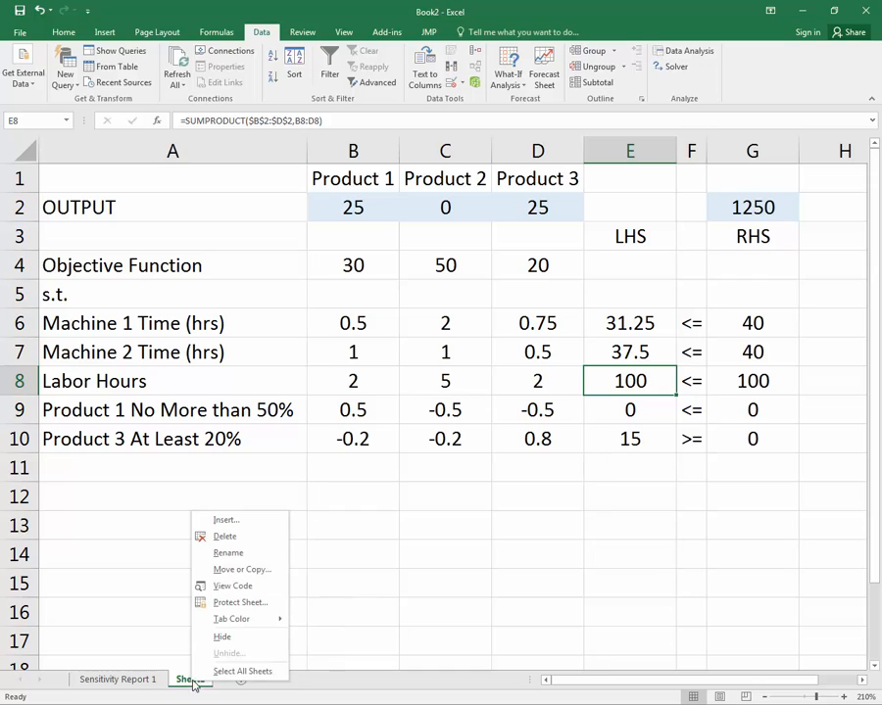
click(241, 571)
click(152, 621)
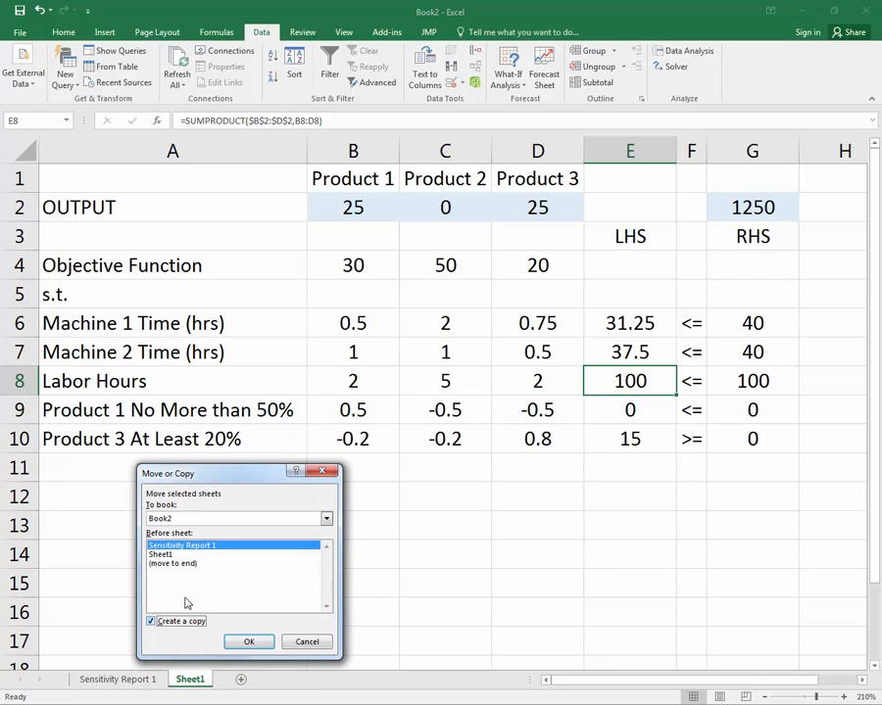
click(181, 564)
click(249, 642)
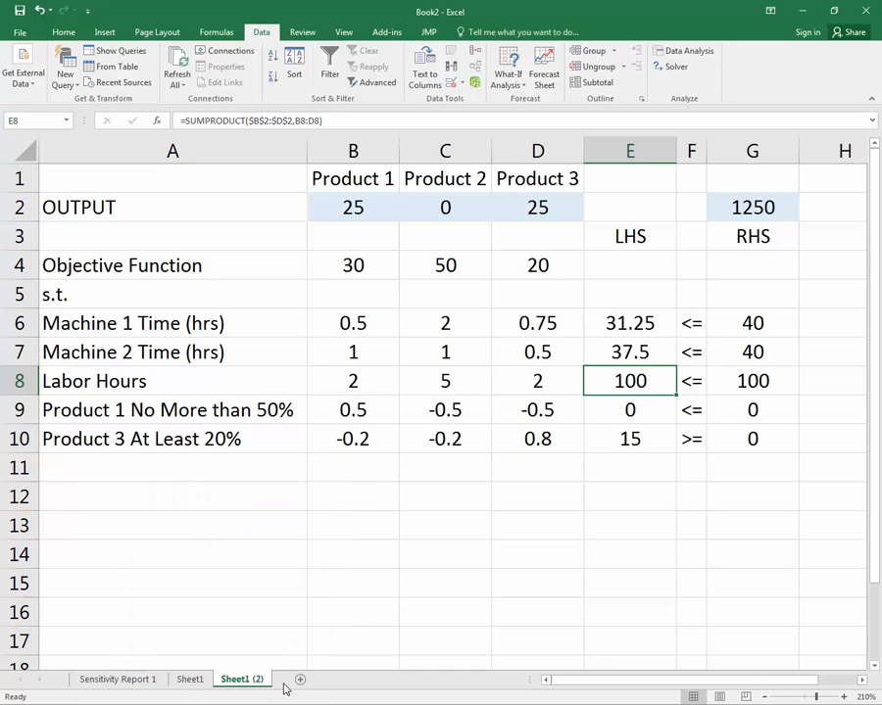
In the copied sheet, set the Labor Hours right-hand side in G8 to 120 and clear the product quantities in B2:D2
click(753, 388)
text(120)
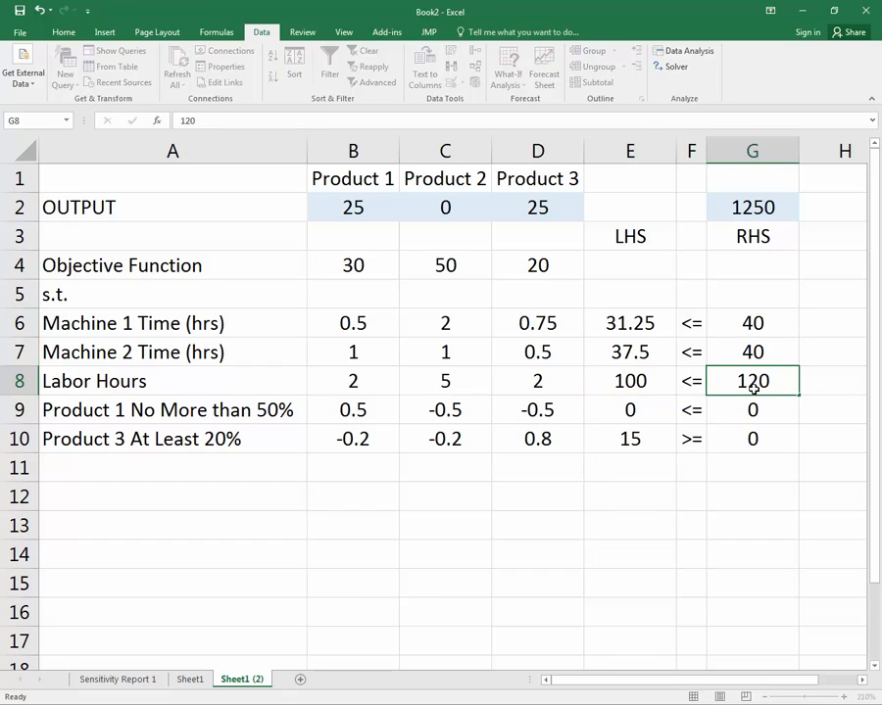
key(Return)
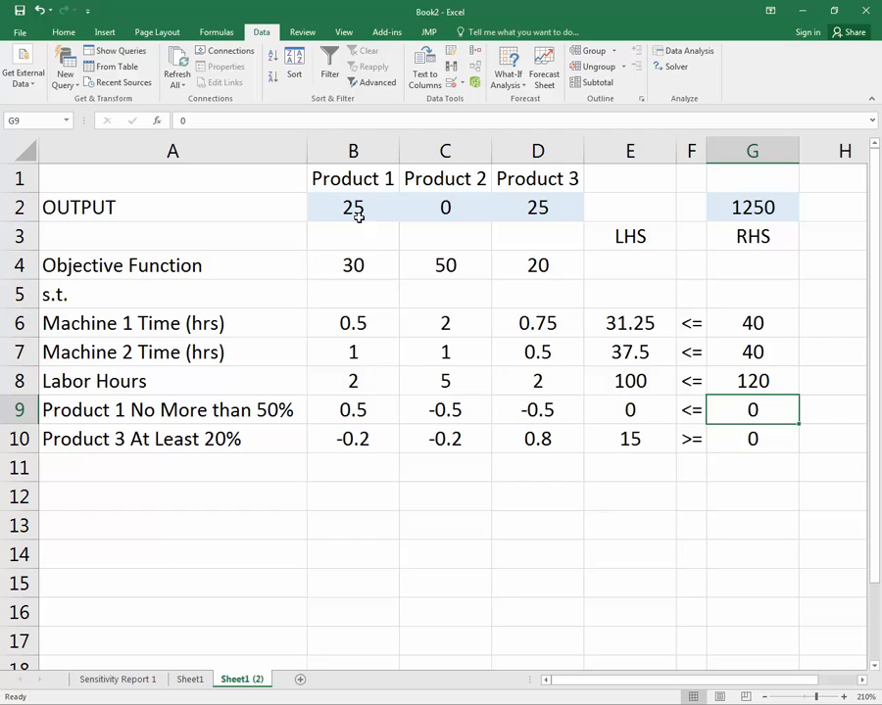
drag(357, 210, 516, 208)
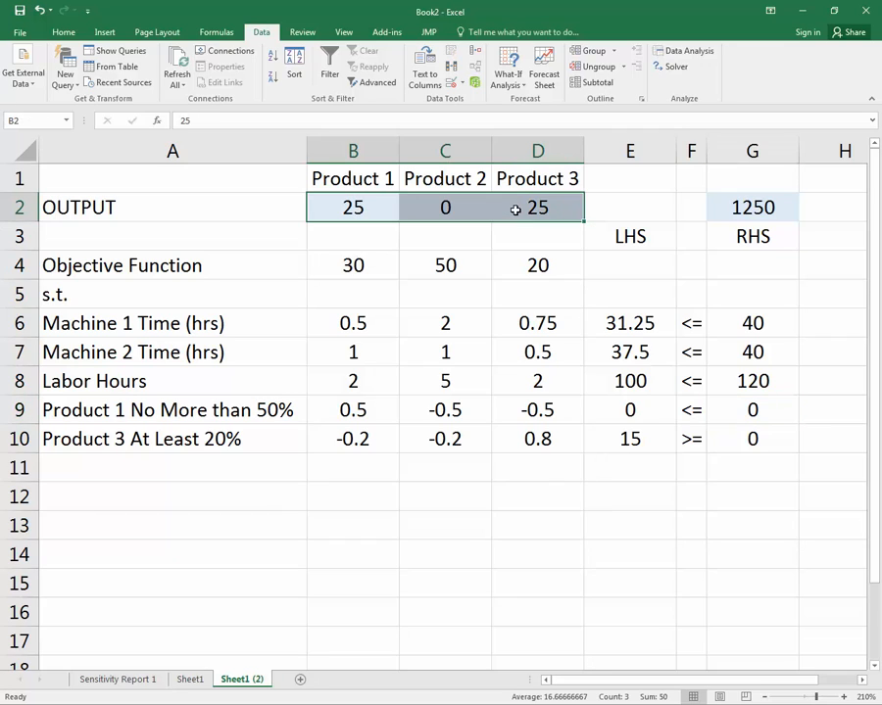
key(Delete)
Solve the copied model with the existing Solver settings, keep the solution, and generate a Sensitivity report
click(739, 202)
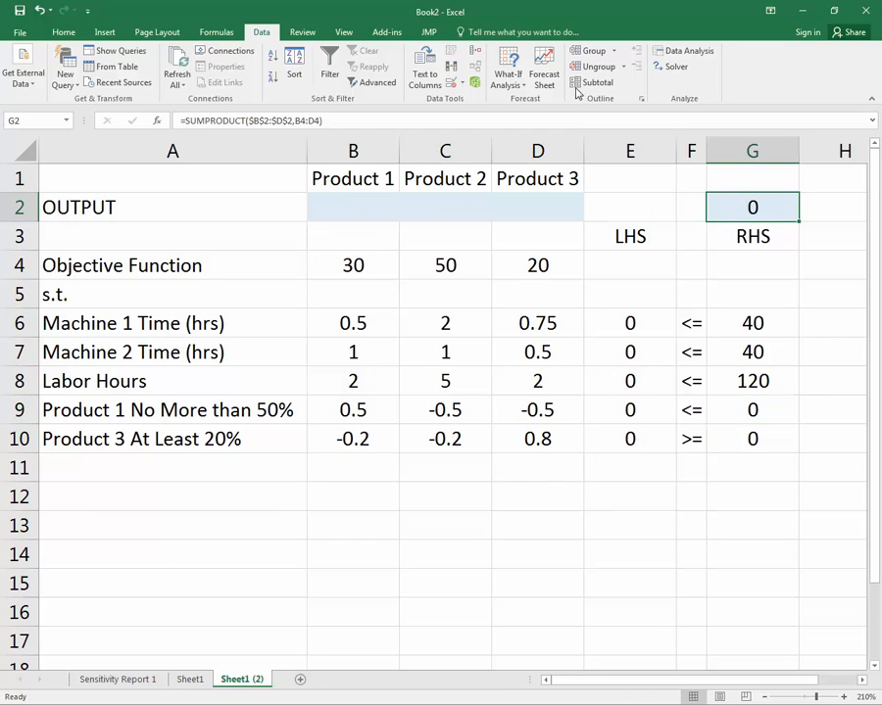
click(674, 67)
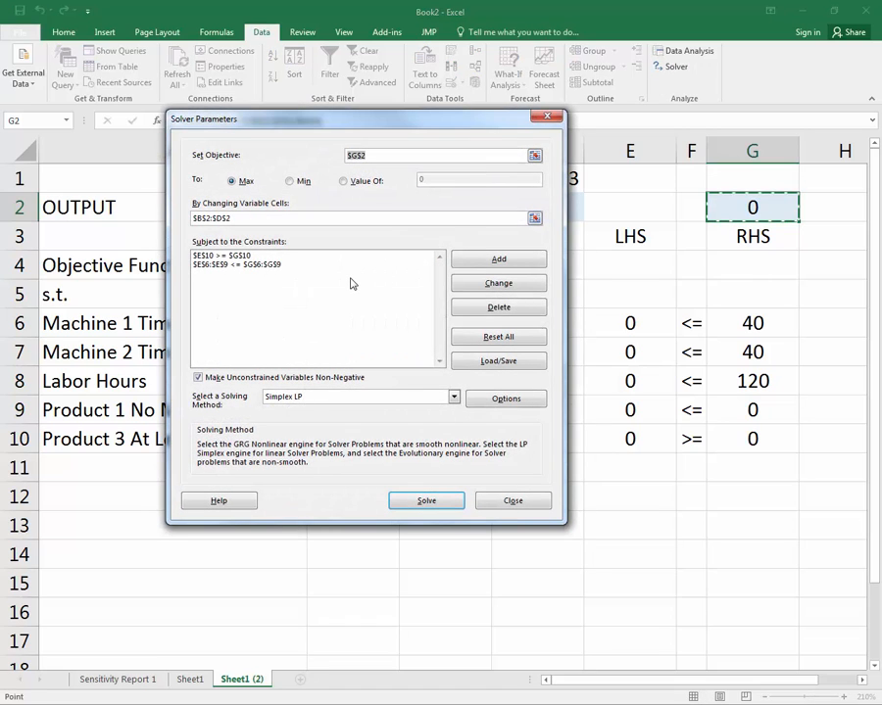
click(428, 503)
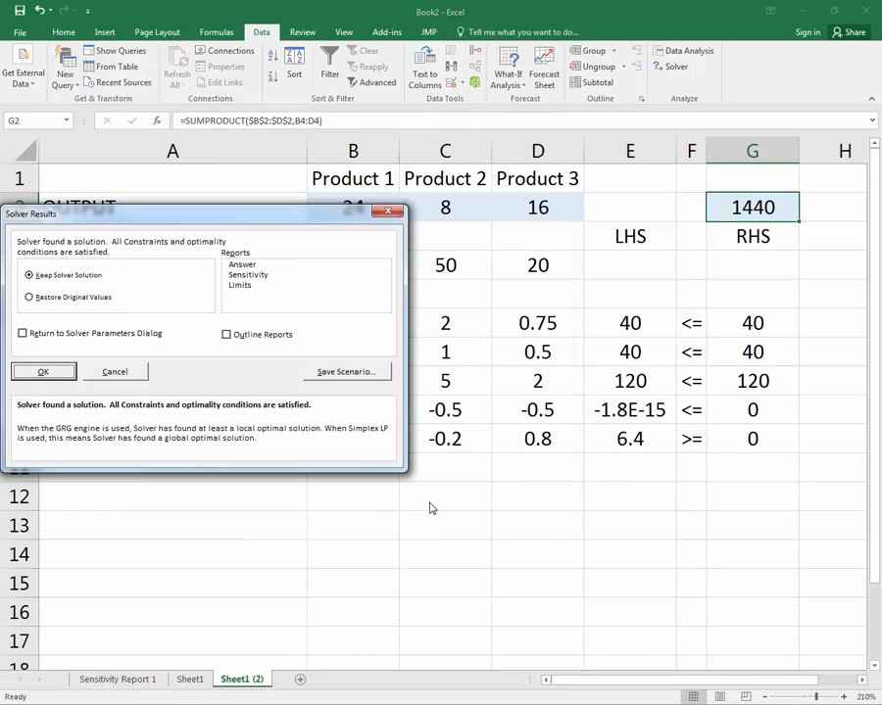
click(247, 274)
click(45, 373)
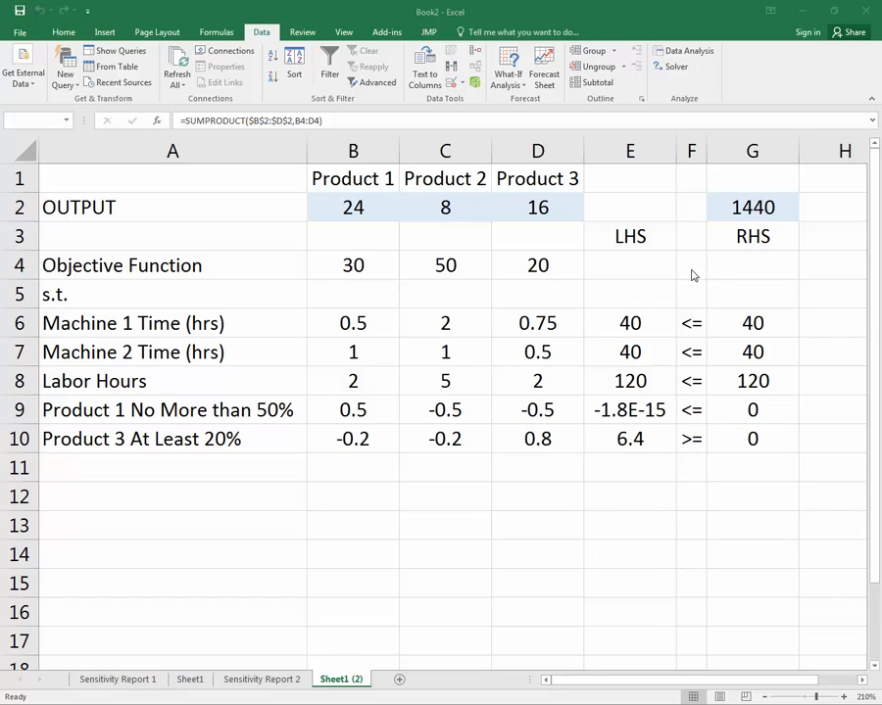
Examine the new product quantities, the machine and labor limits in G6:G8, and the Product 1 constraint value in E9
click(360, 210)
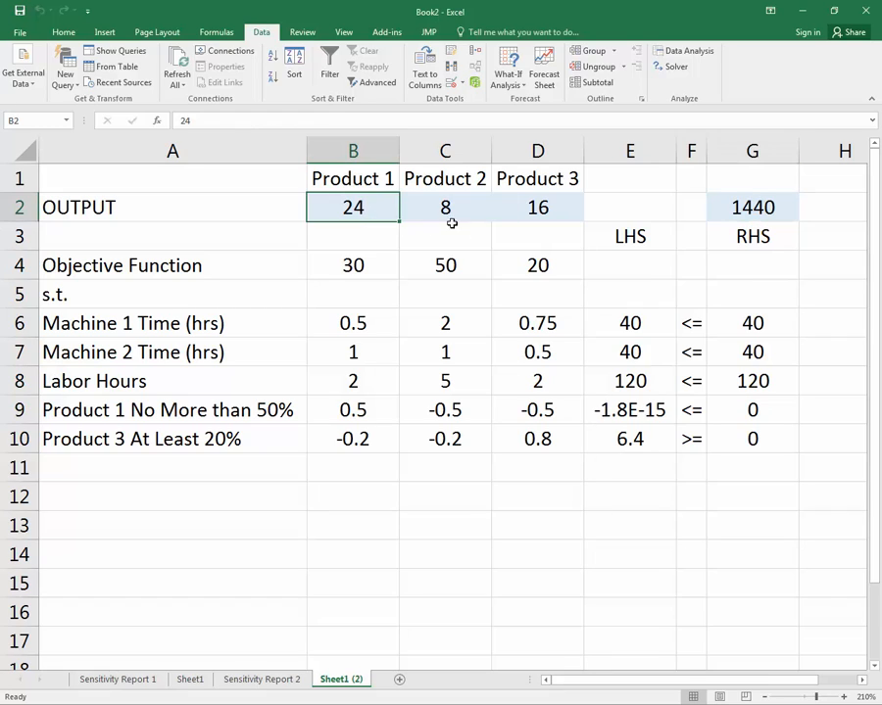
click(451, 217)
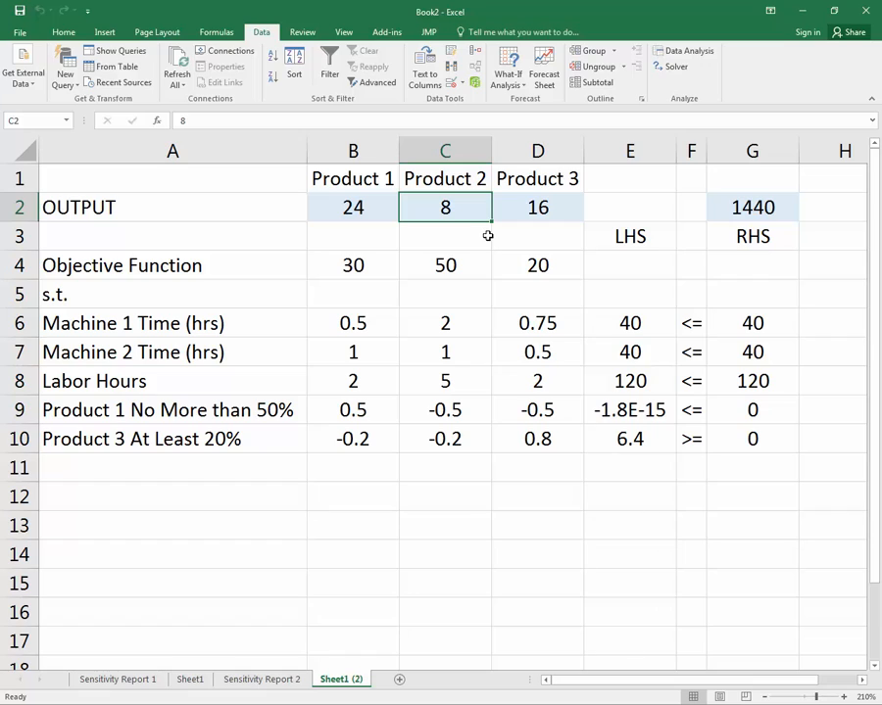
click(756, 333)
click(757, 351)
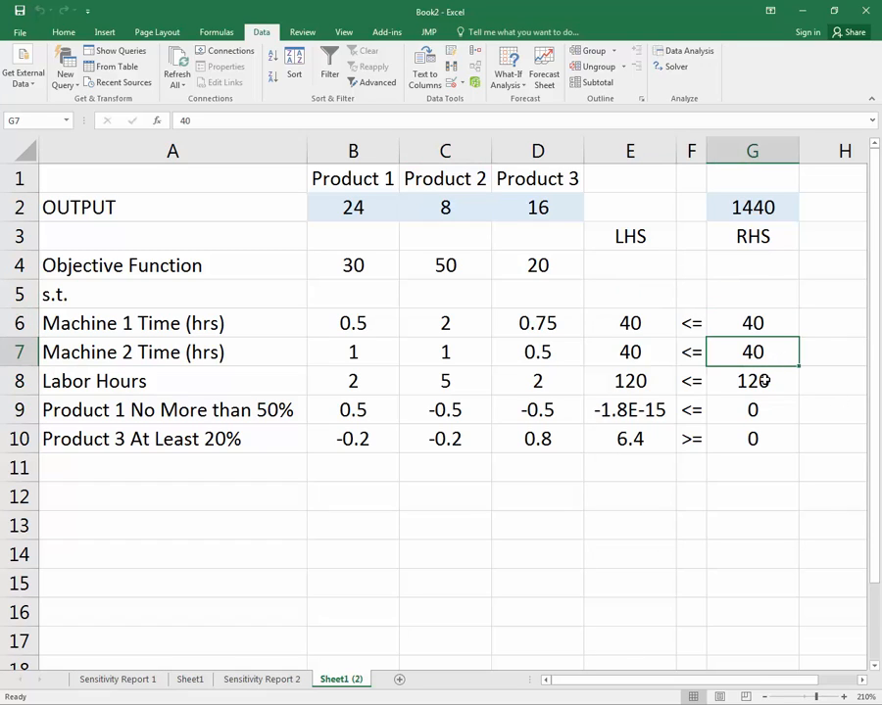
click(763, 382)
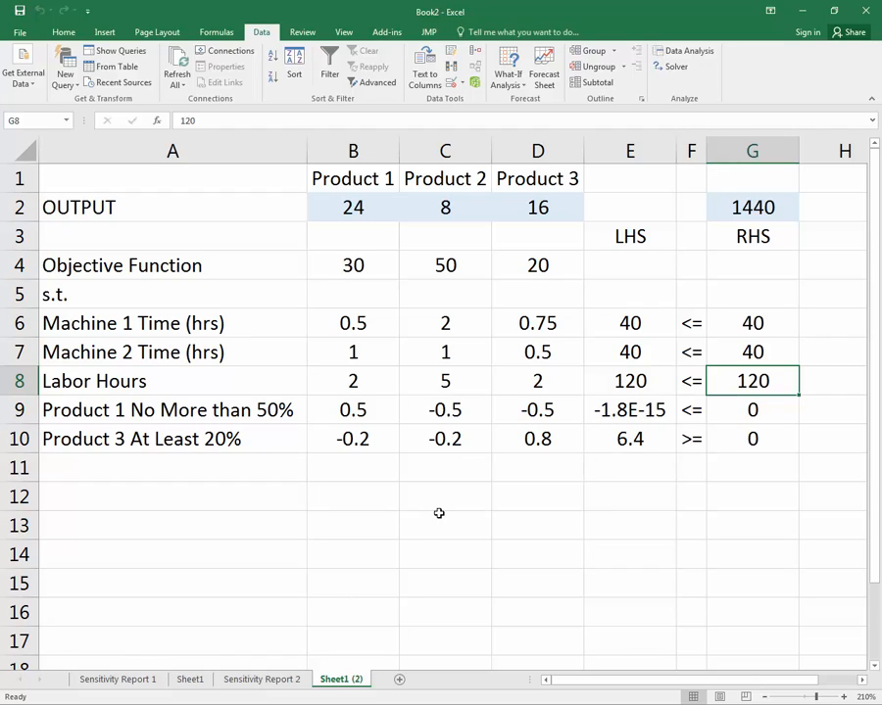
click(618, 409)
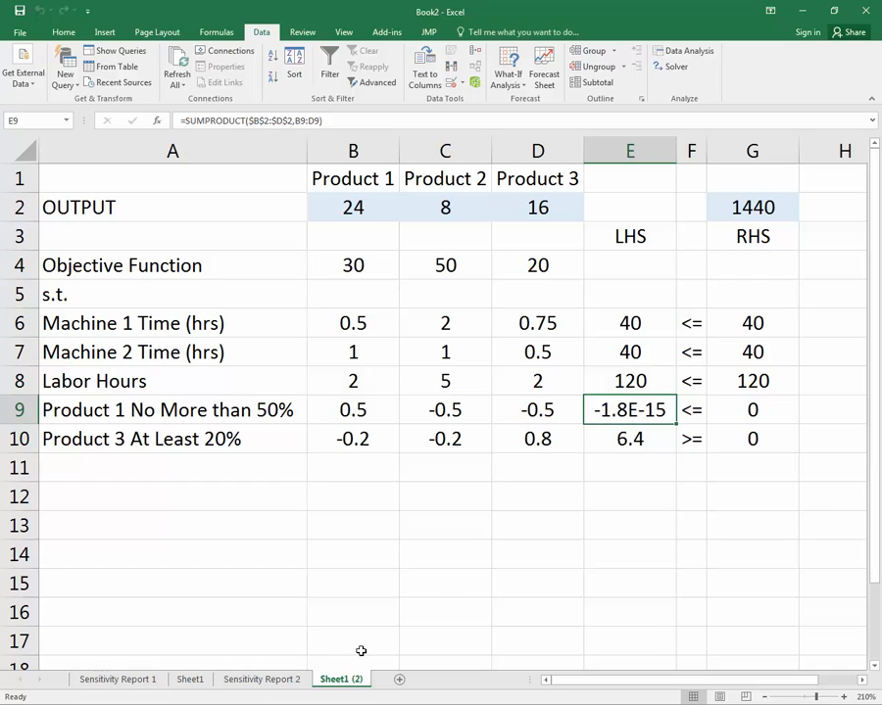
Open Sensitivity Report 2 and check the final value and shadow price of the Labor Hours constraint
click(296, 681)
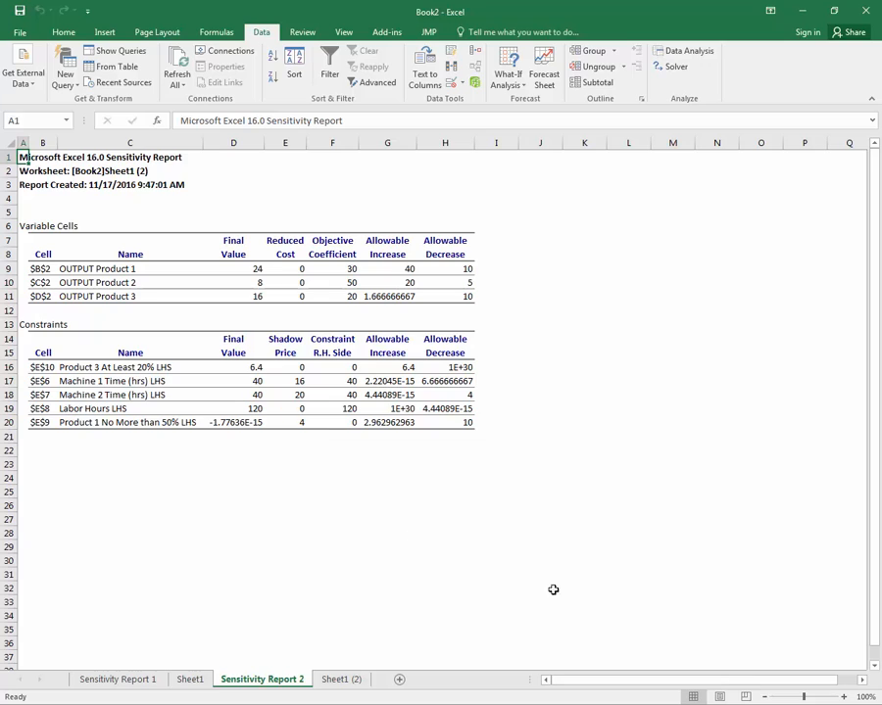
click(843, 697)
click(843, 697)
click(844, 697)
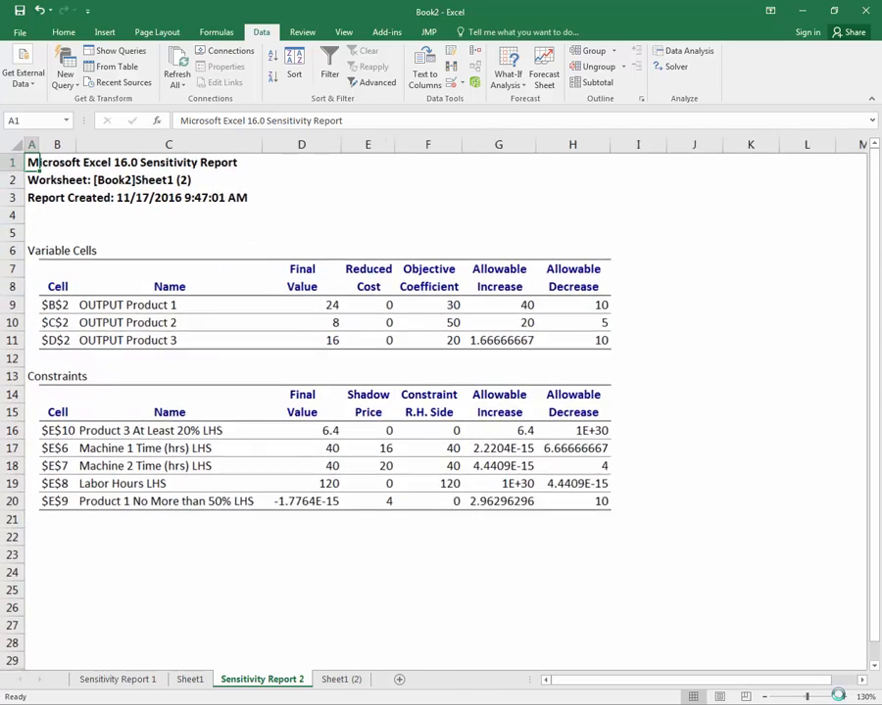
click(844, 697)
click(843, 696)
click(844, 696)
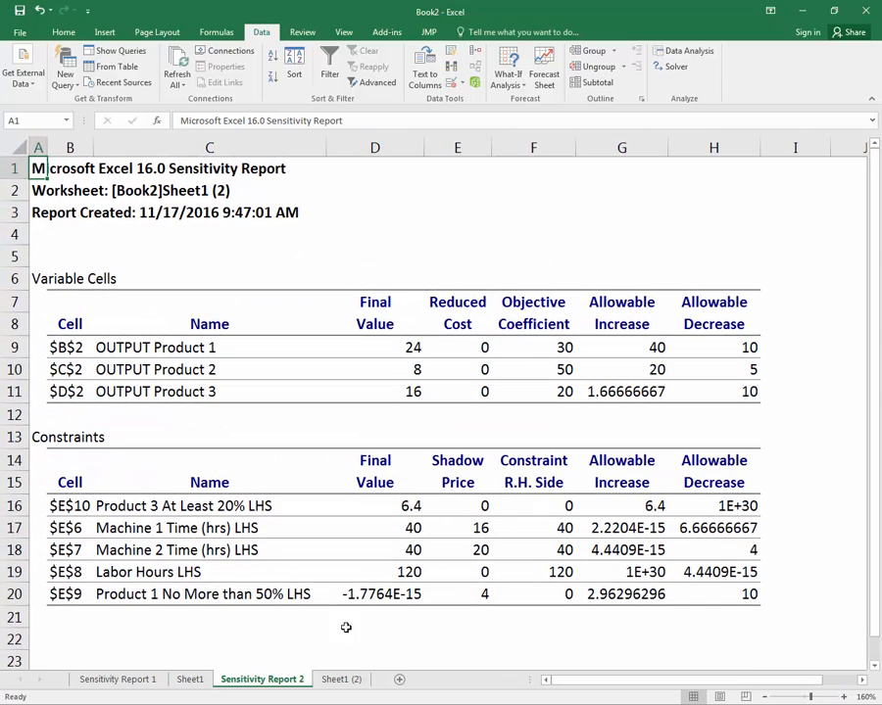
click(409, 572)
click(483, 572)
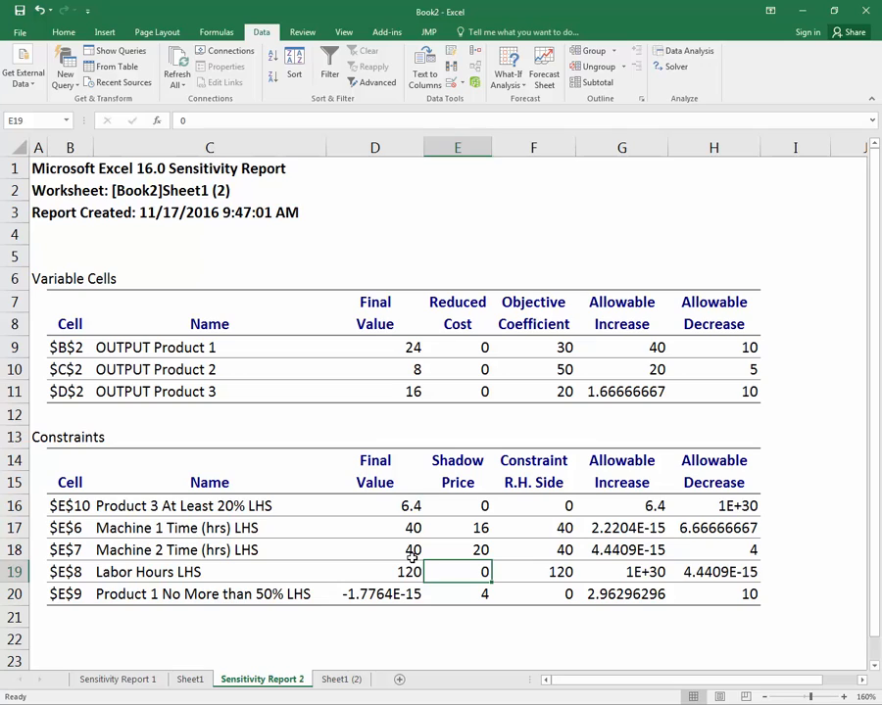
Compare the shadow prices of the Machine 1 Time and Machine 2 Time constraints in E17 and E18
click(473, 527)
click(479, 541)
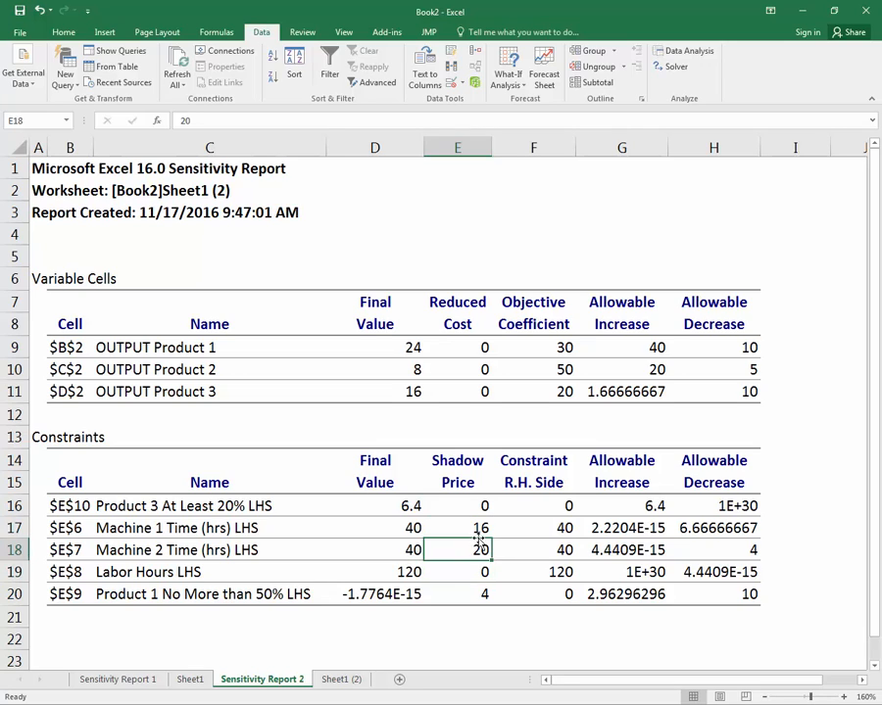
click(475, 527)
click(478, 542)
click(470, 529)
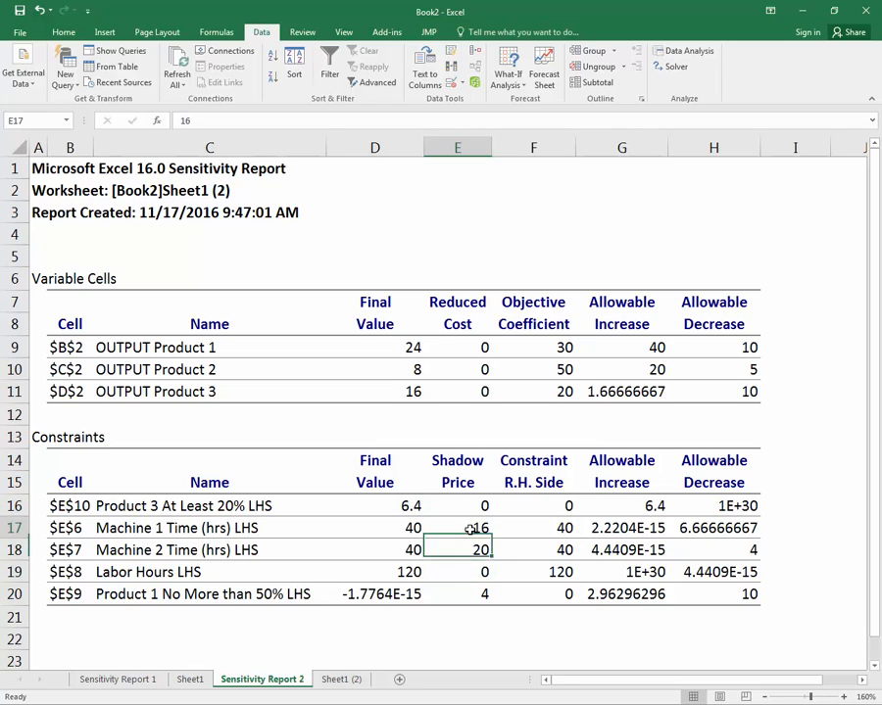
click(469, 548)
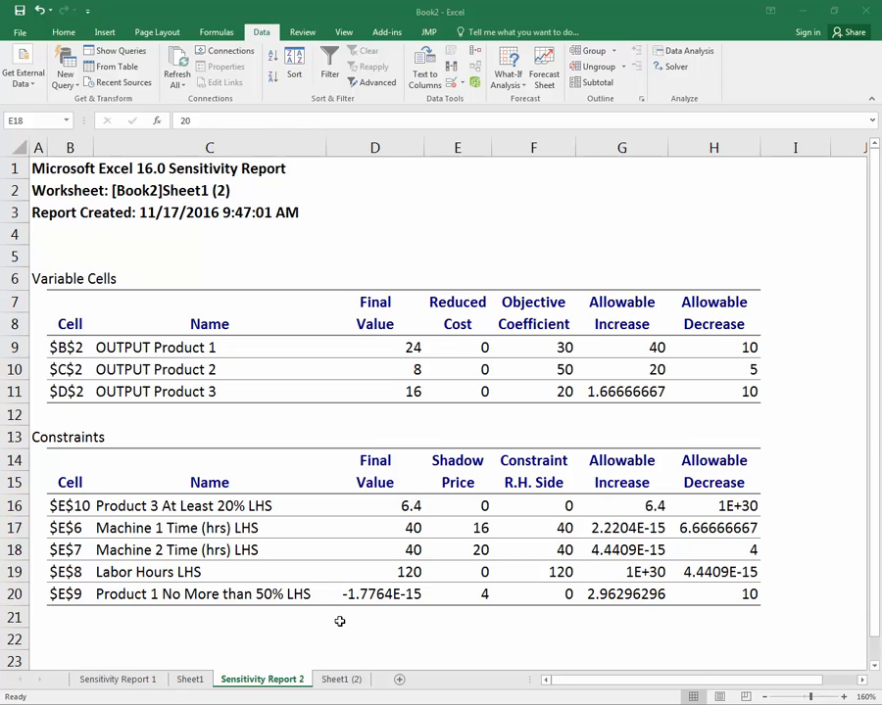
Switch to the Word document to review the profit field and the question about the additional 20 hours, and return to Excel
key(alt+Tab)
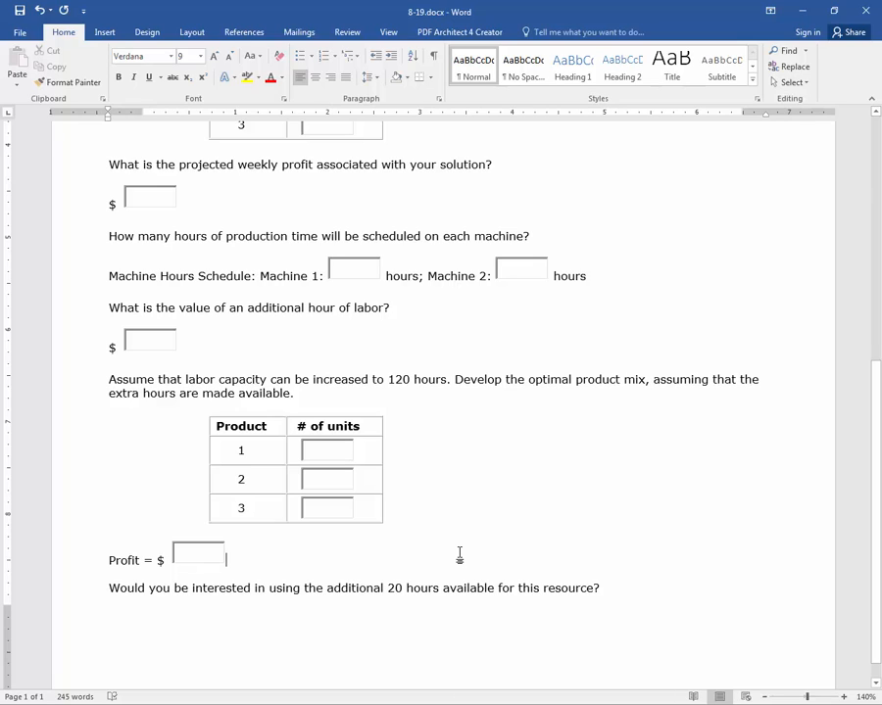
click(199, 556)
key(alt+Tab)
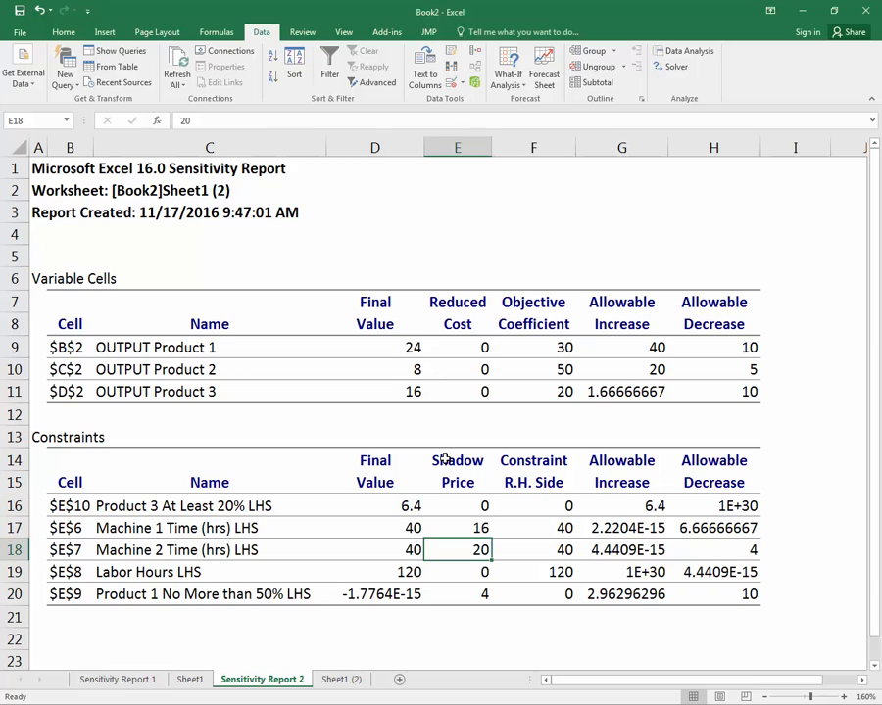